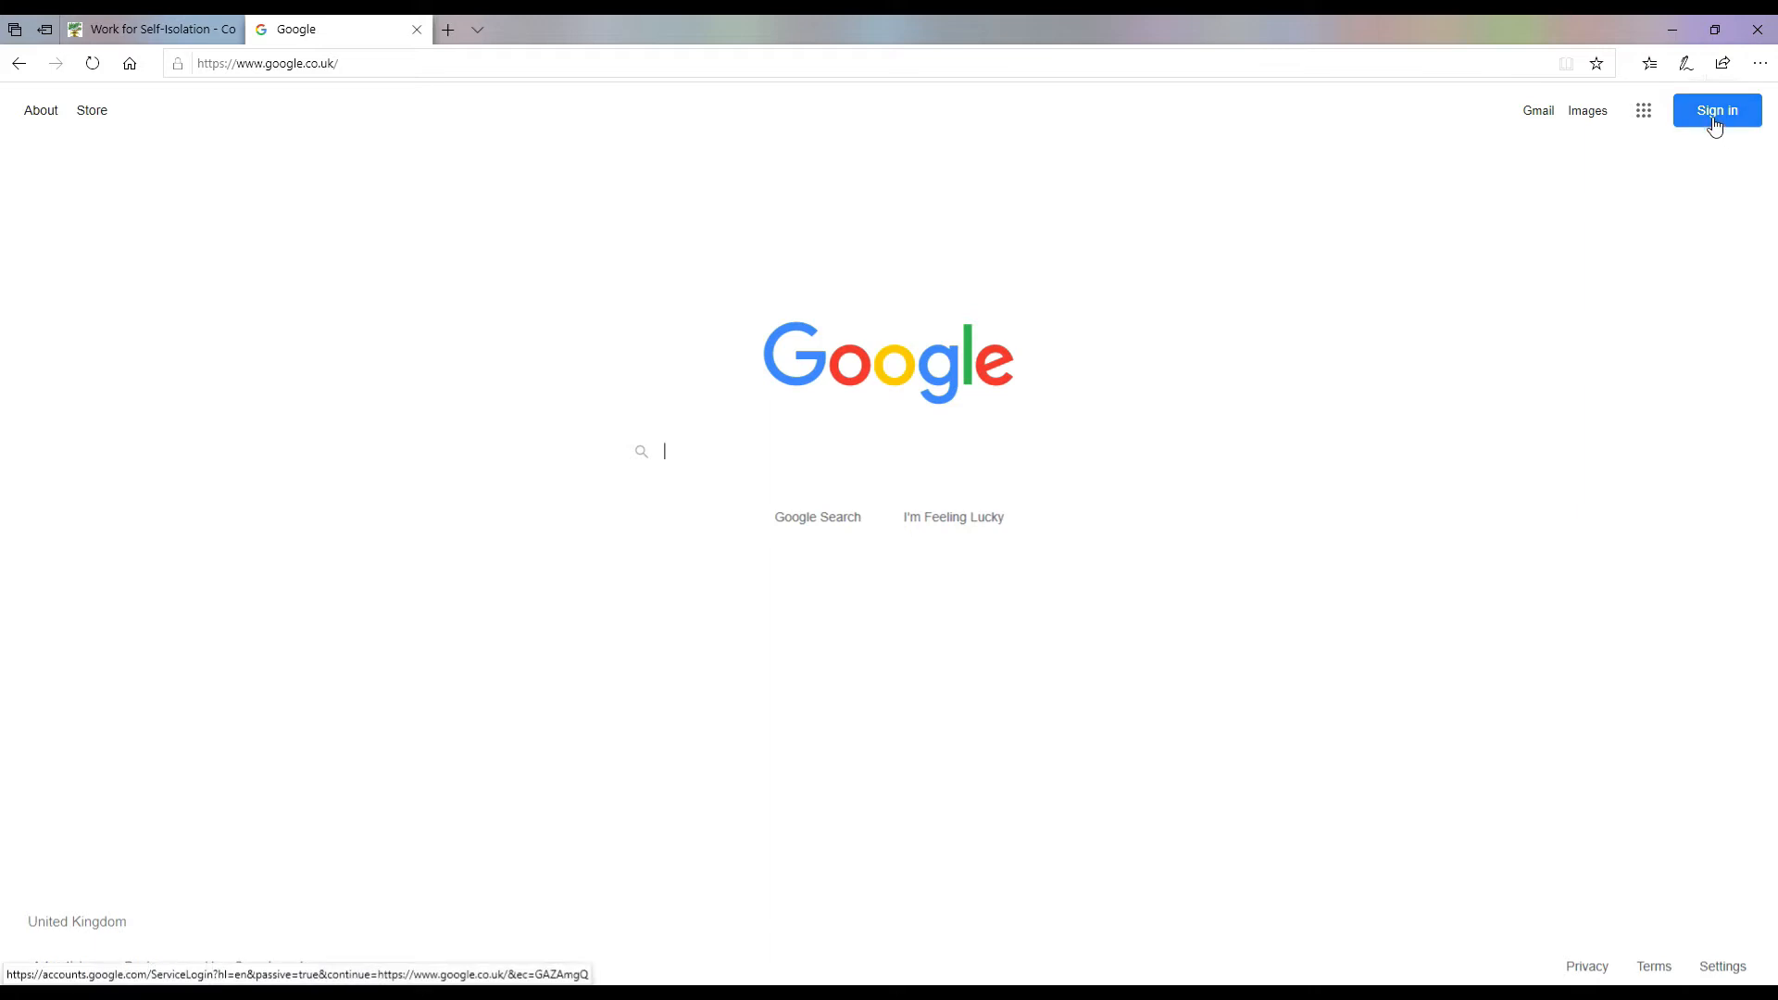
# Step: Sign in to Google with a different account using its e-mail address and password
pyautogui.click(1718, 112)
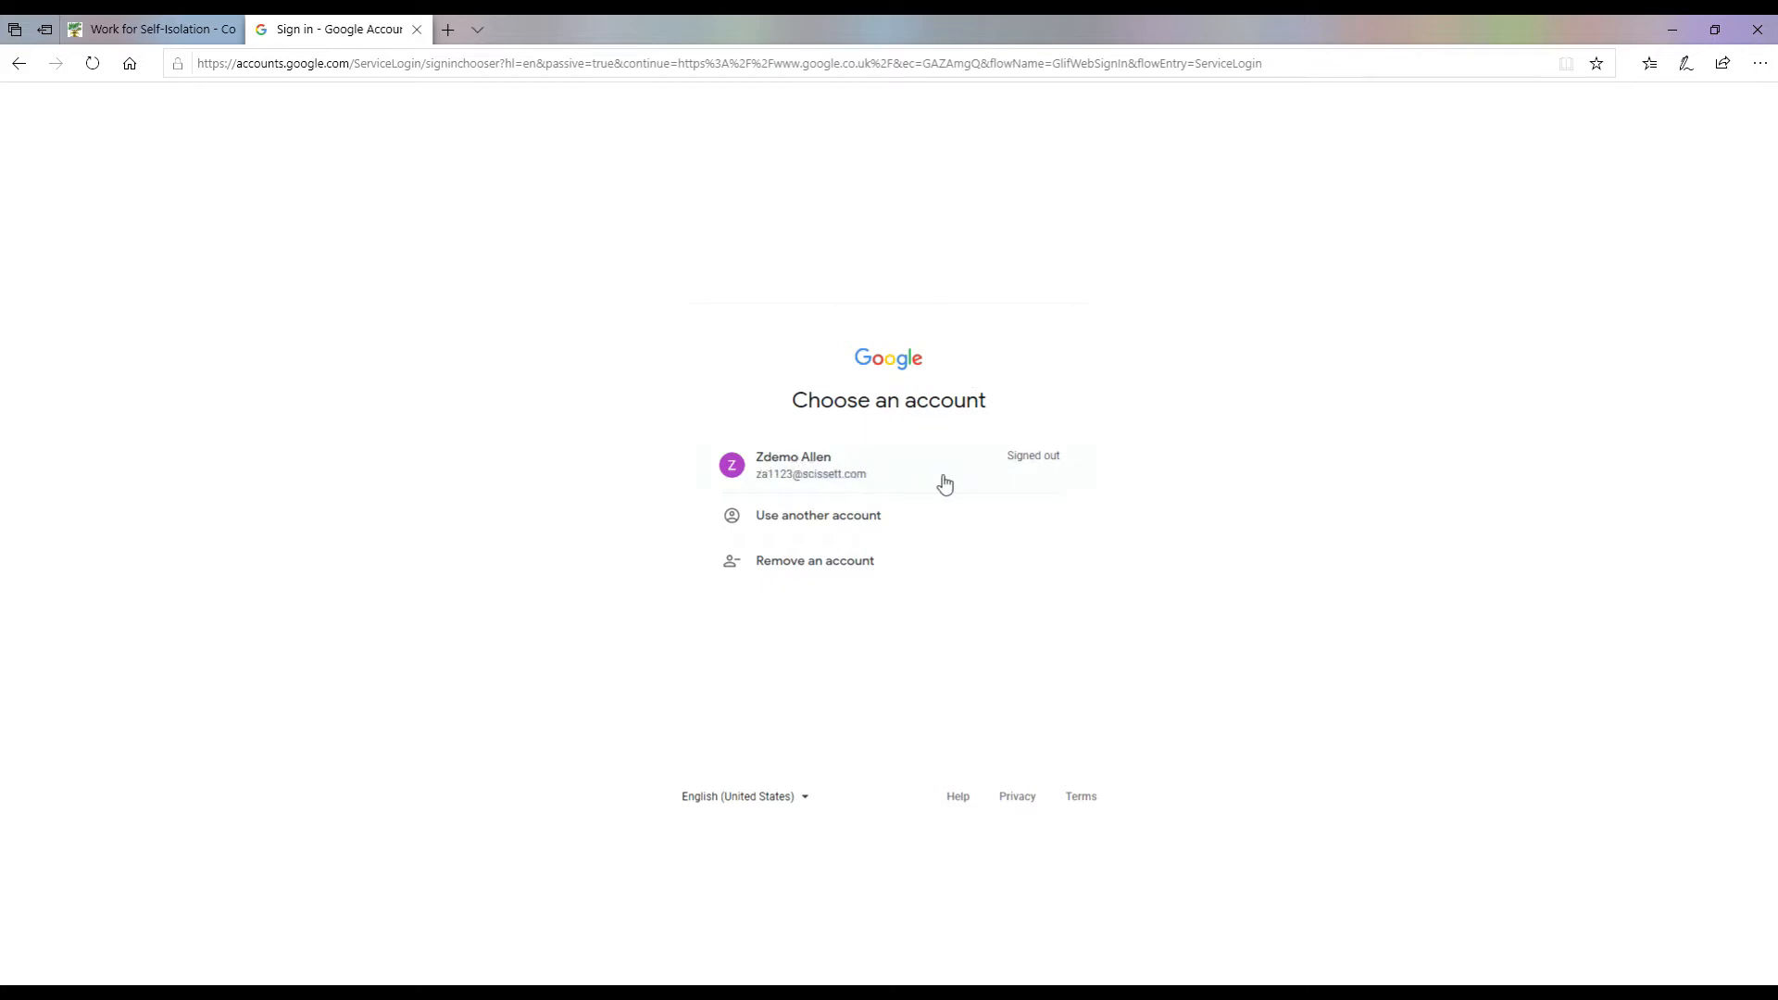
pyautogui.click(838, 524)
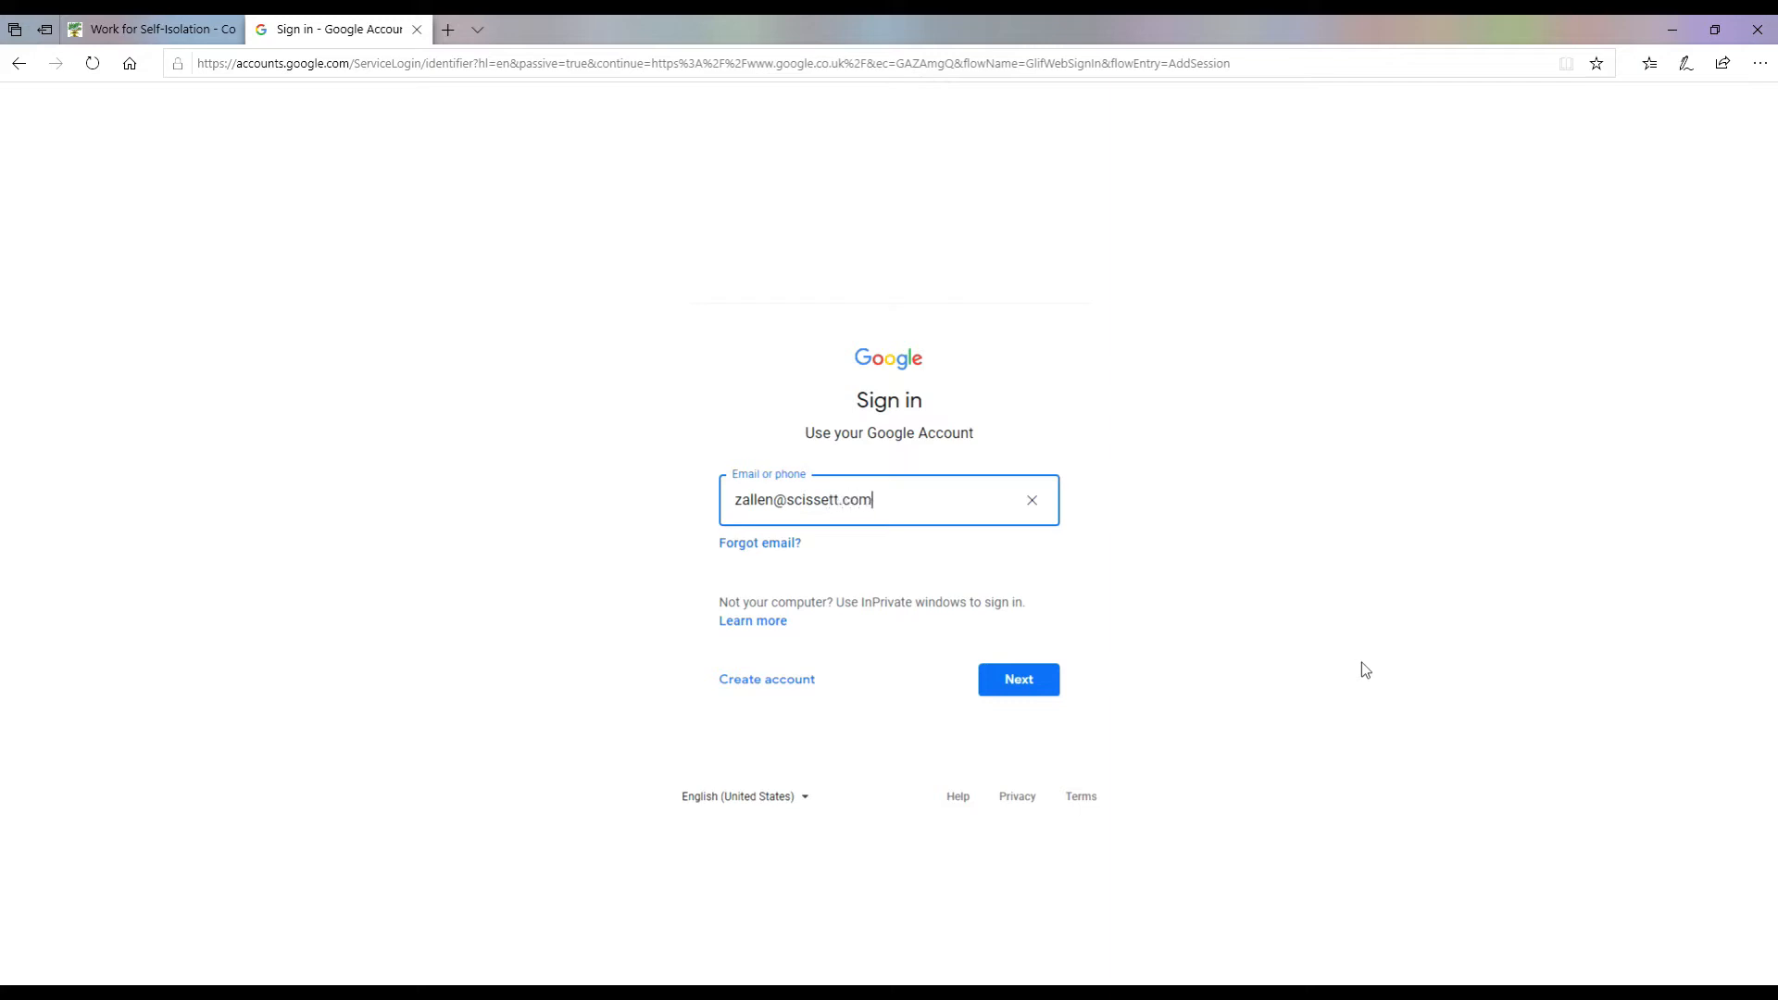
pyautogui.click(1038, 685)
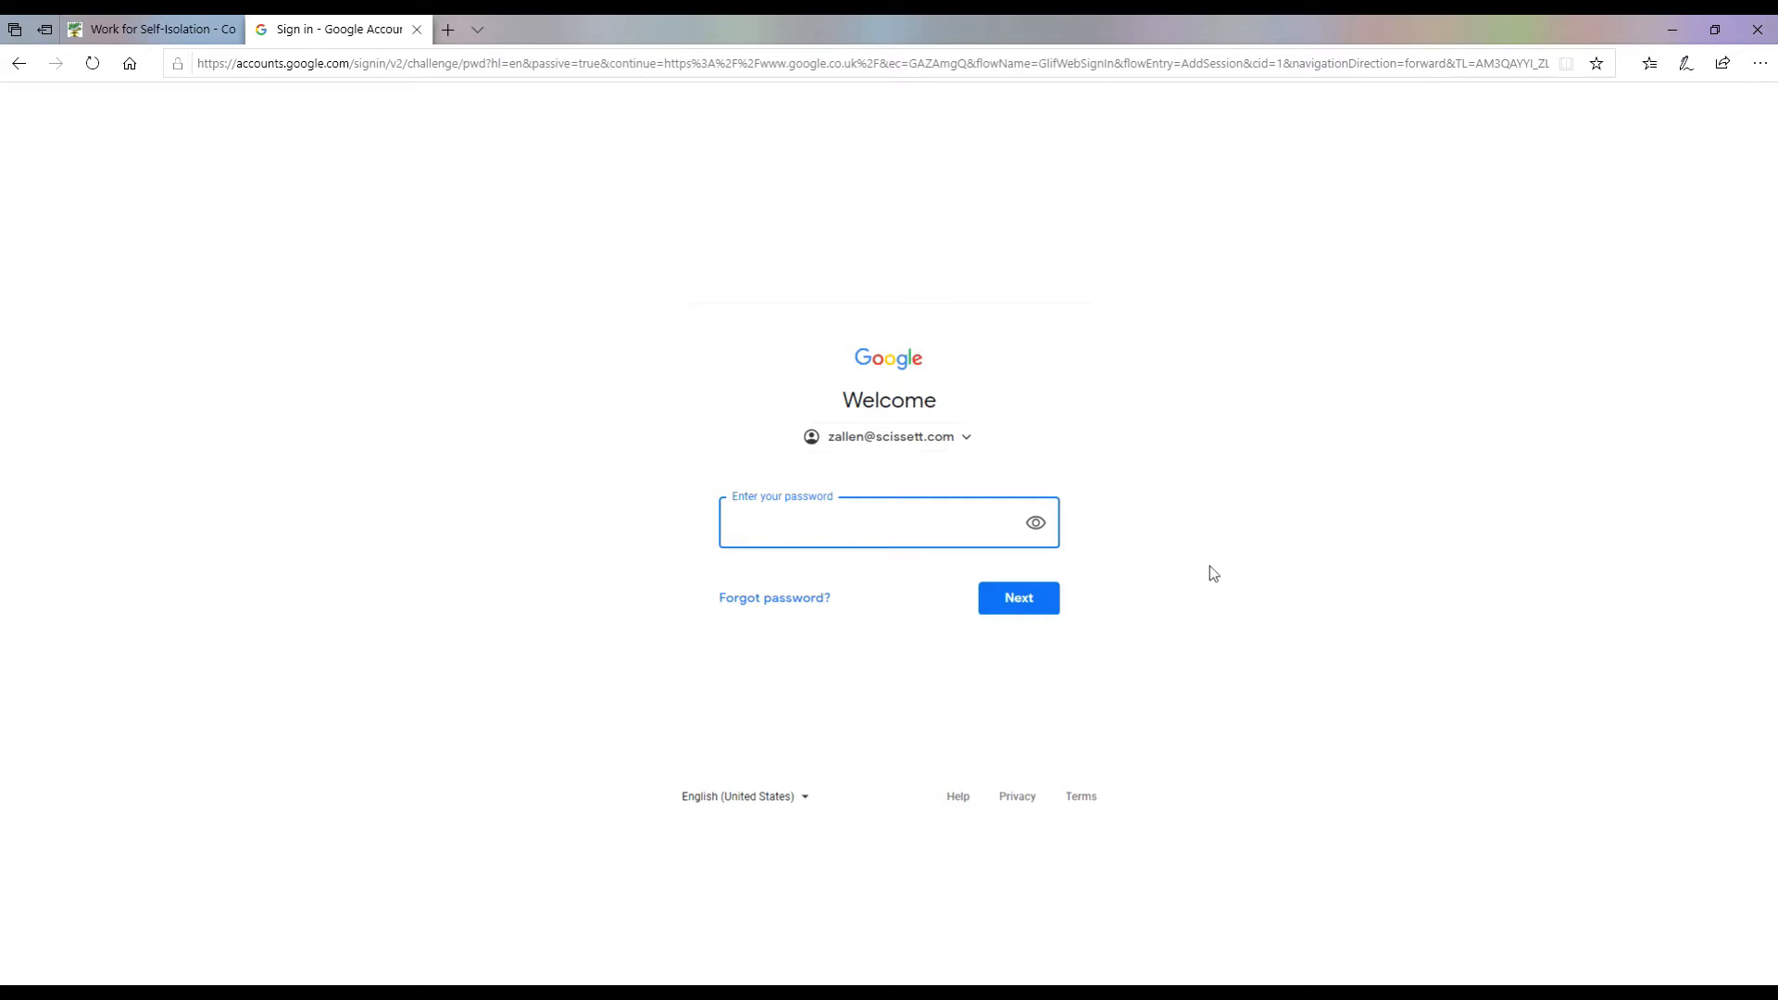
pyautogui.write('••••••••')
pyautogui.click(1018, 602)
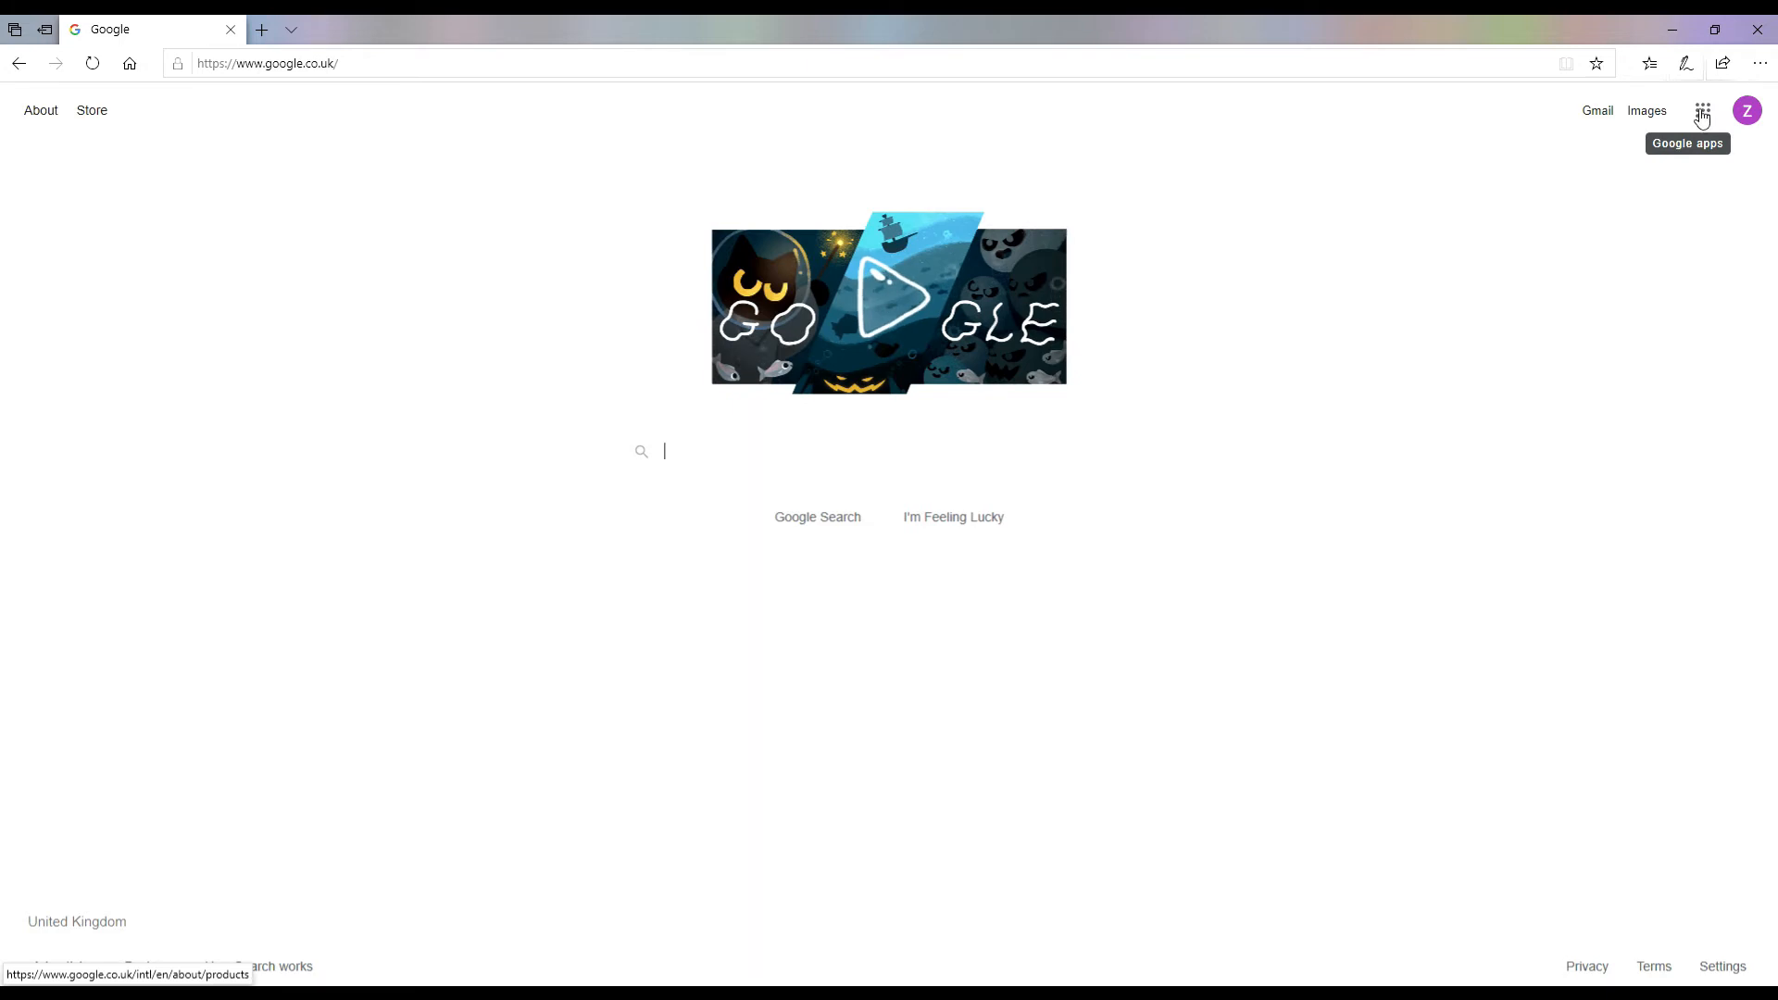
# Step: Open Google Sheets from the Google apps grid and create a Blank spreadsheet
pyautogui.click(1704, 113)
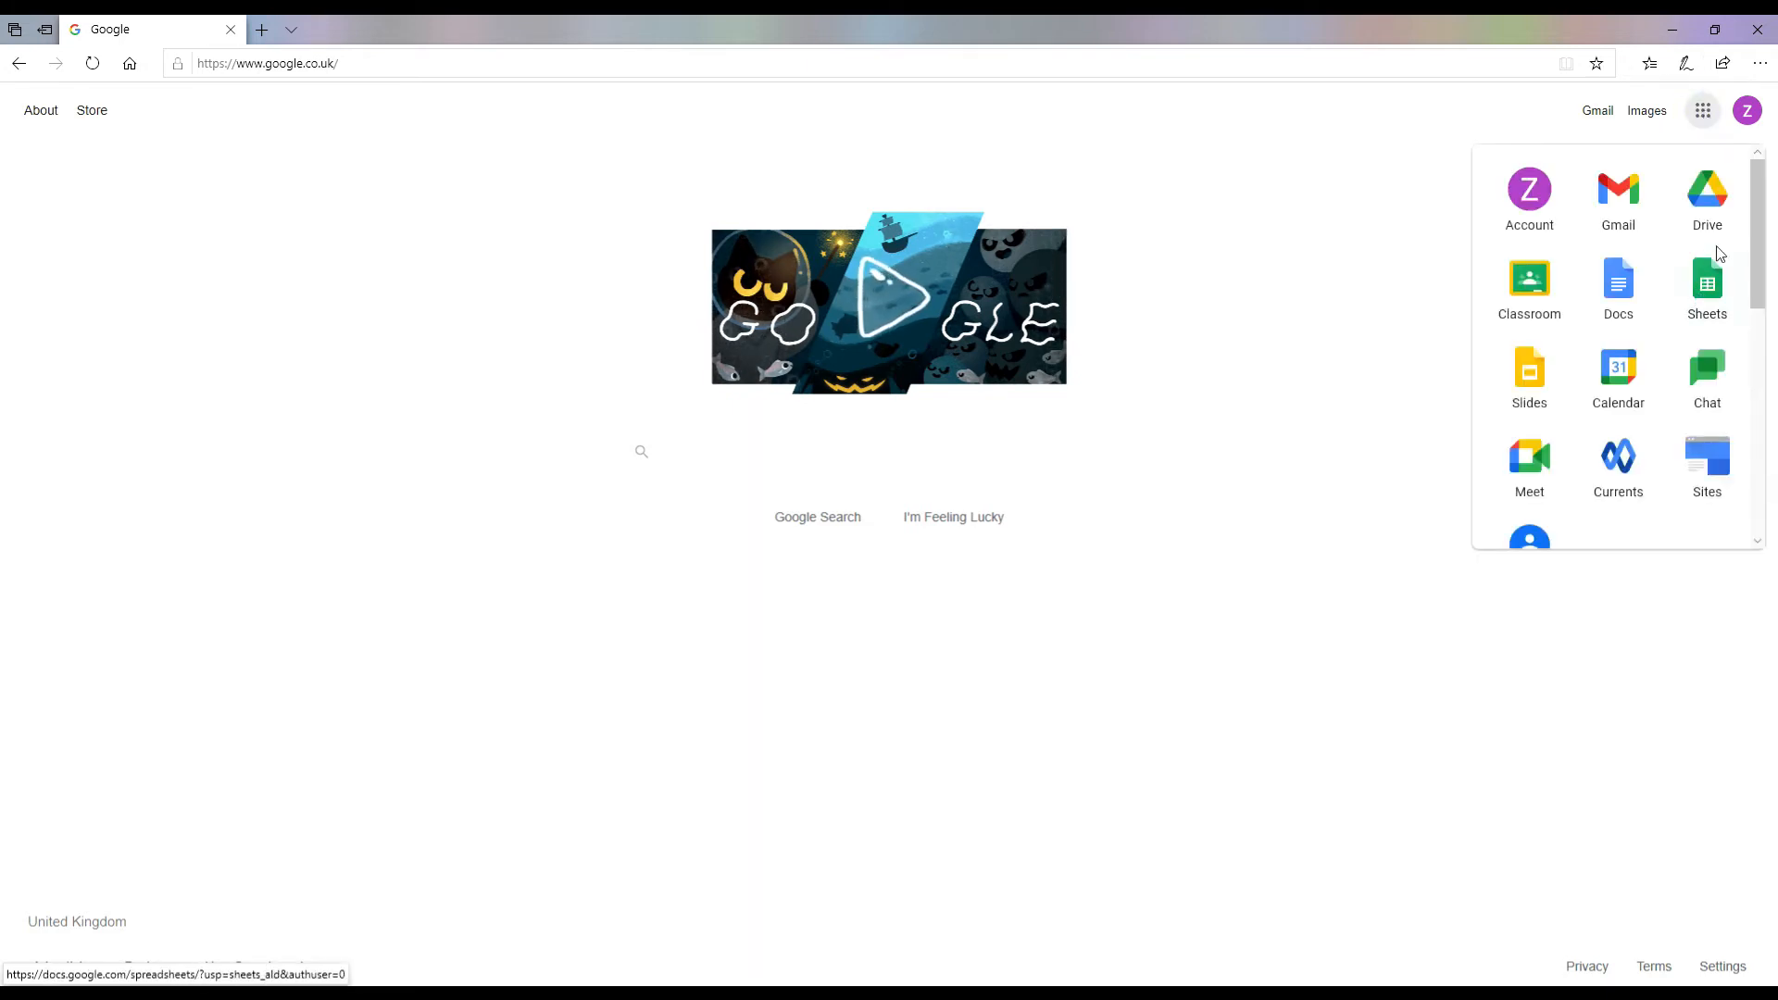
pyautogui.click(1709, 287)
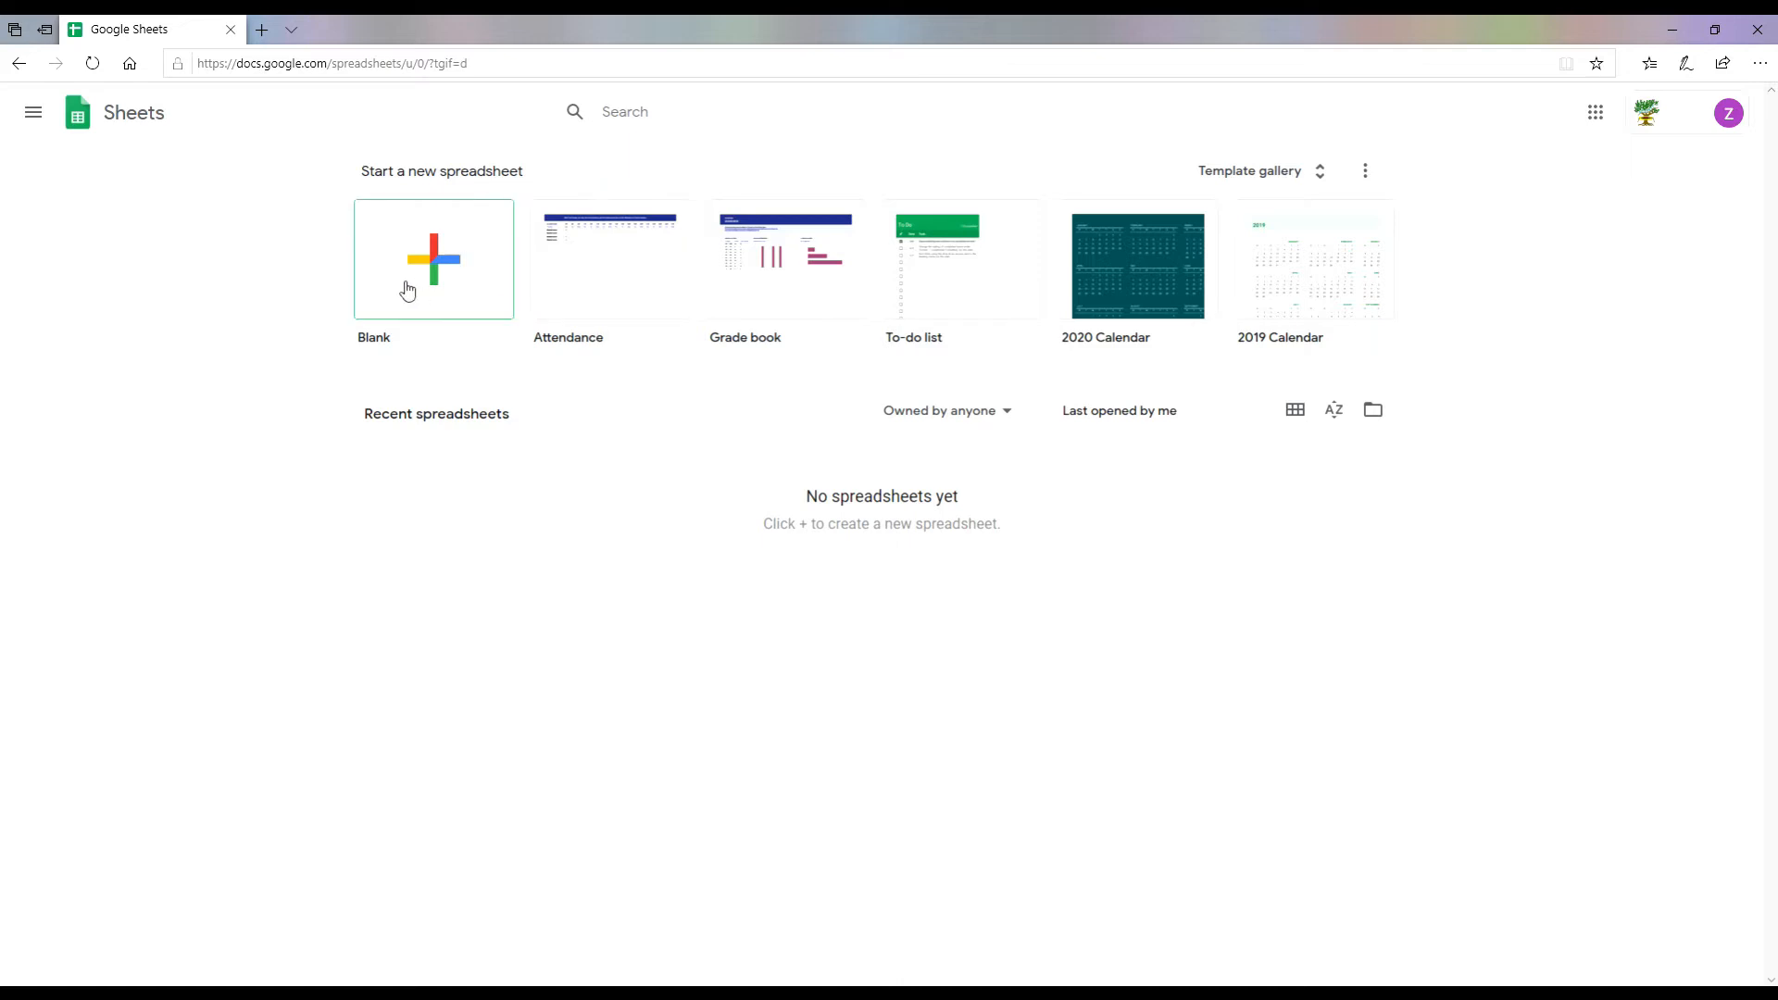
pyautogui.click(439, 259)
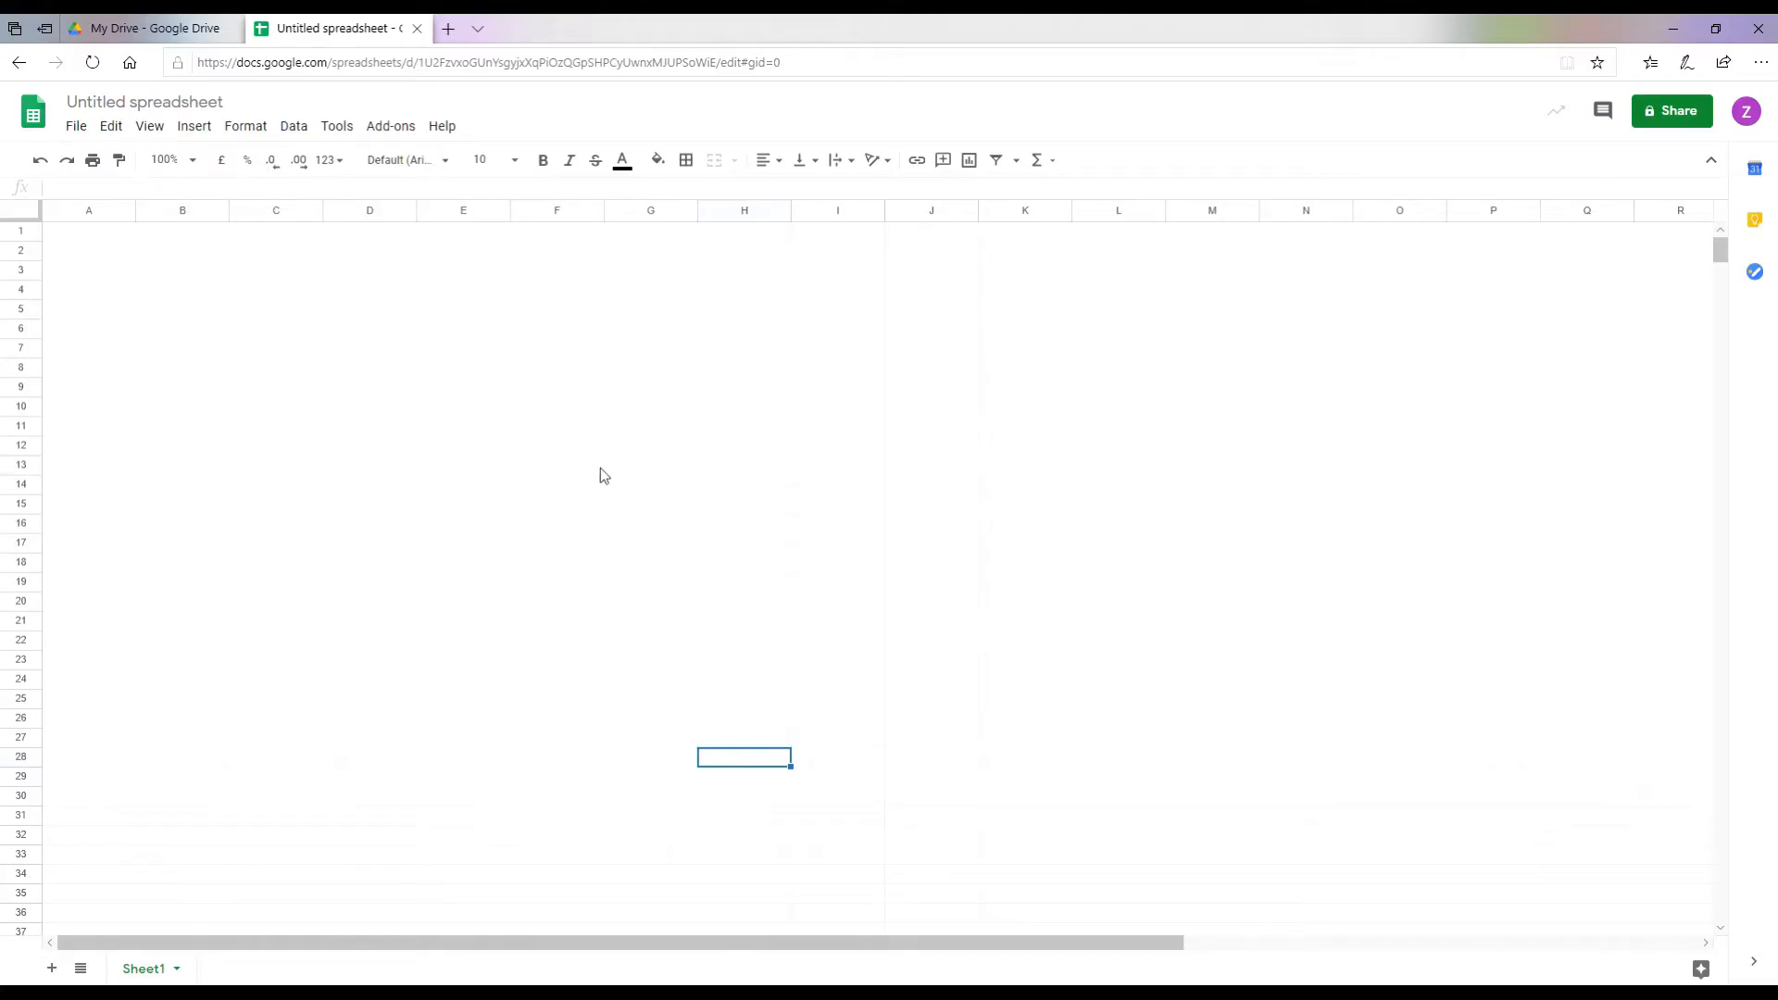
# Step: Enter XXXX in cells A1 and A2
pyautogui.click(77, 232)
pyautogui.click(95, 252)
pyautogui.click(89, 233)
pyautogui.click(92, 246)
pyautogui.click(89, 233)
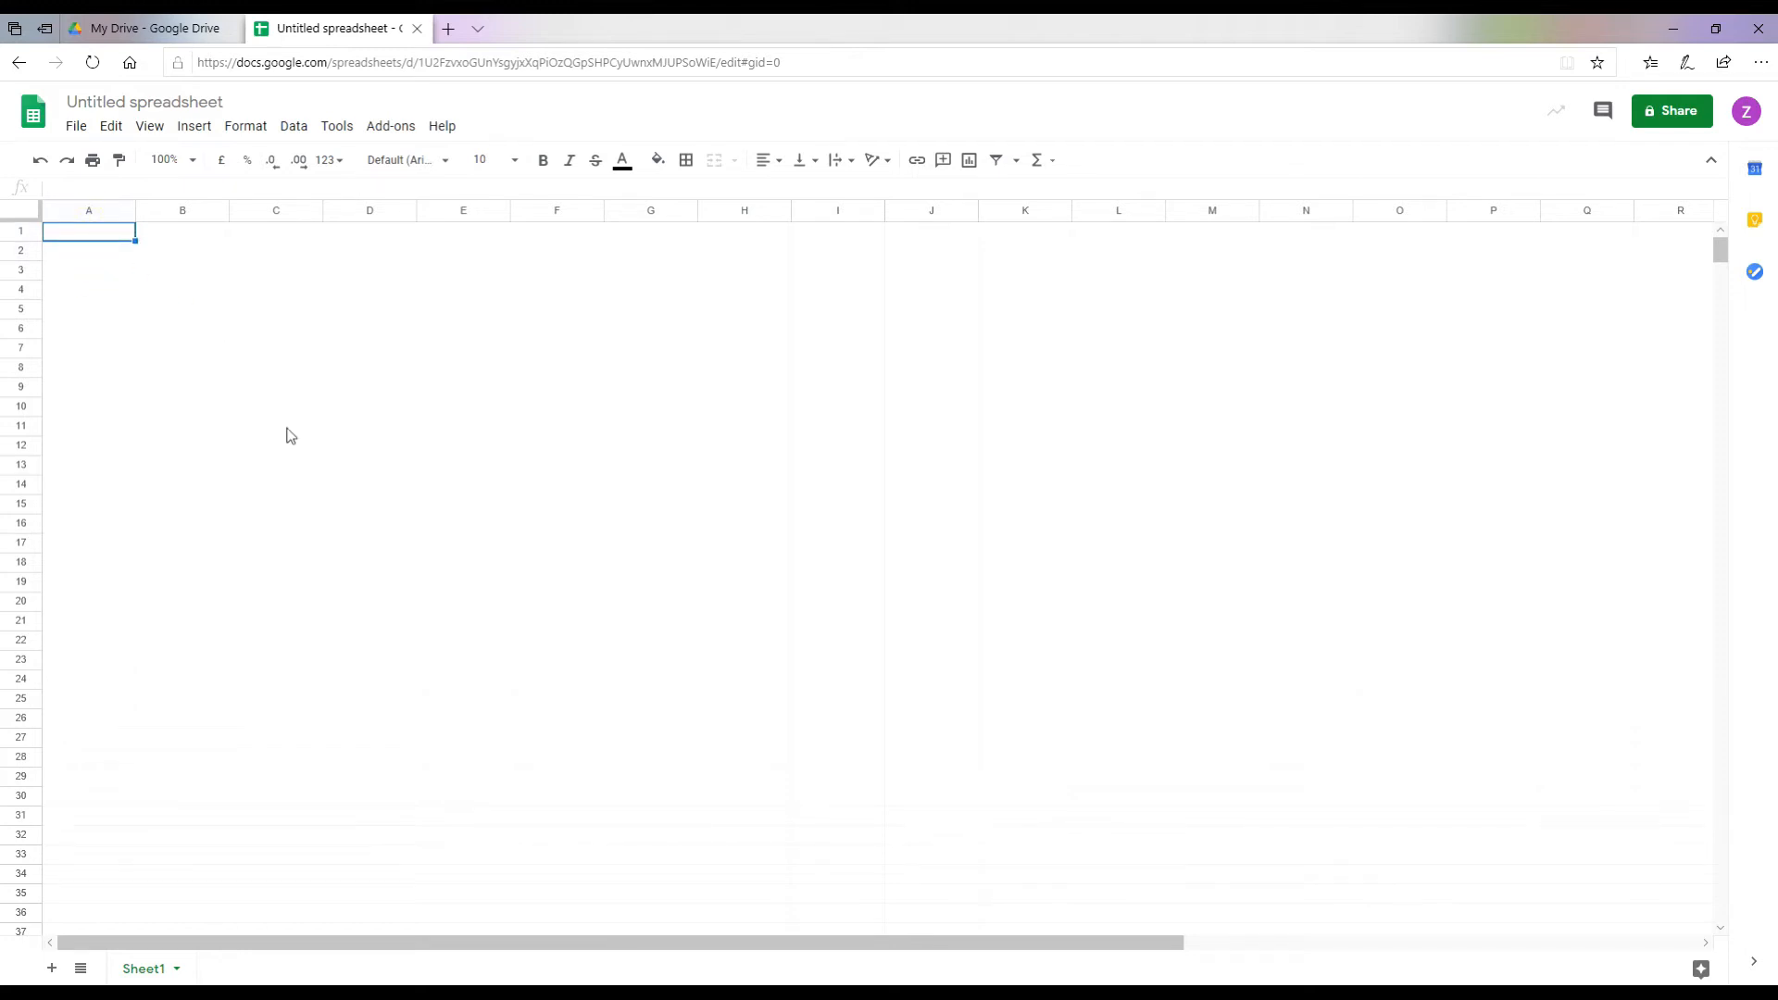
pyautogui.write('XXXX')
pyautogui.press('Return')
pyautogui.write('XXXX')
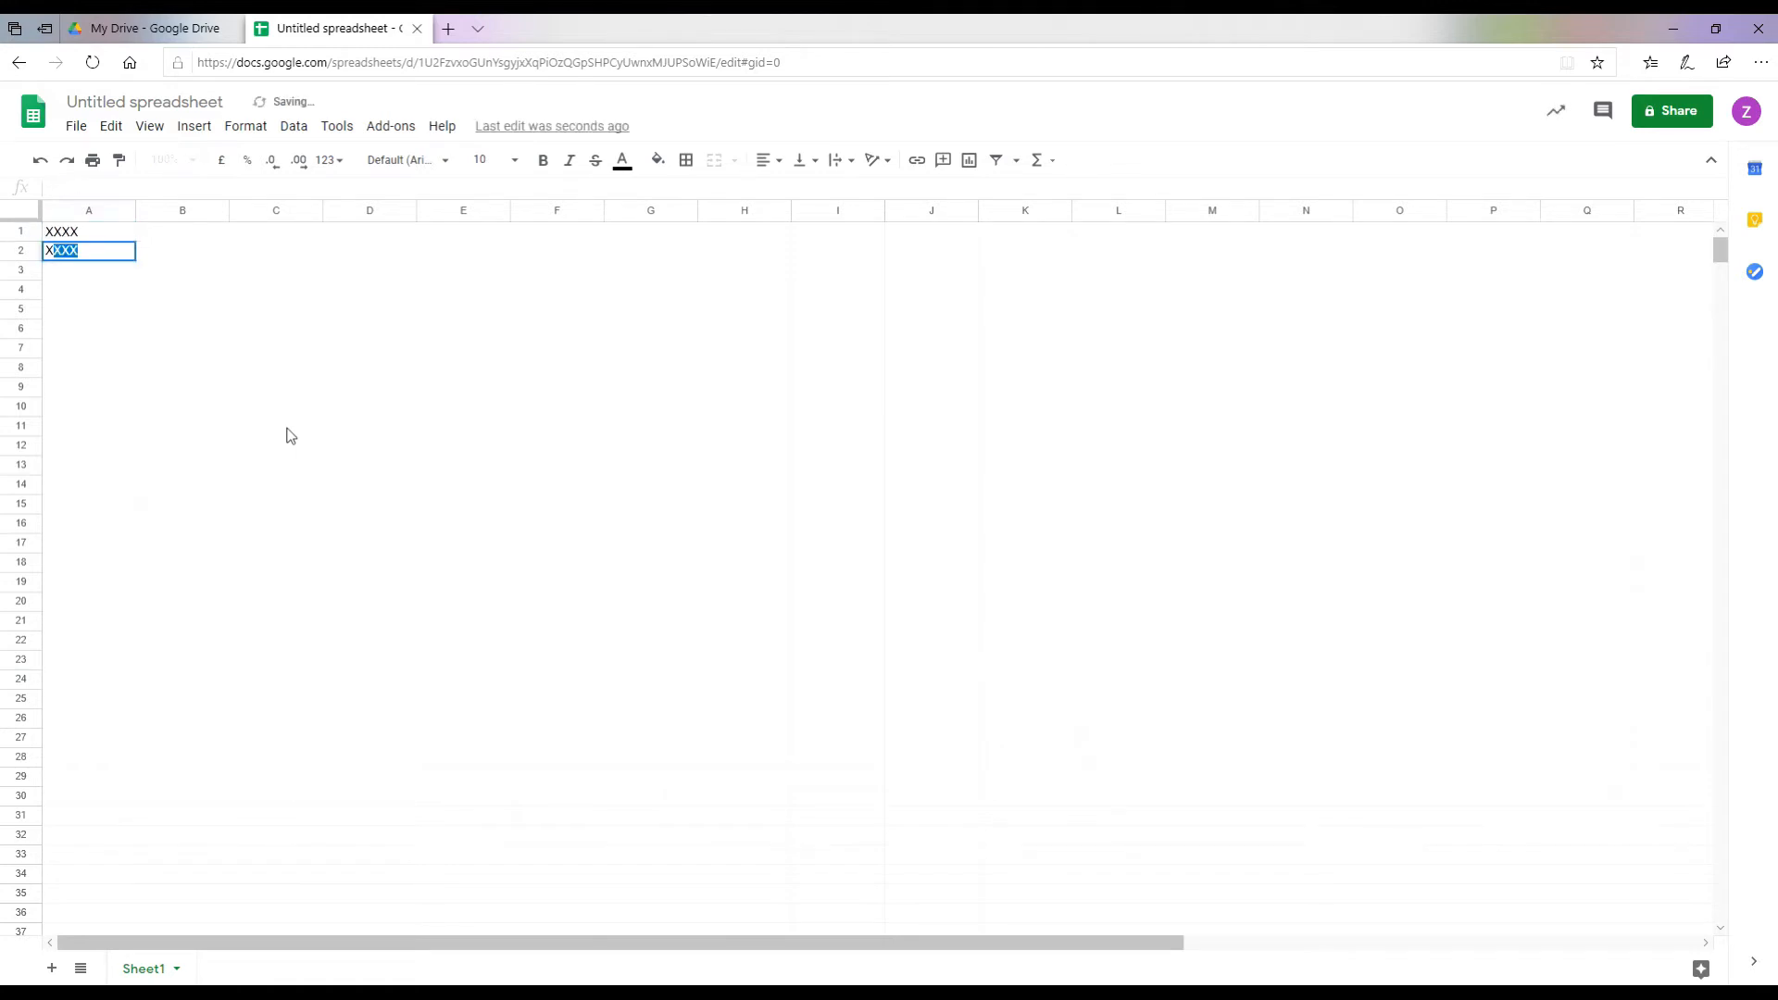
pyautogui.press('Return')
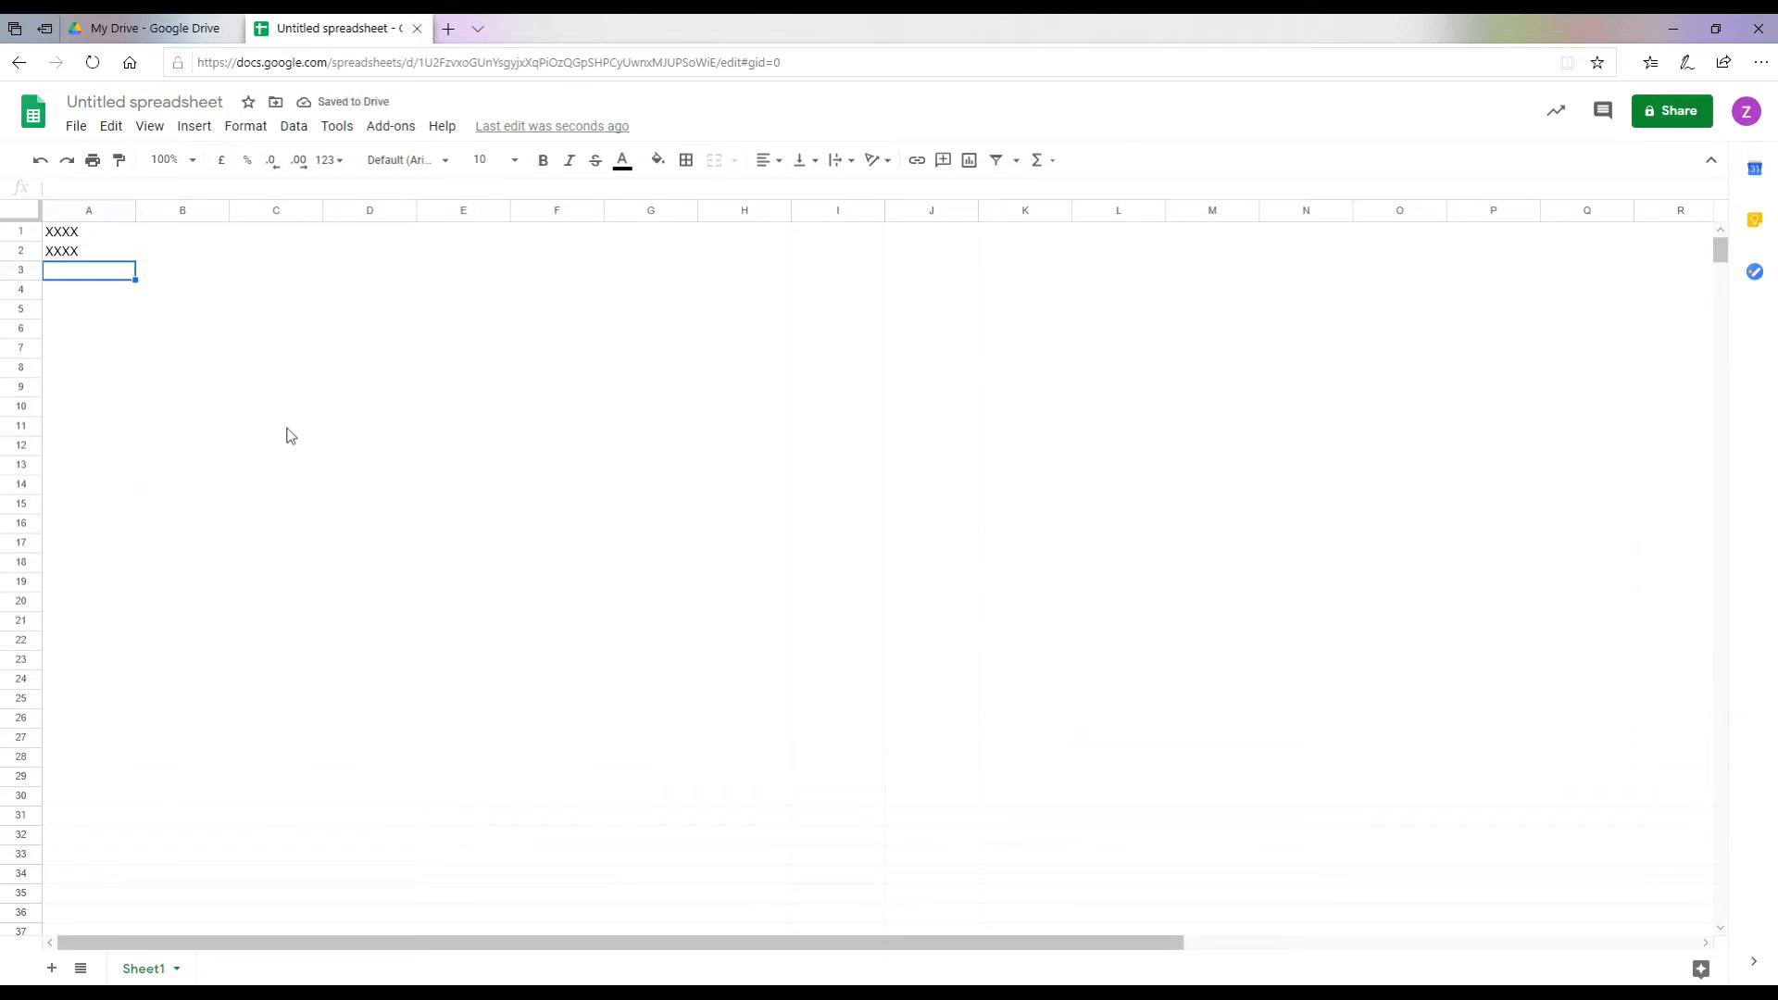
# Step: Enter the headings ADD, TAKE, TIMES and DIVIDE across B1 to E1
pyautogui.press('Right')
pyautogui.press('Up')
pyautogui.press('Up')
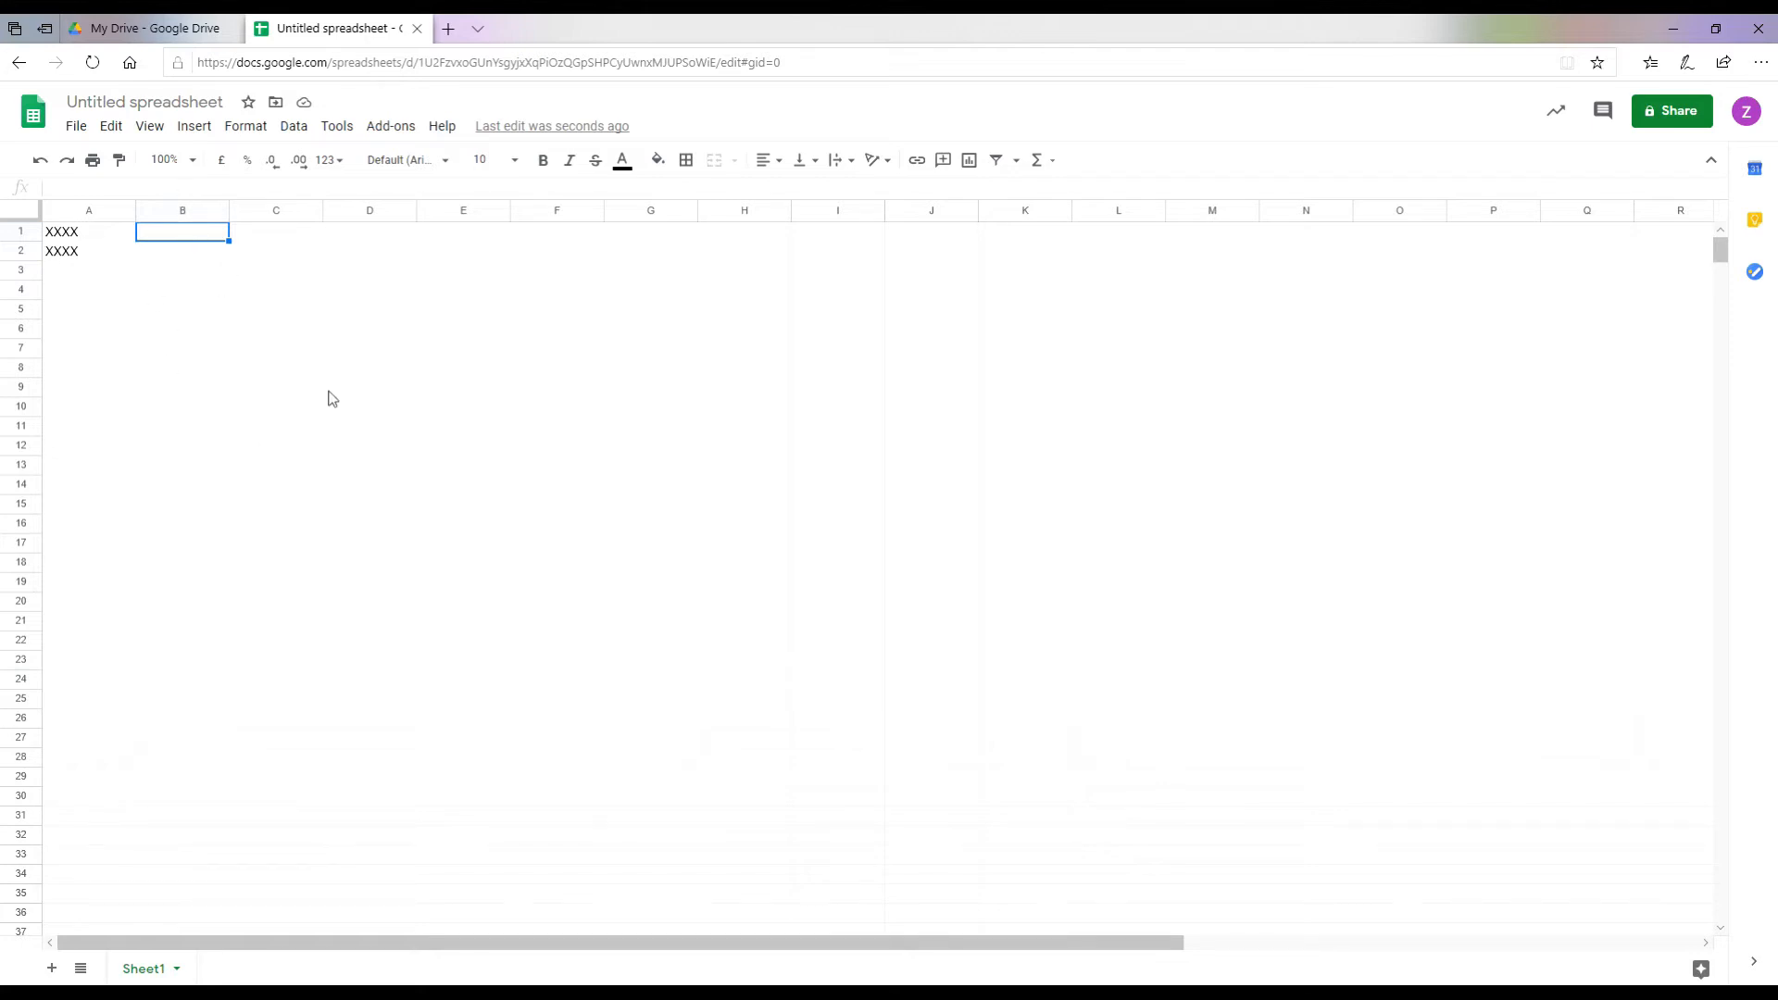
pyautogui.write('ADD')
pyautogui.press('Tab')
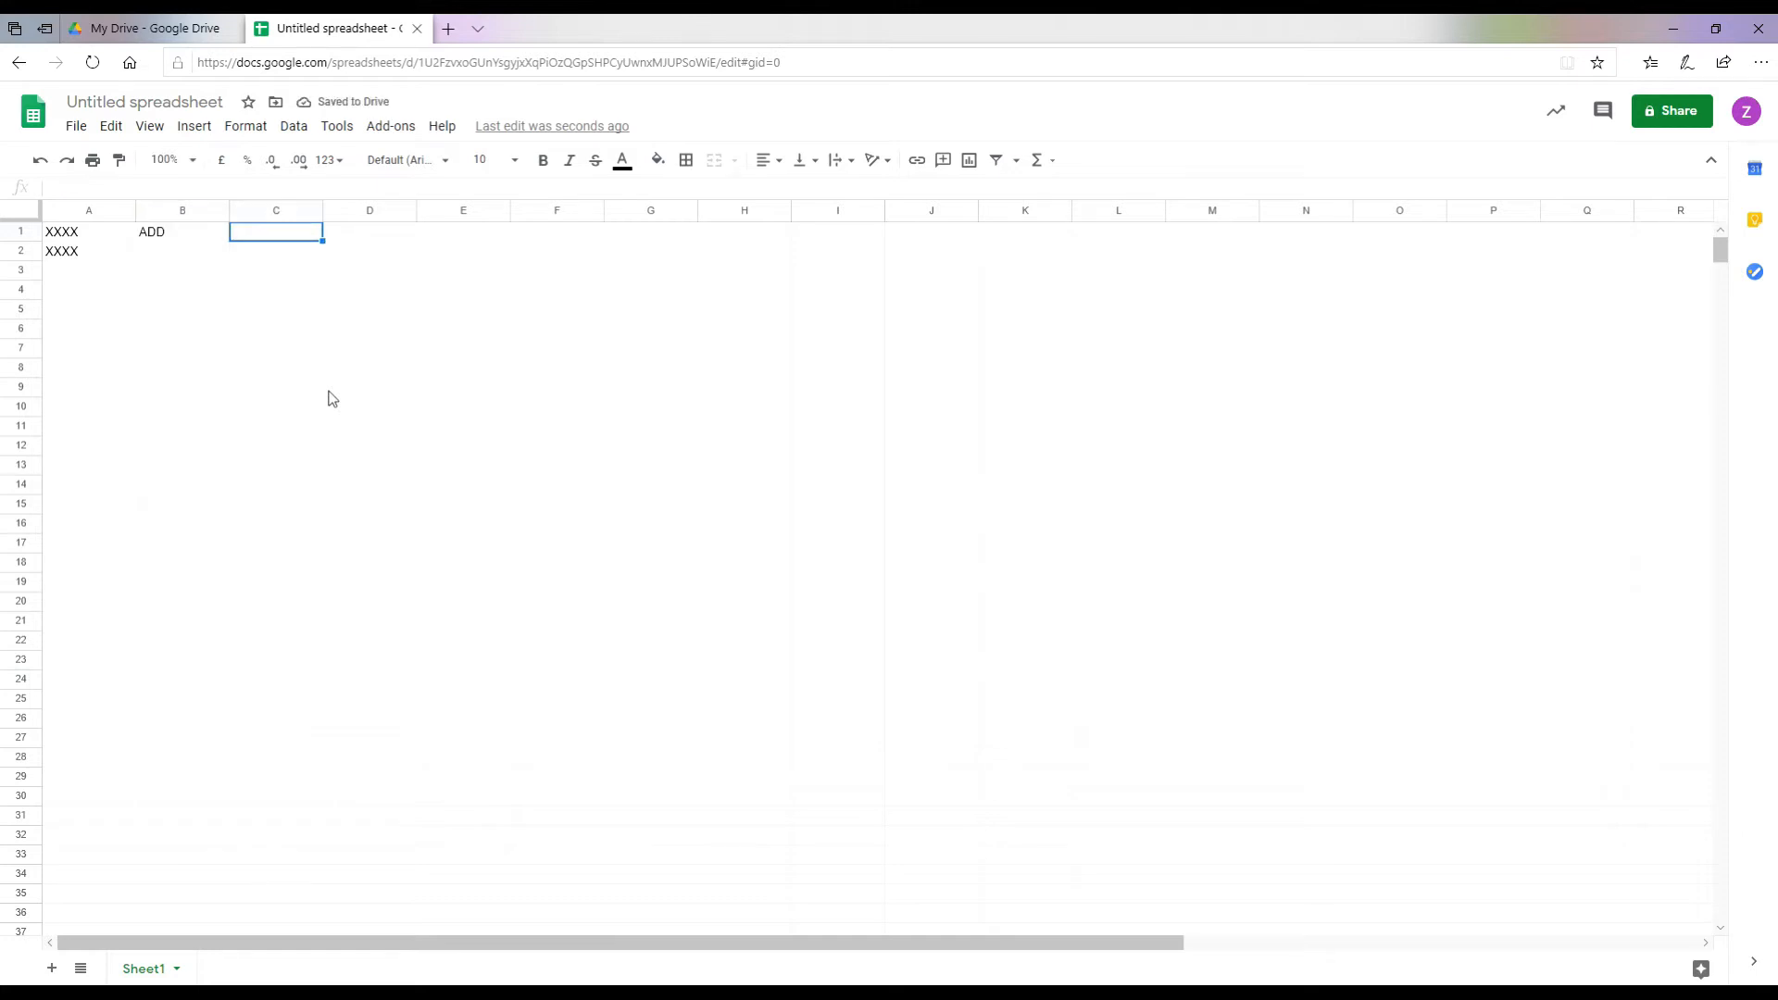
pyautogui.write('TAKE')
pyautogui.press('Tab')
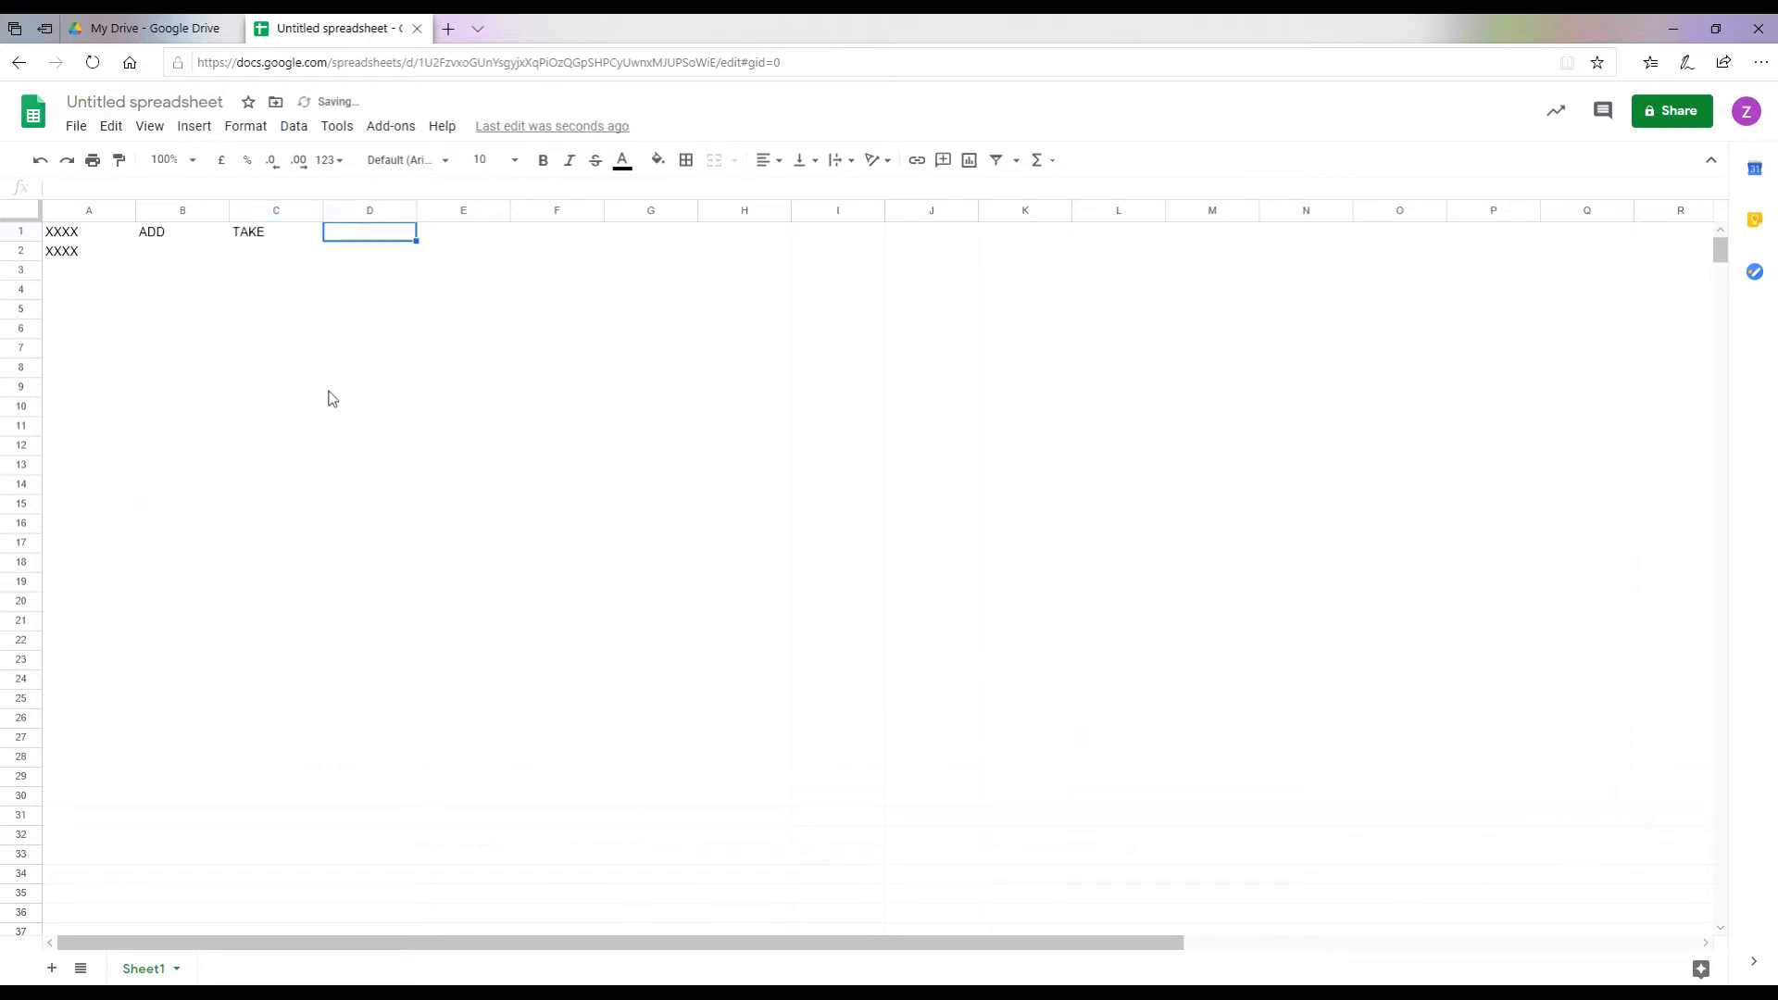
pyautogui.write('TIMES')
pyautogui.press('Tab')
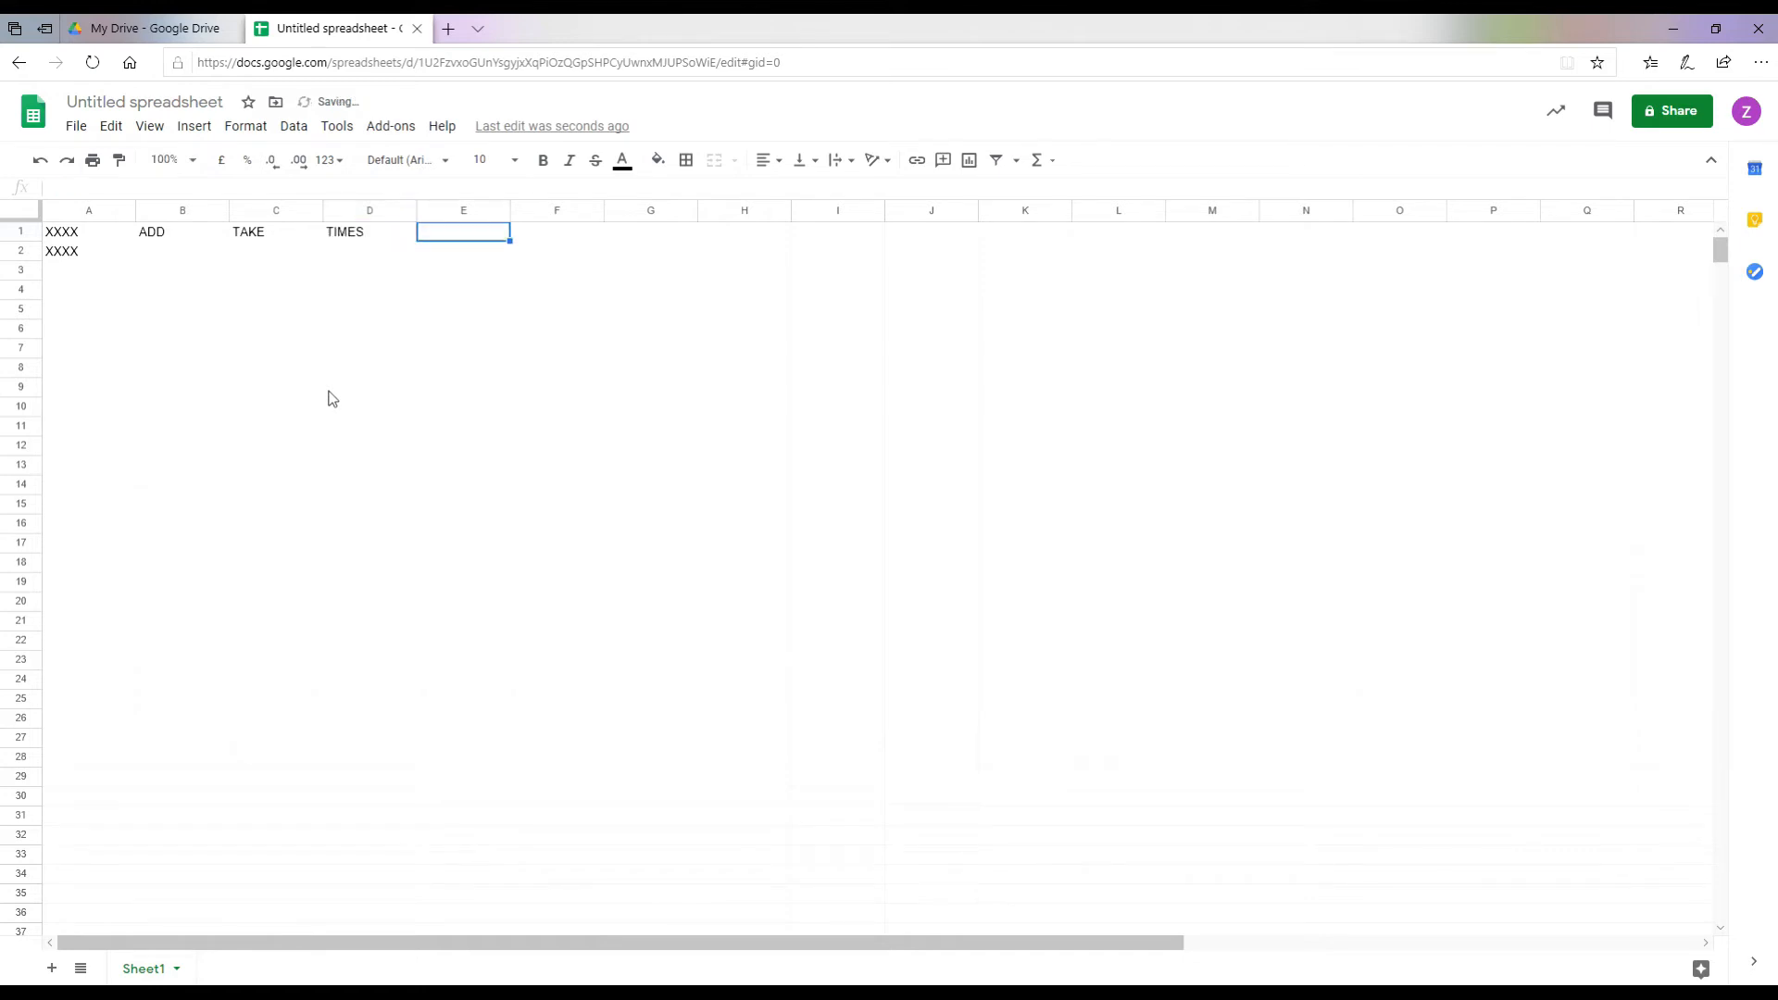
pyautogui.write('DIVIDE')
pyautogui.press('Return')
pyautogui.press('Left')
pyautogui.press('Left')
pyautogui.press('Left')
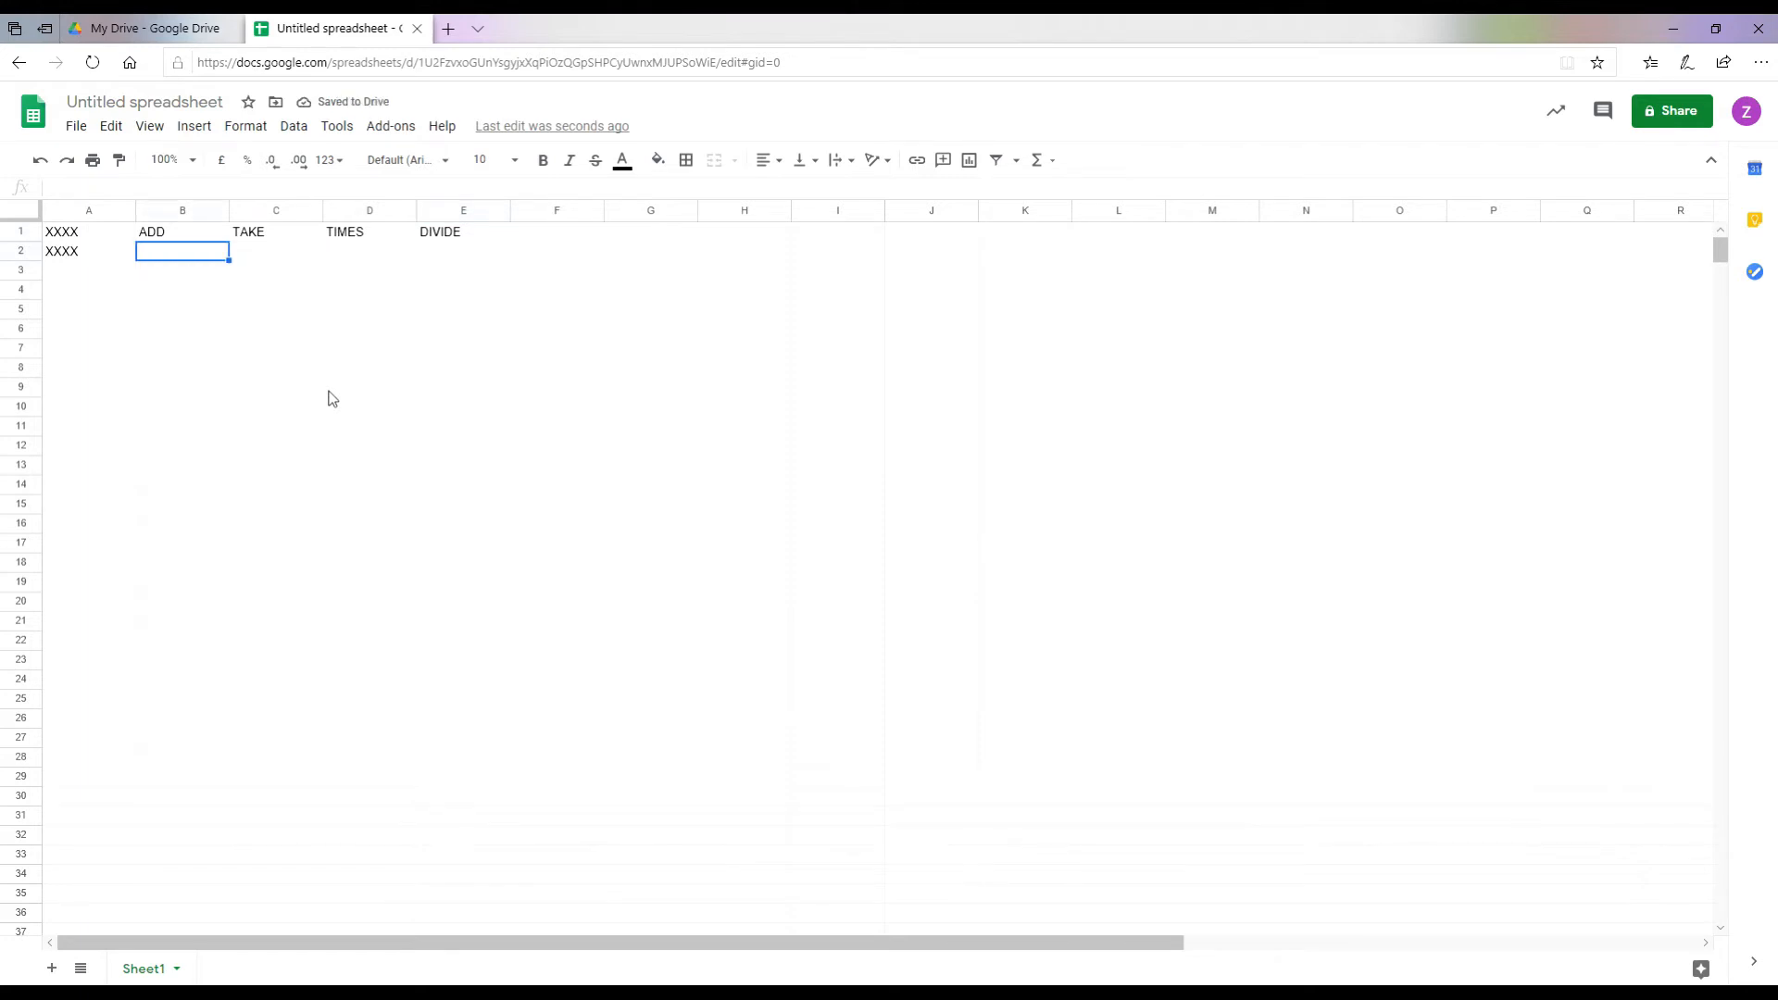
# Step: Fill B2:E2 with 8, 16, 32 and 0.64
pyautogui.write('8')
pyautogui.press('Tab')
pyautogui.write('16')
pyautogui.press('Tab')
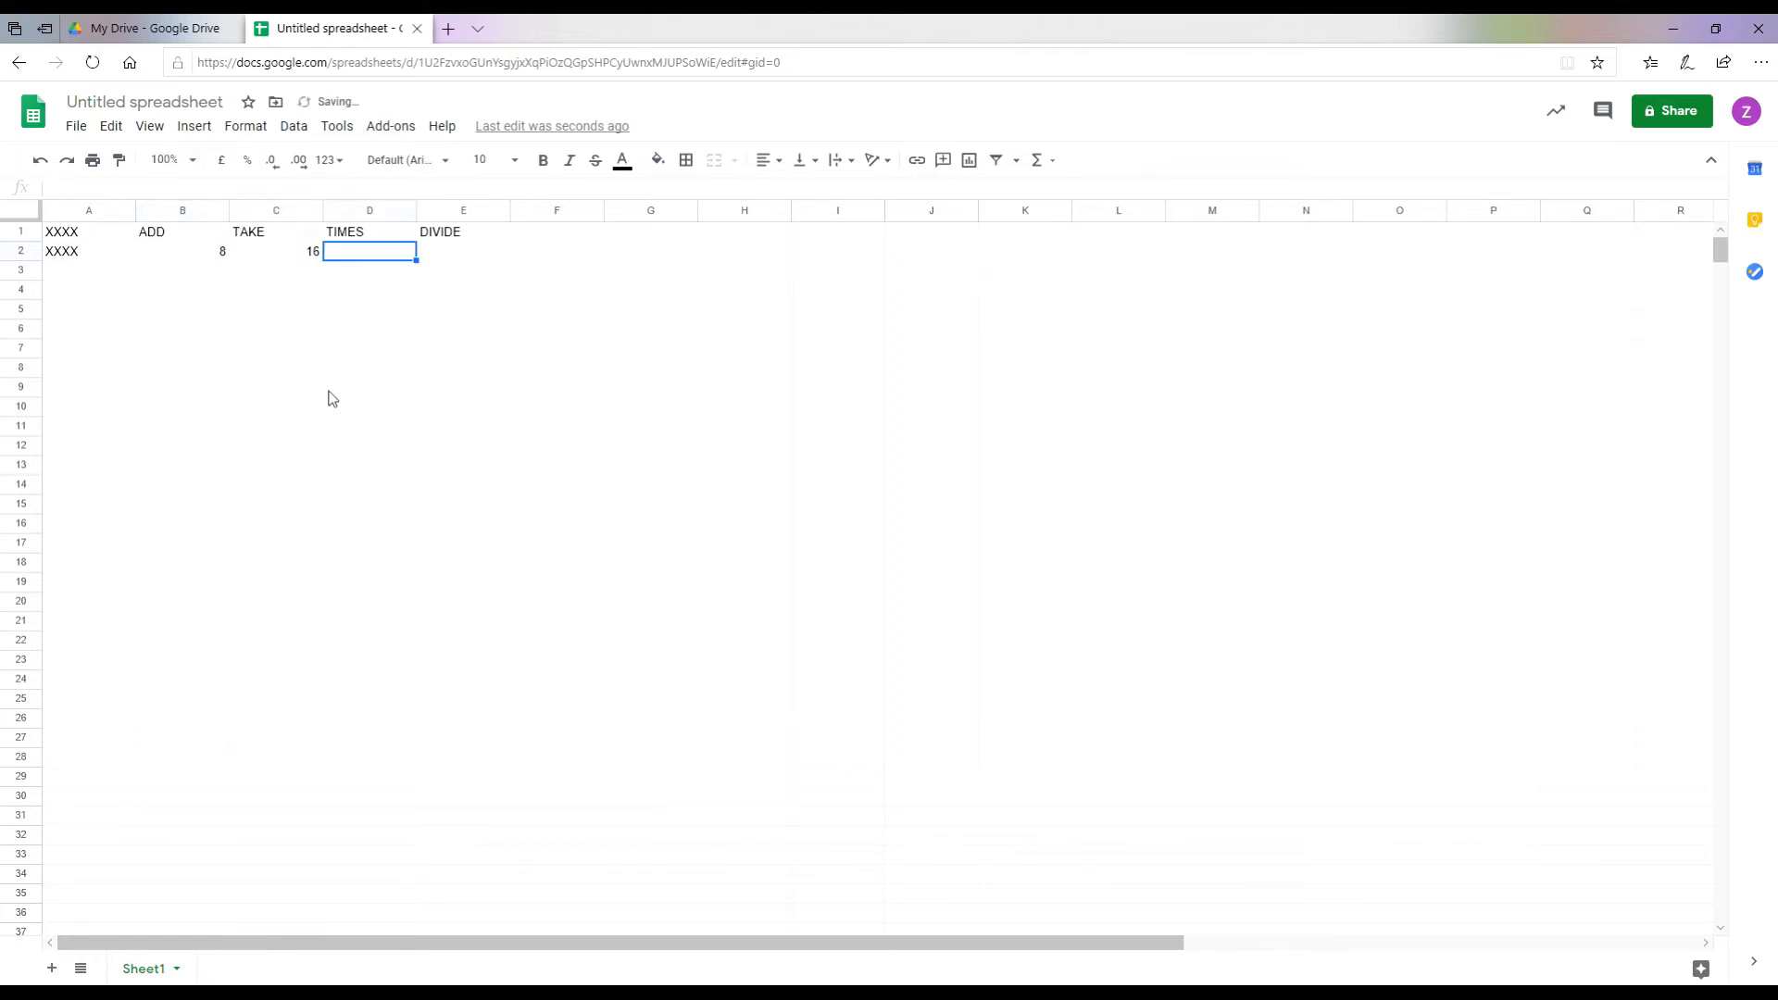
pyautogui.write('32')
pyautogui.press('Tab')
pyautogui.write('0')
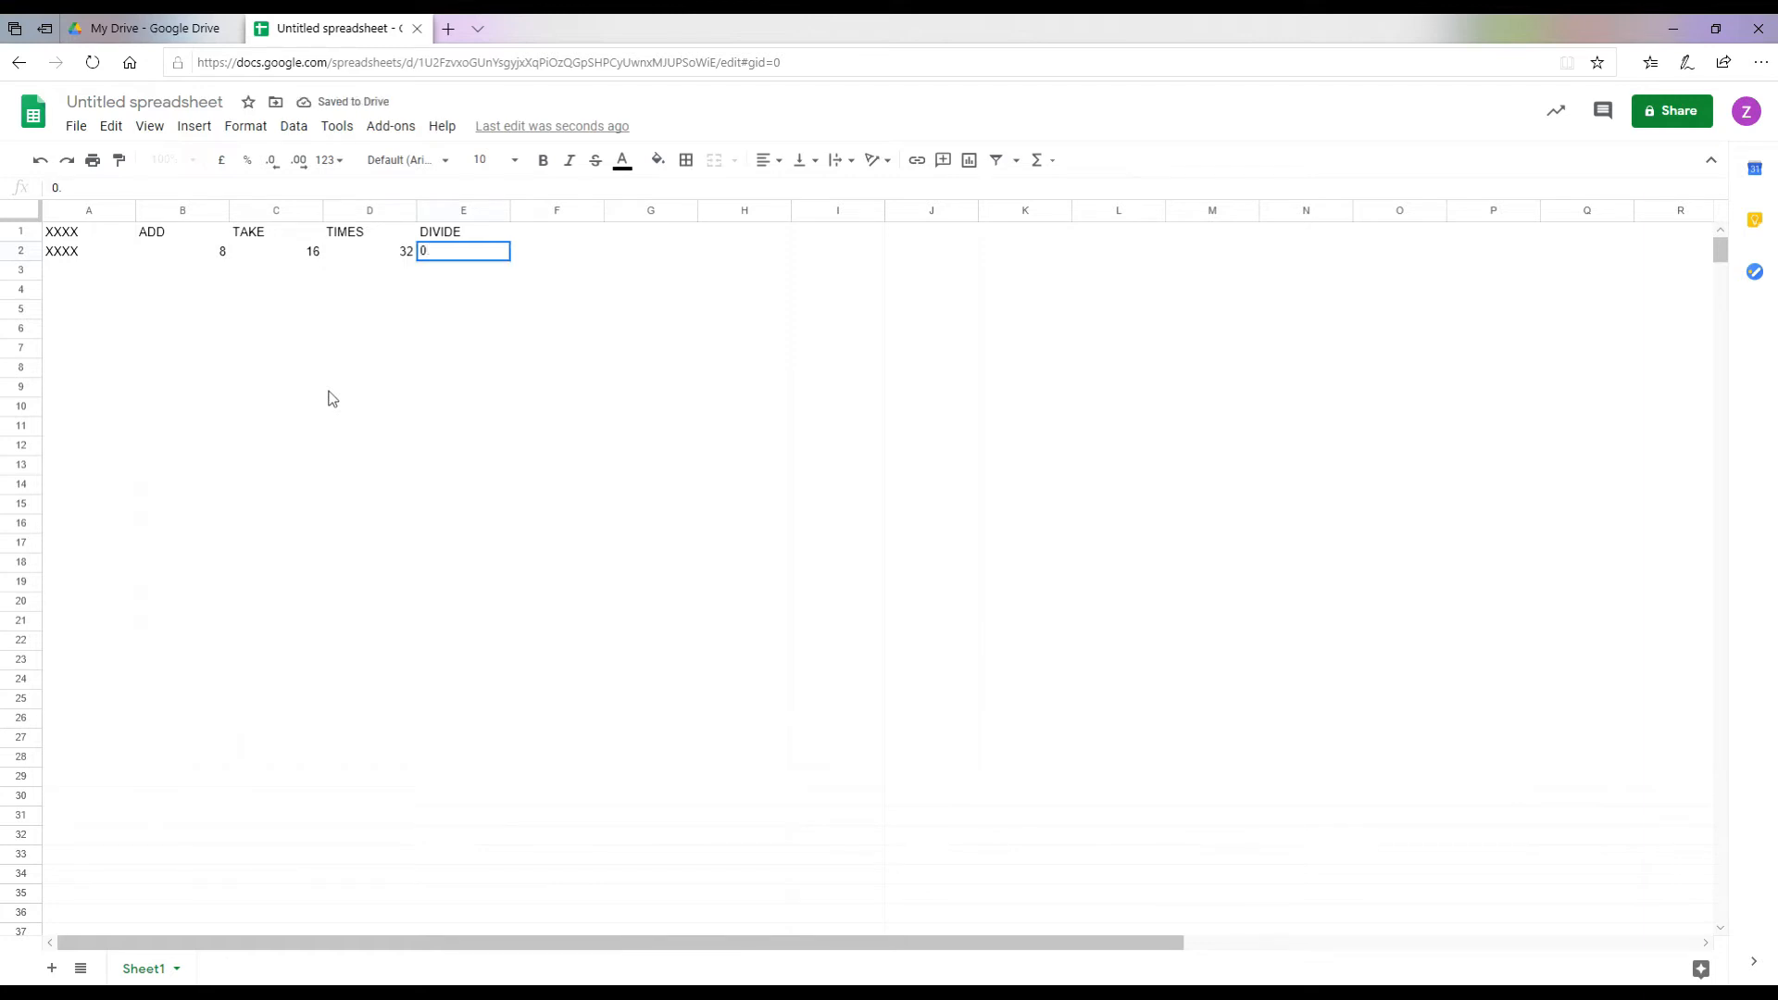
pyautogui.press('Return')
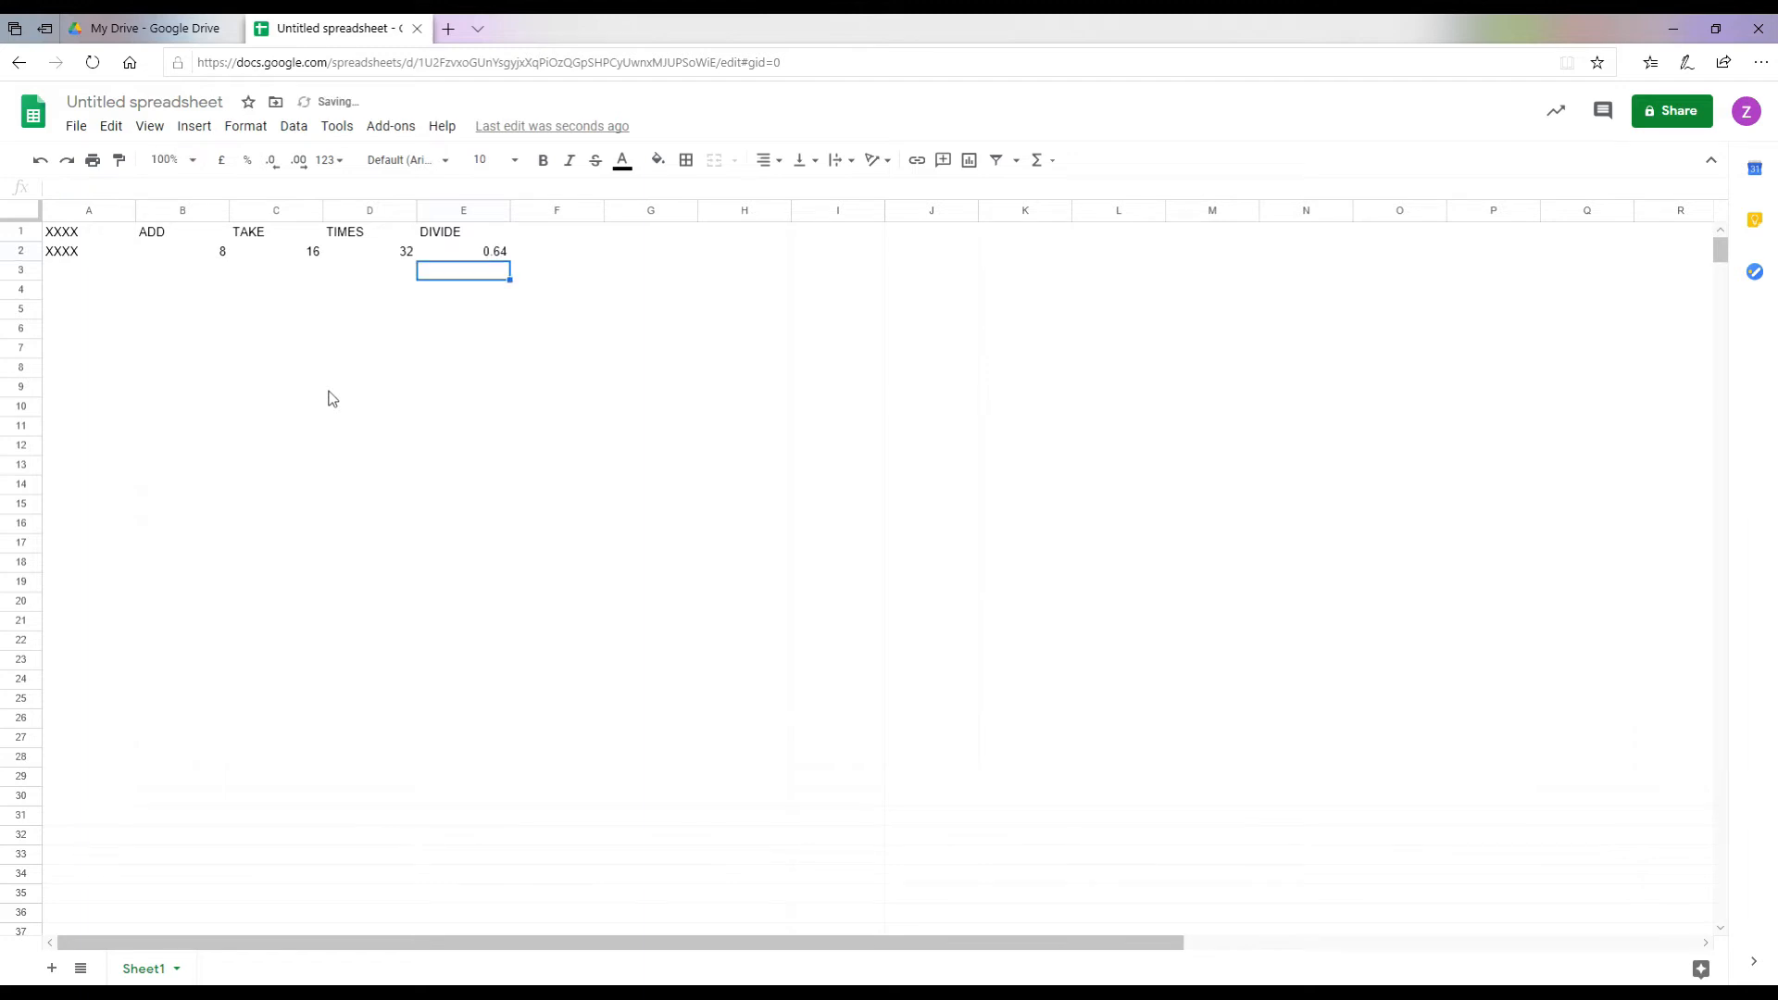
pyautogui.press('Left')
pyautogui.press('Left')
pyautogui.press('Left')
pyautogui.press('Left')
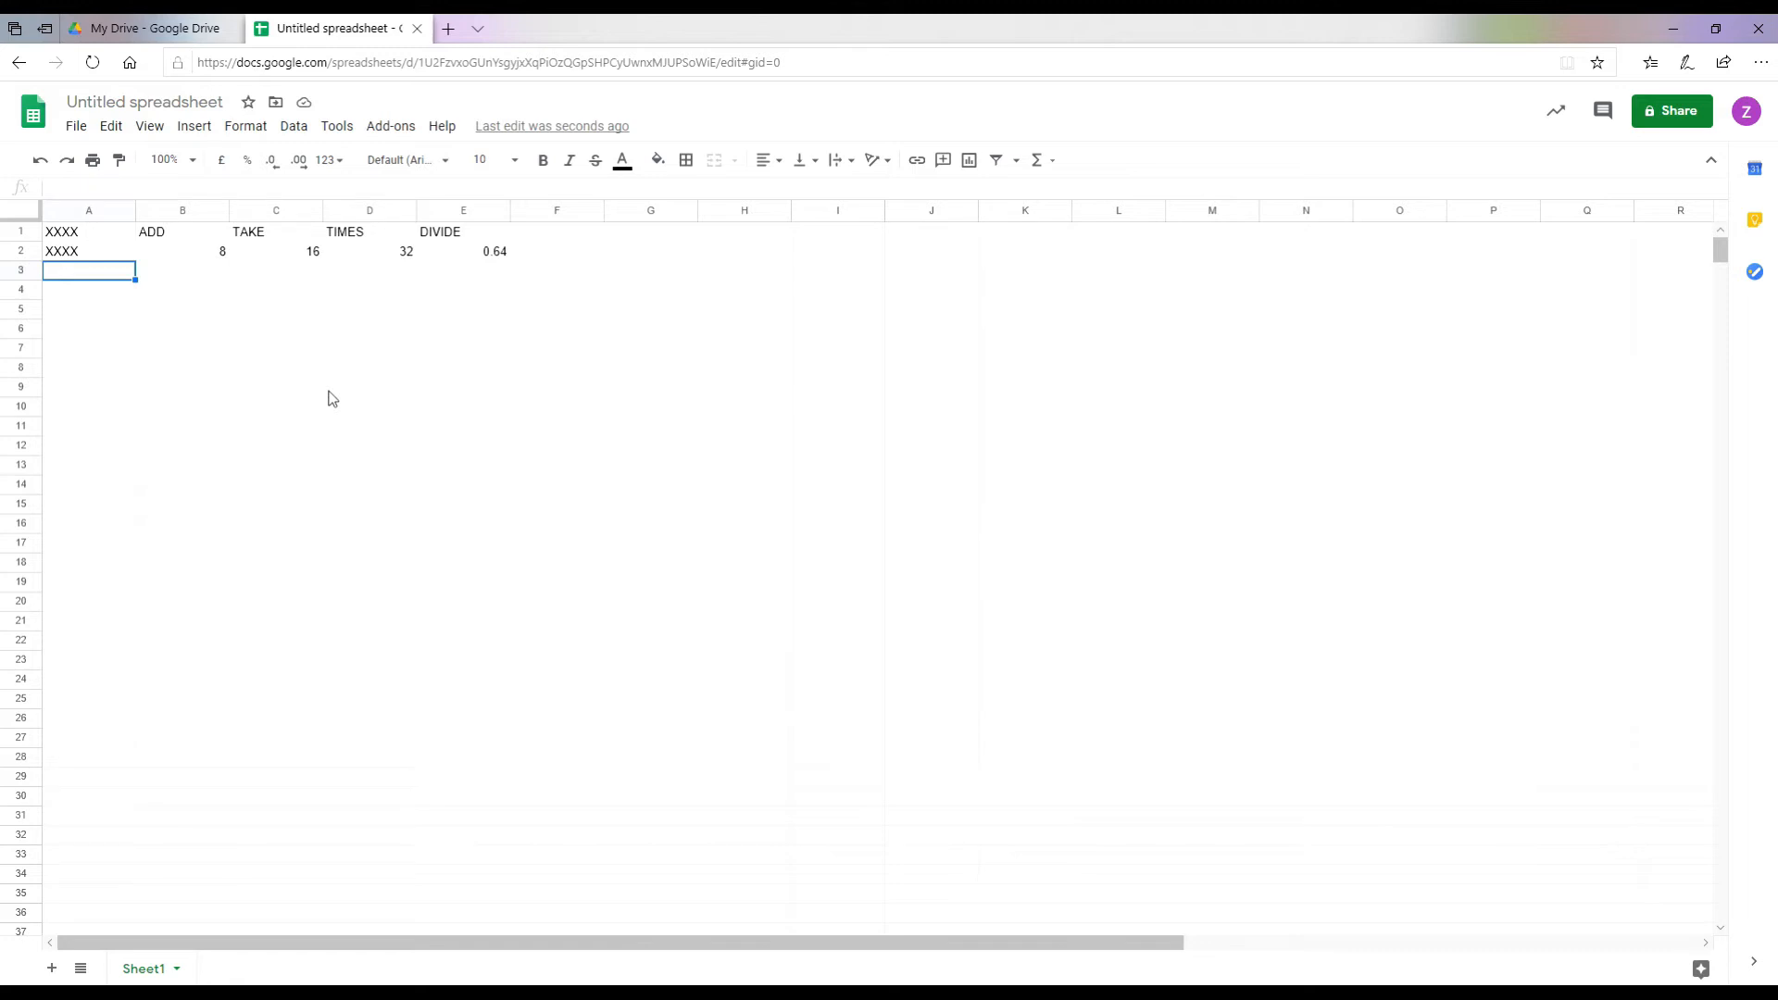
# Step: List the numbers 1 to 10 down column A from A3 to A12
pyautogui.write('1')
pyautogui.press('Return')
pyautogui.write('2')
pyautogui.press('Return')
pyautogui.write('3')
pyautogui.press('Return')
pyautogui.write('4 5 6 7 8 9 10')
pyautogui.press('Return')
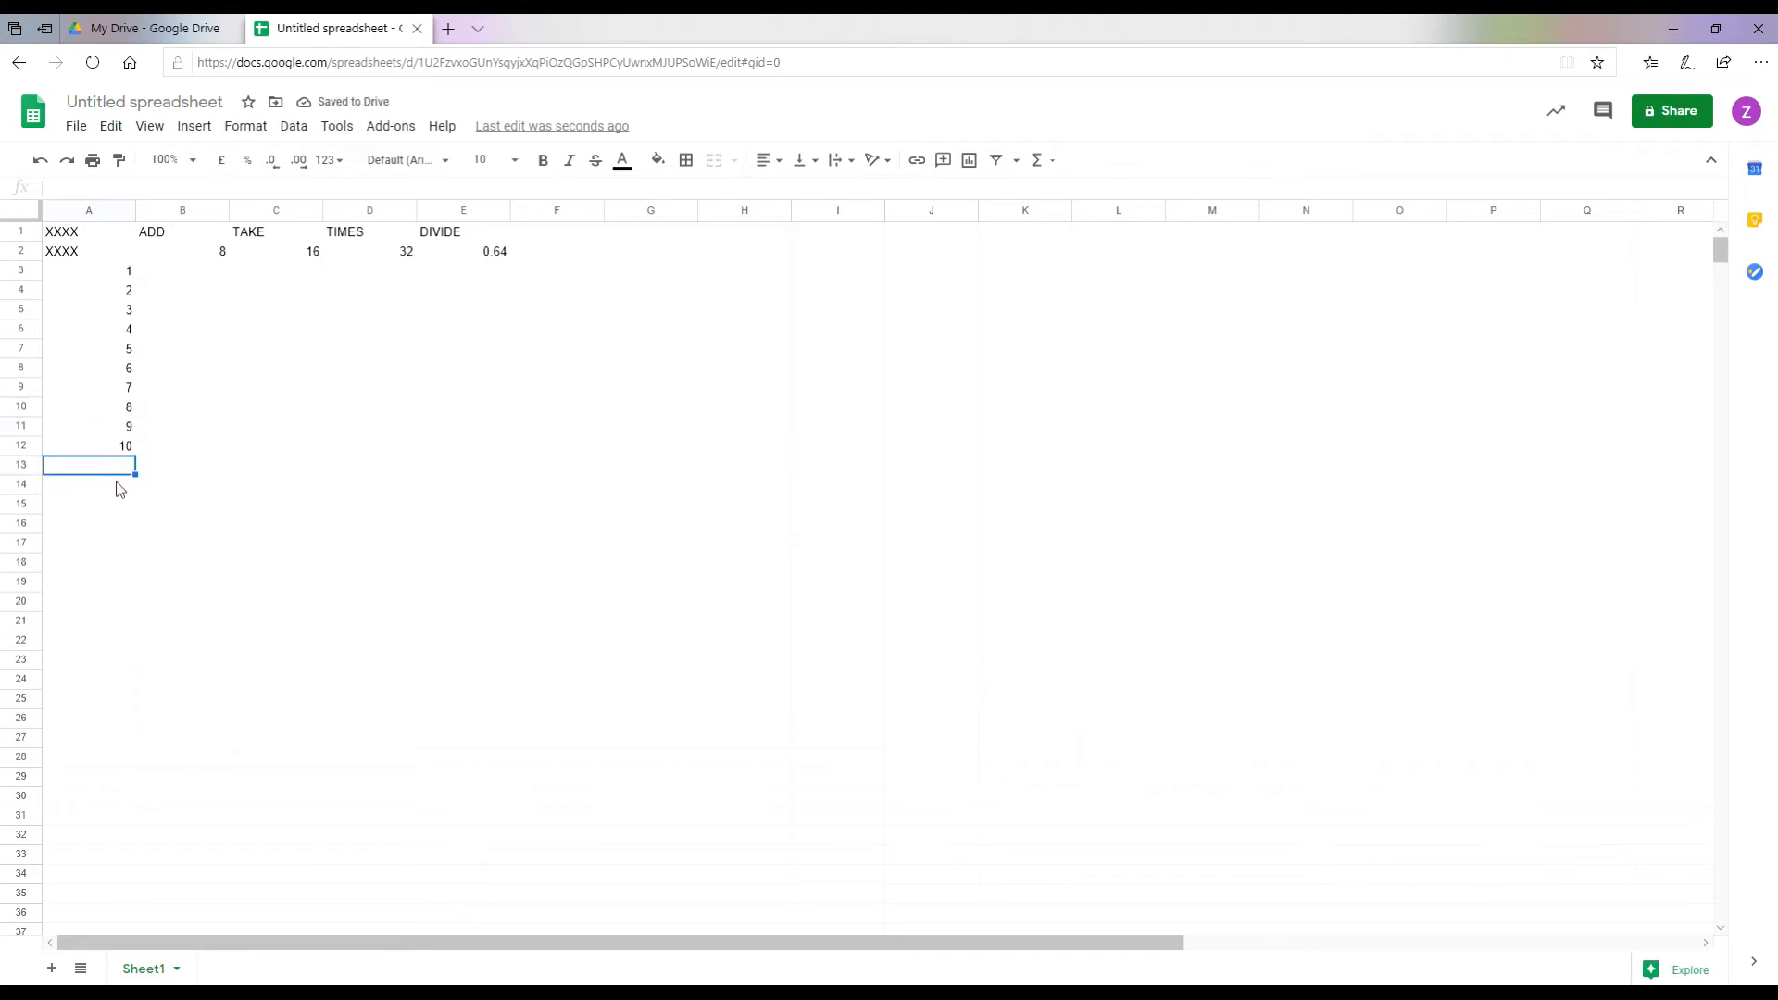
pyautogui.click(198, 276)
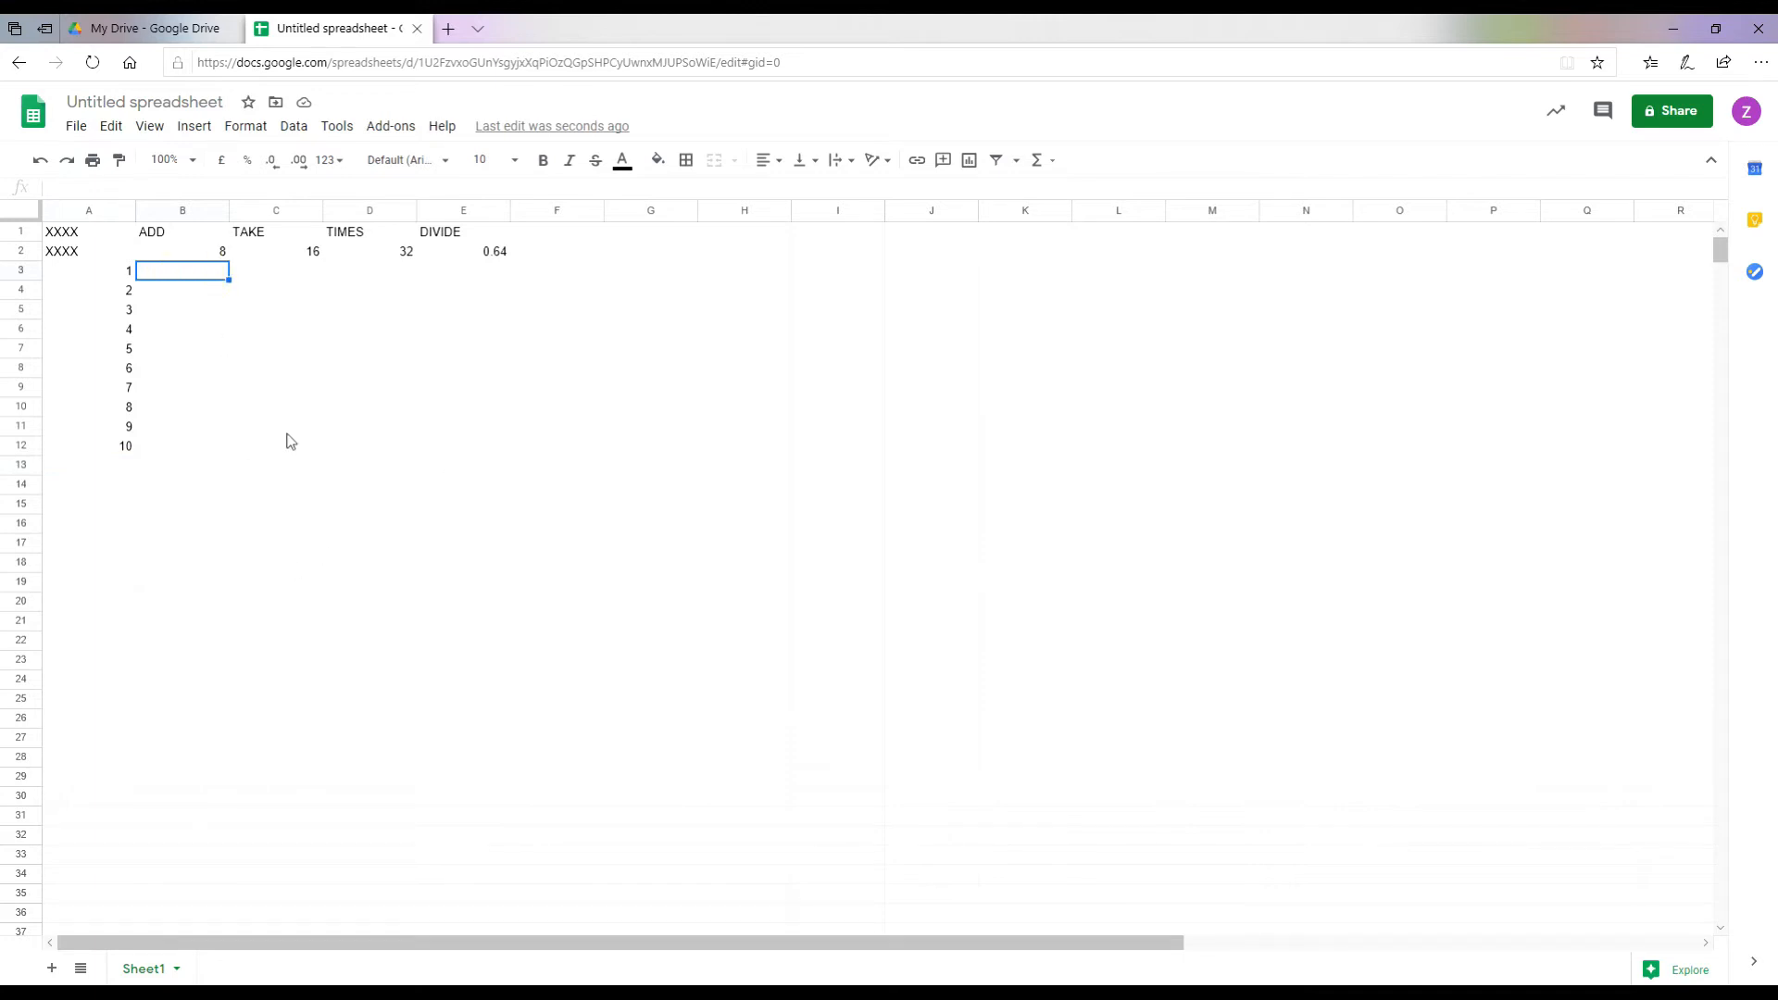
# Step: Change the Untitled spreadsheet title to 'SHEETS 1', correcting the capital S
pyautogui.click(102, 100)
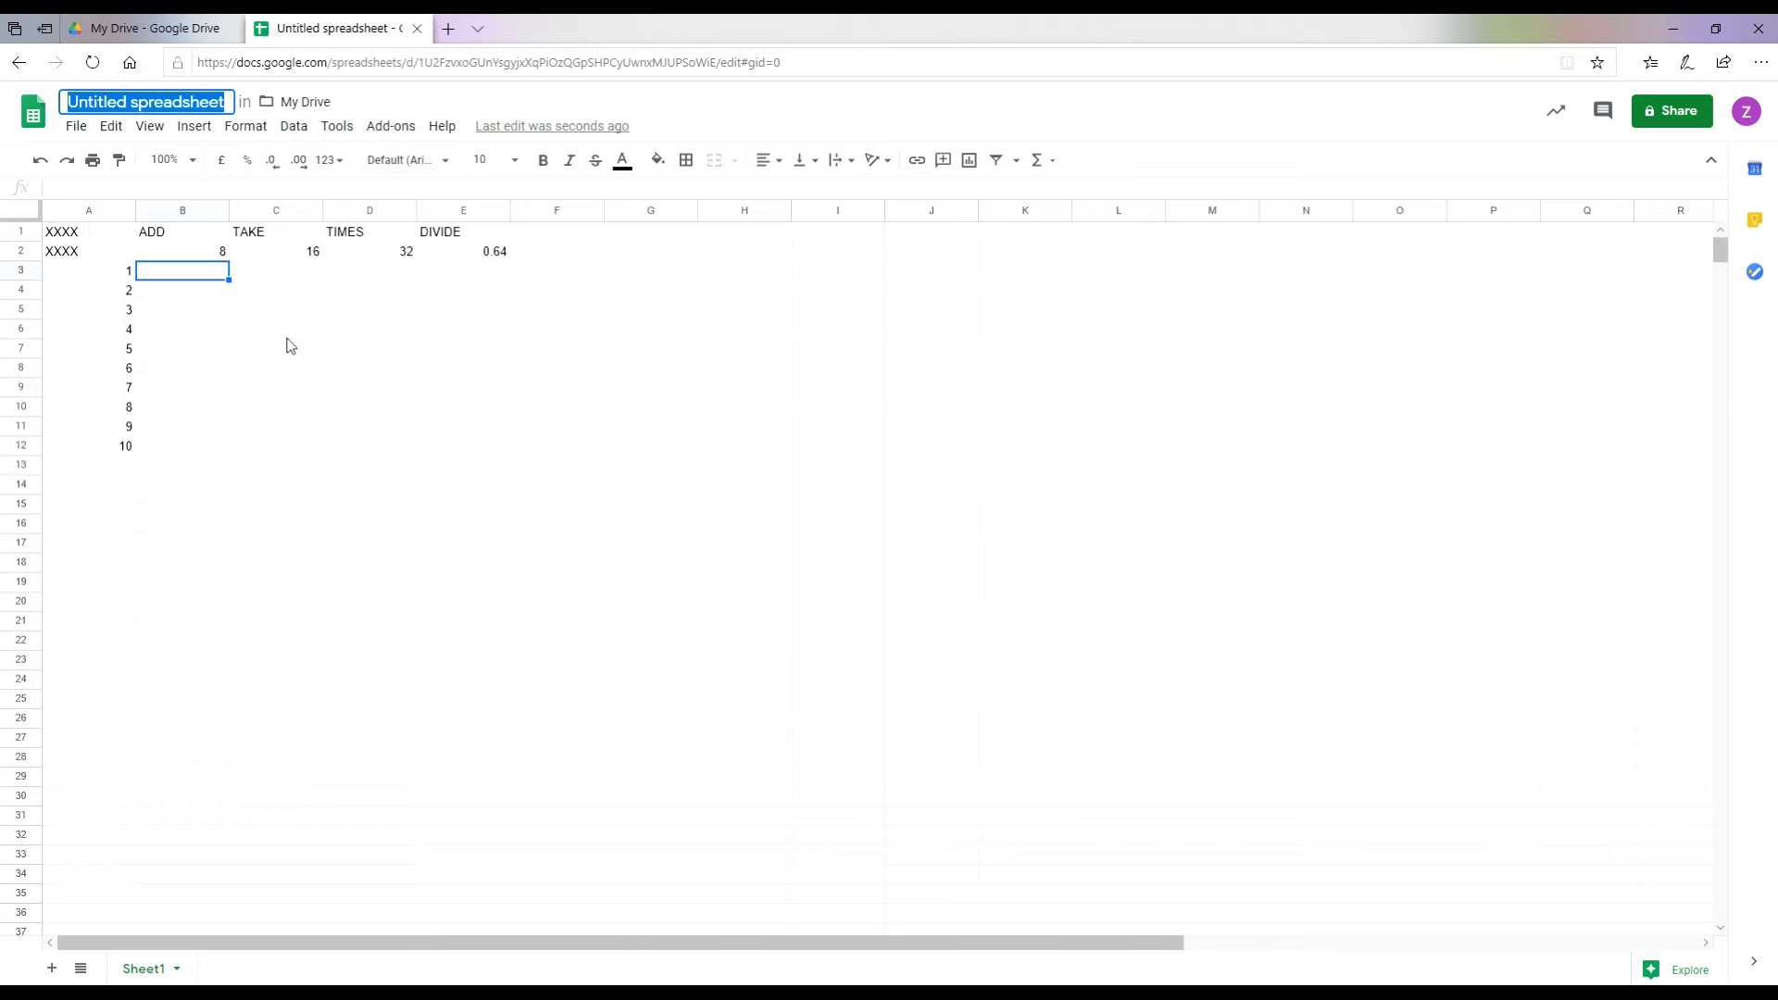
pyautogui.write('sHEETS ')
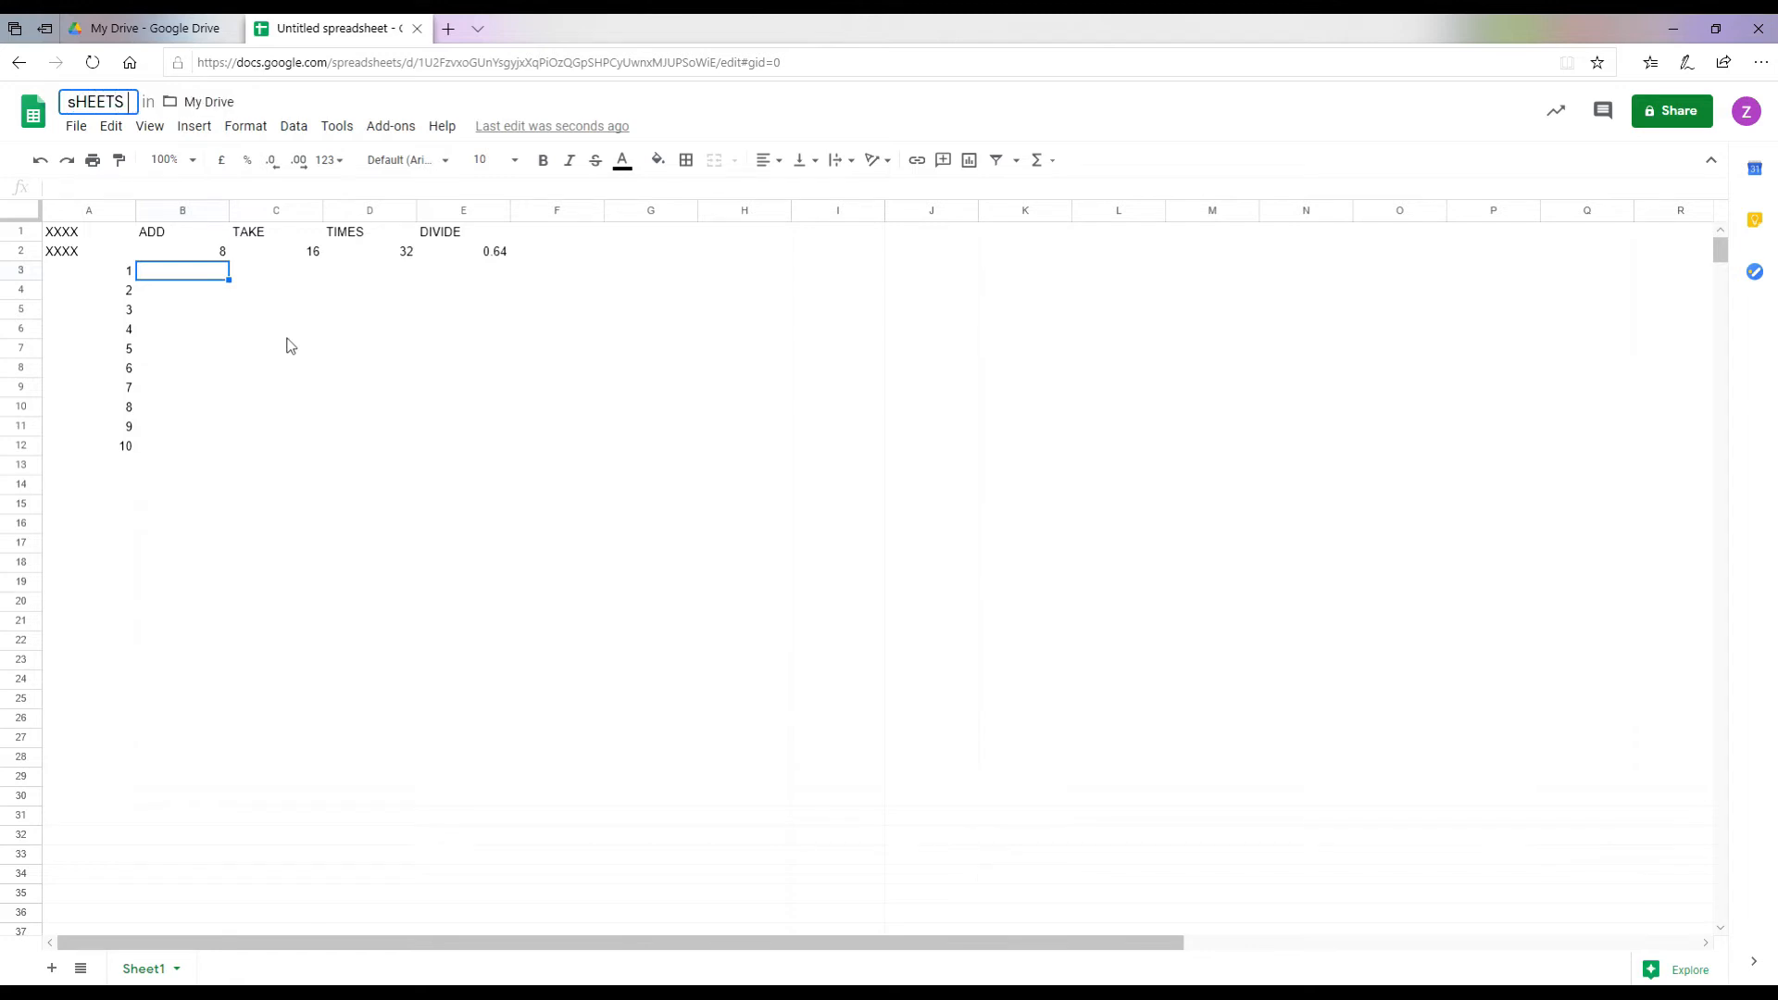
pyautogui.write('1')
pyautogui.press('BackSpace')
pyautogui.write('S')
pyautogui.press('Return')
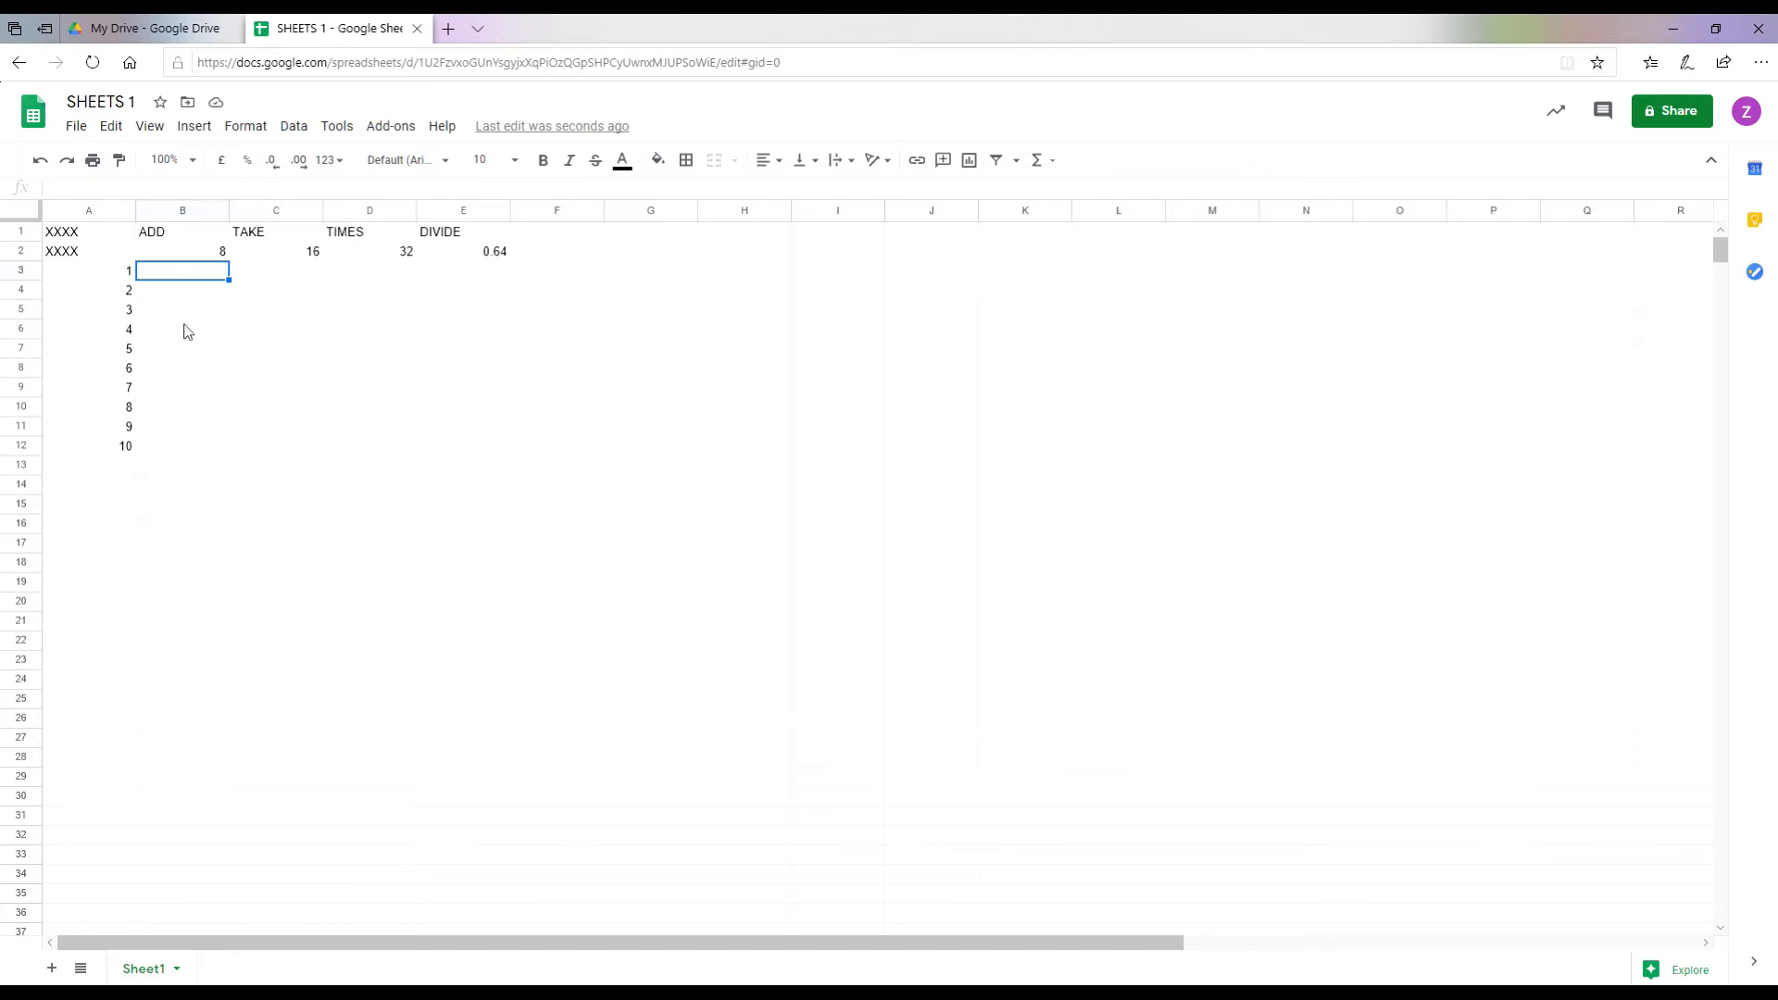
# Step: Enter ADD formulas =A3+B2 through =A7+B2 in B3 to B7
pyautogui.write('=A3+')
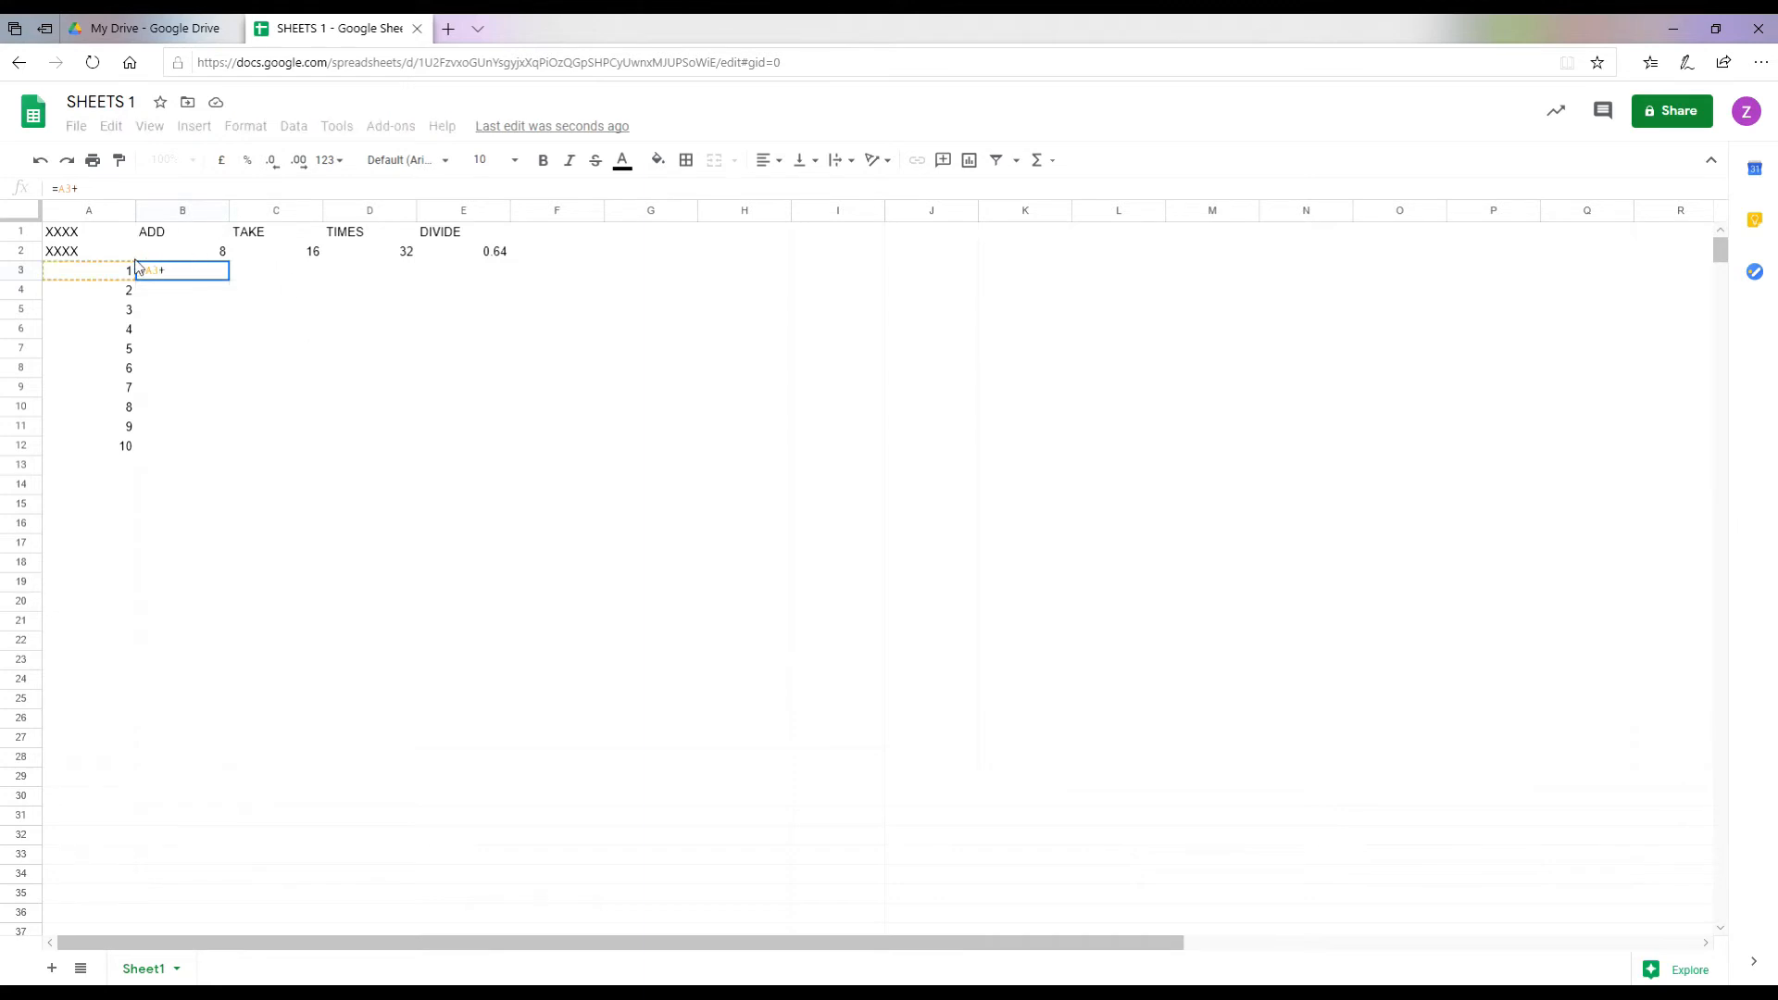
pyautogui.write('2')
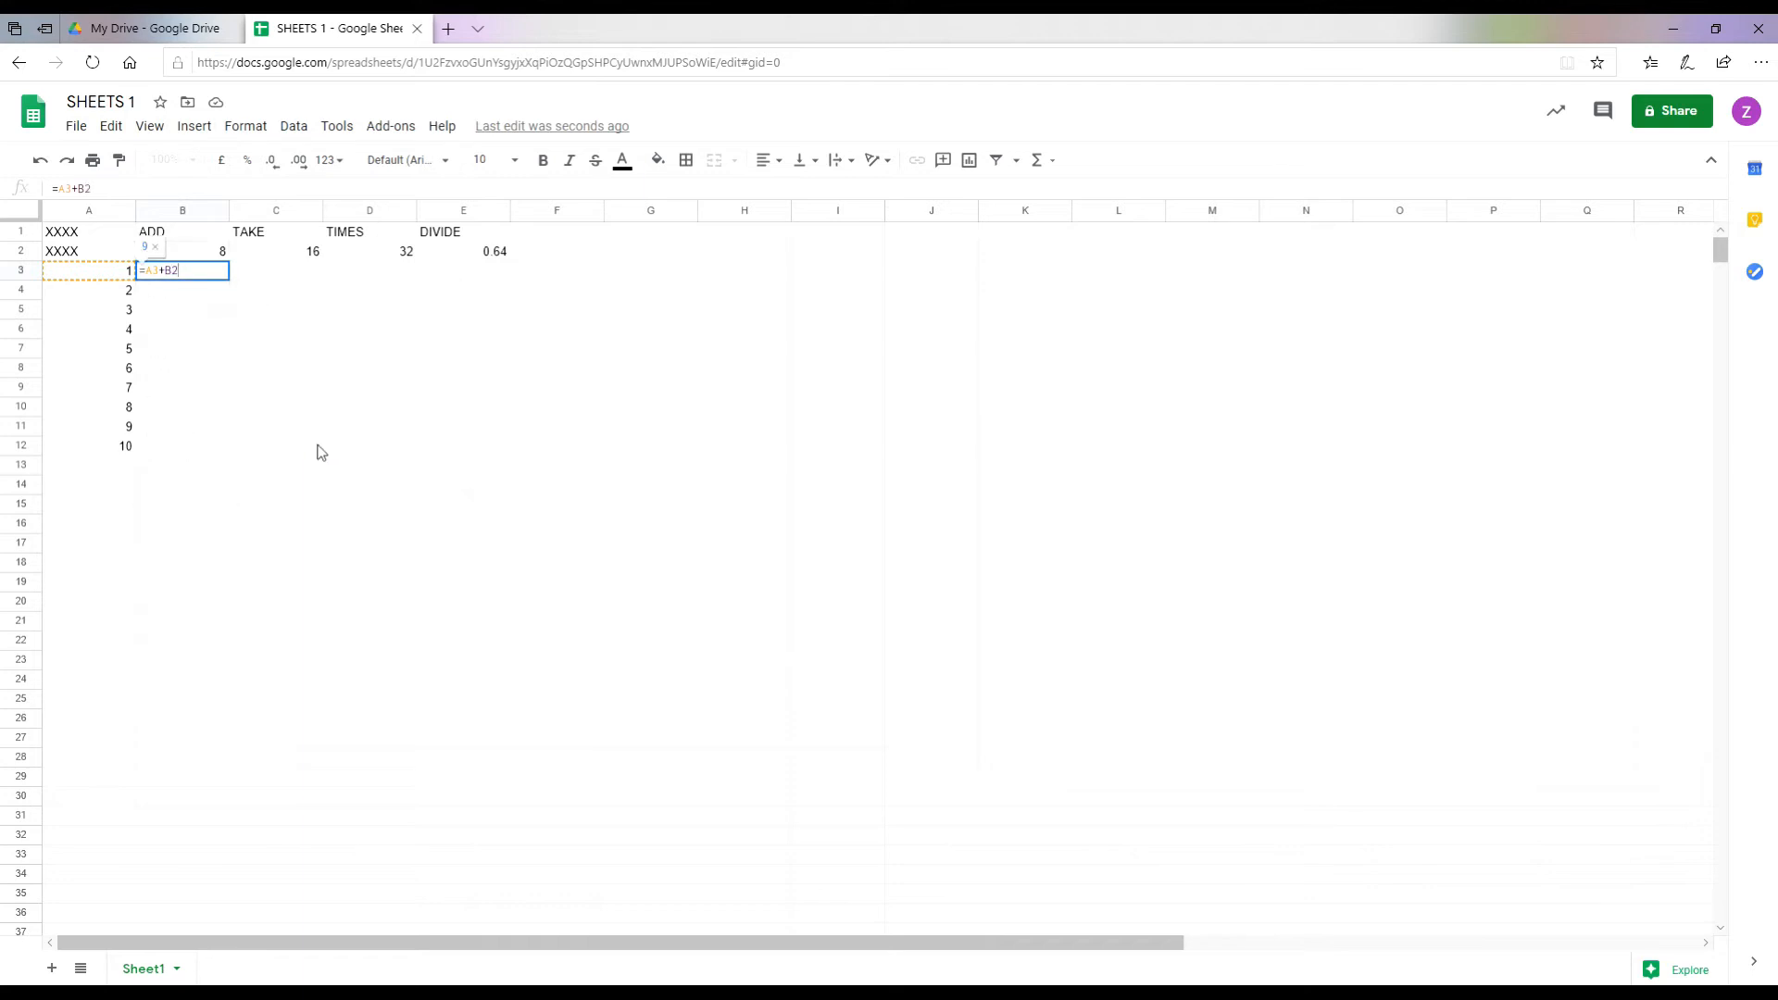
pyautogui.press('Return')
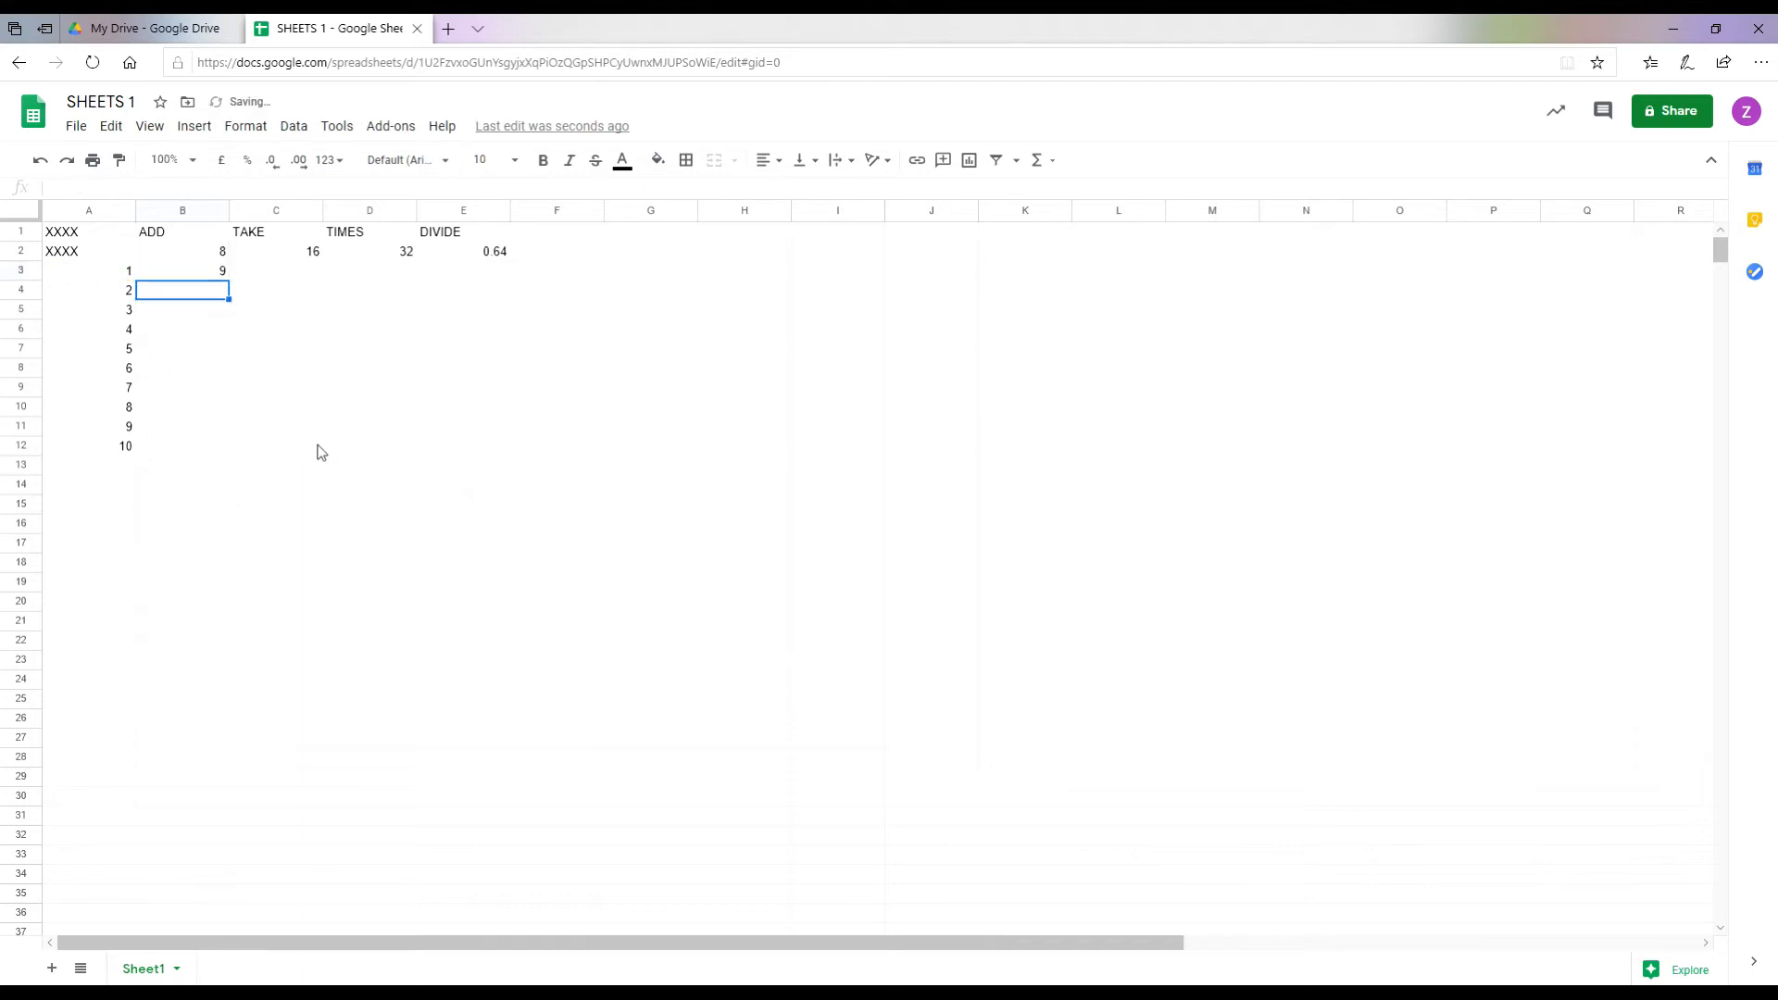
pyautogui.write('=')
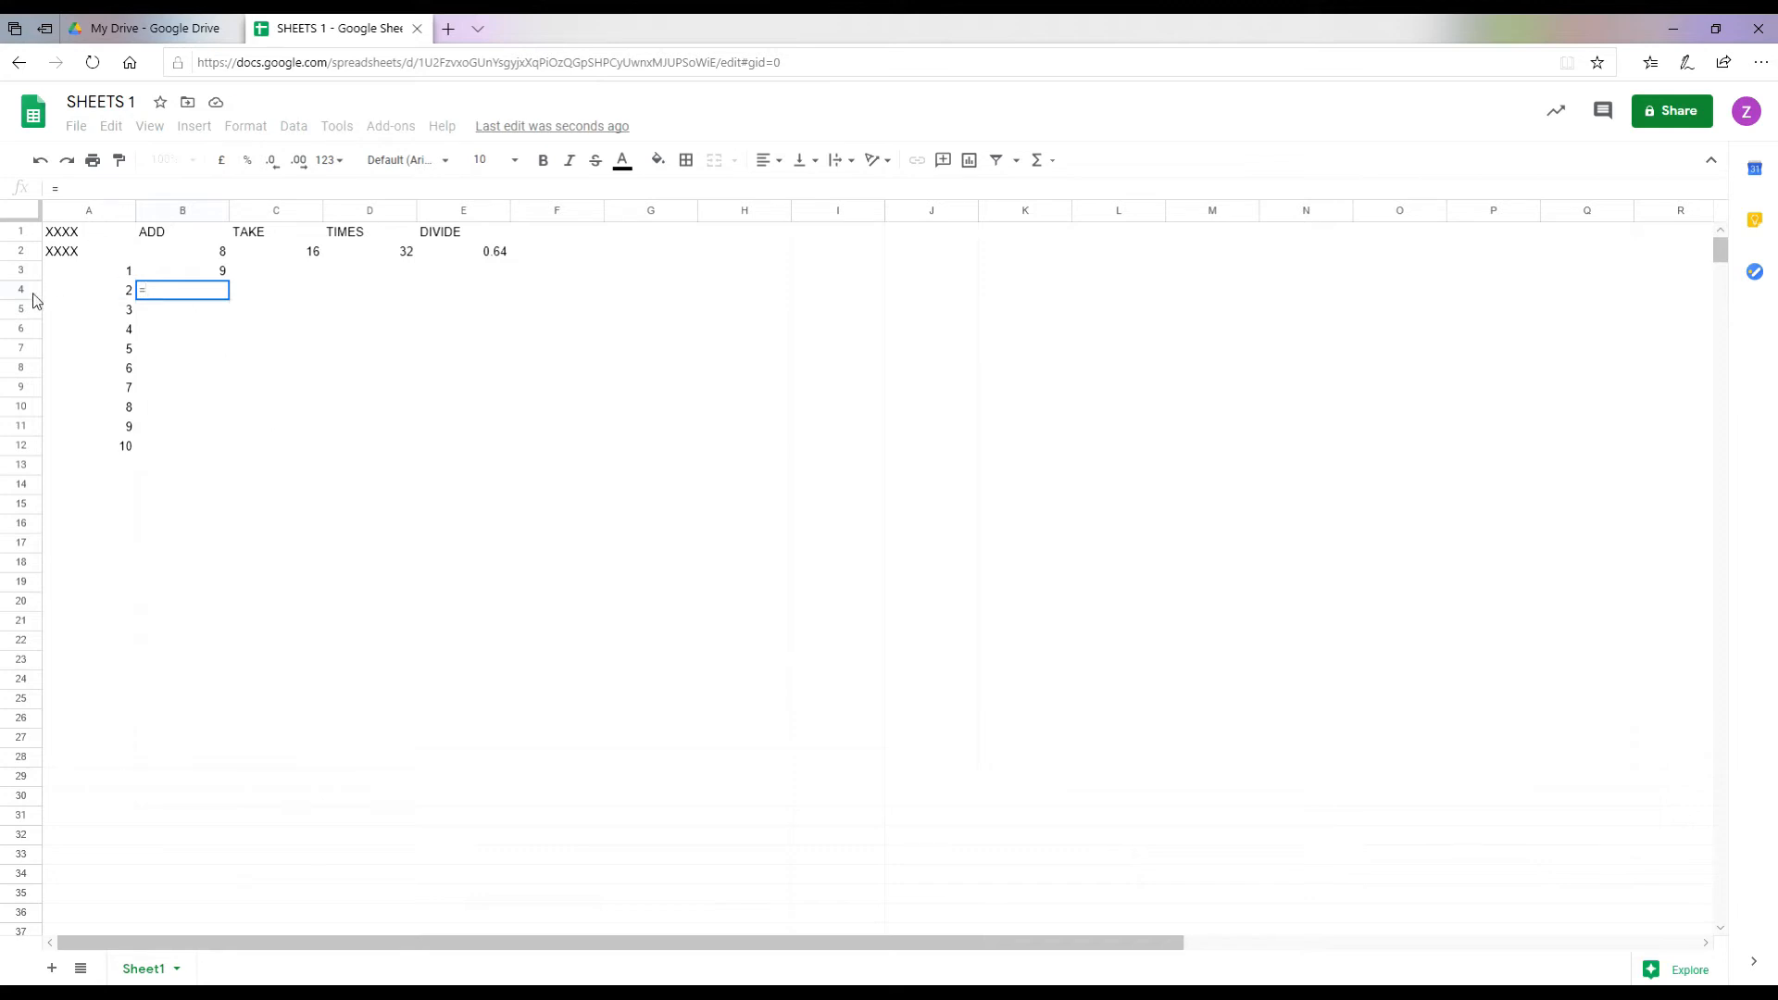
pyautogui.write('A4')
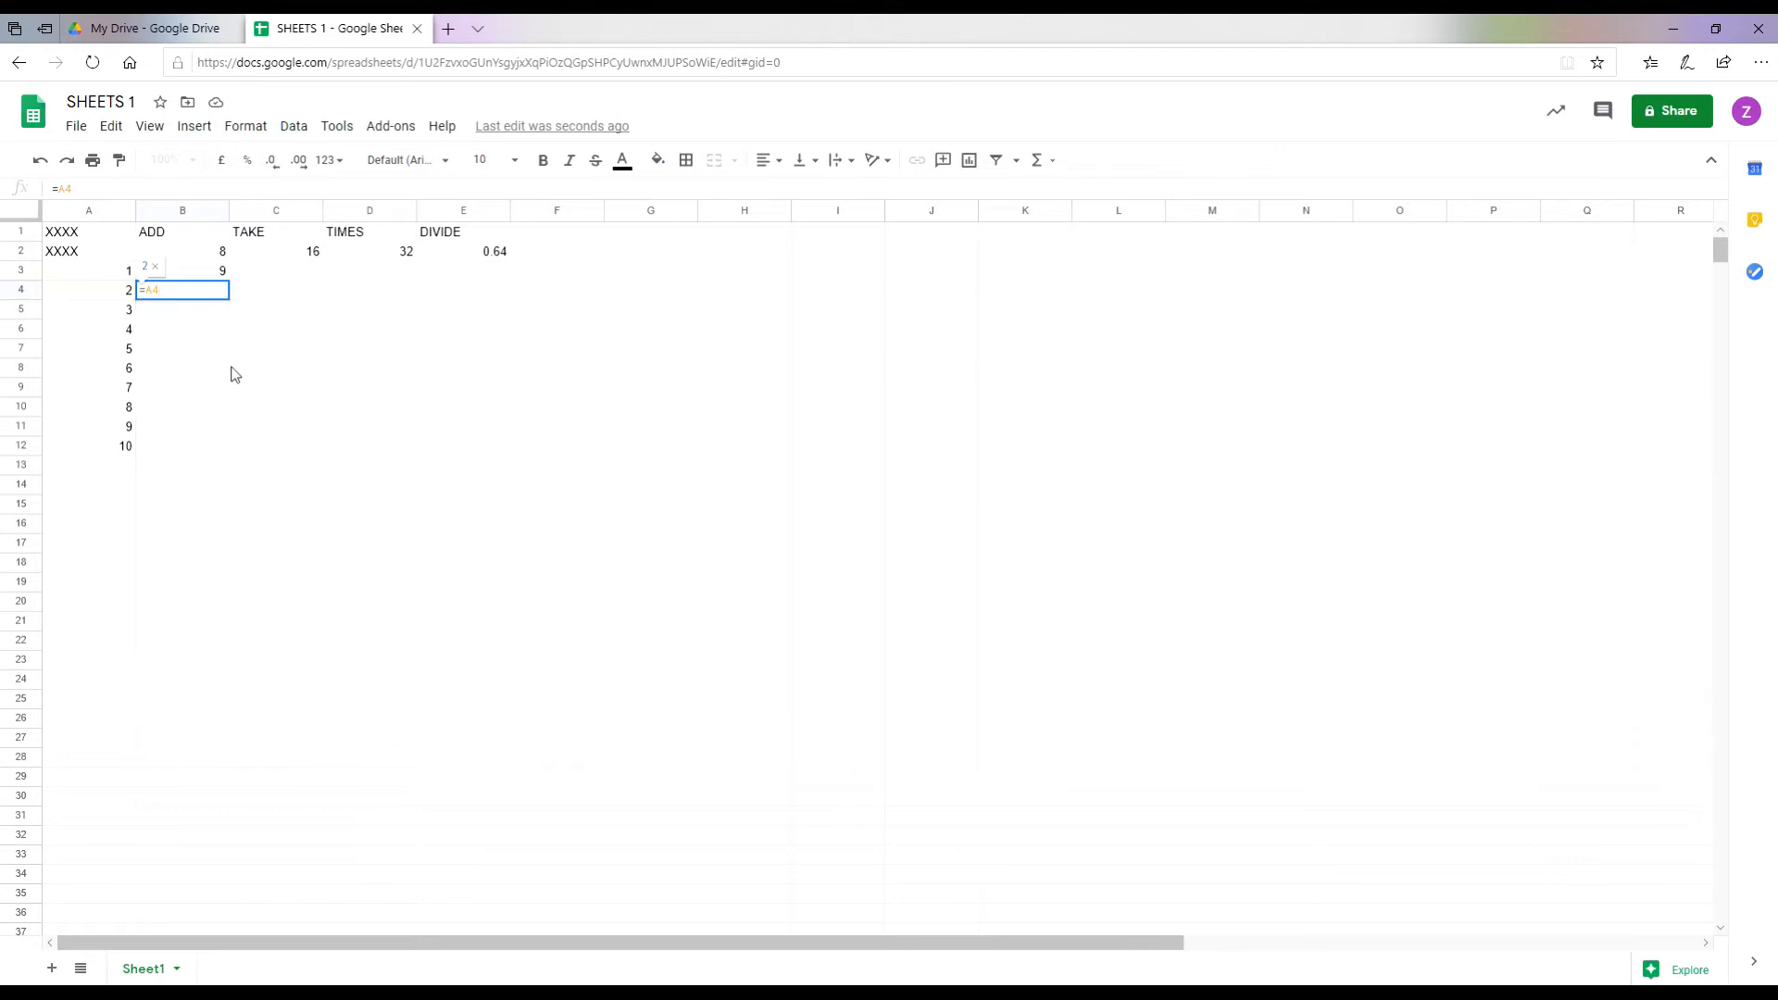
pyautogui.write('+')
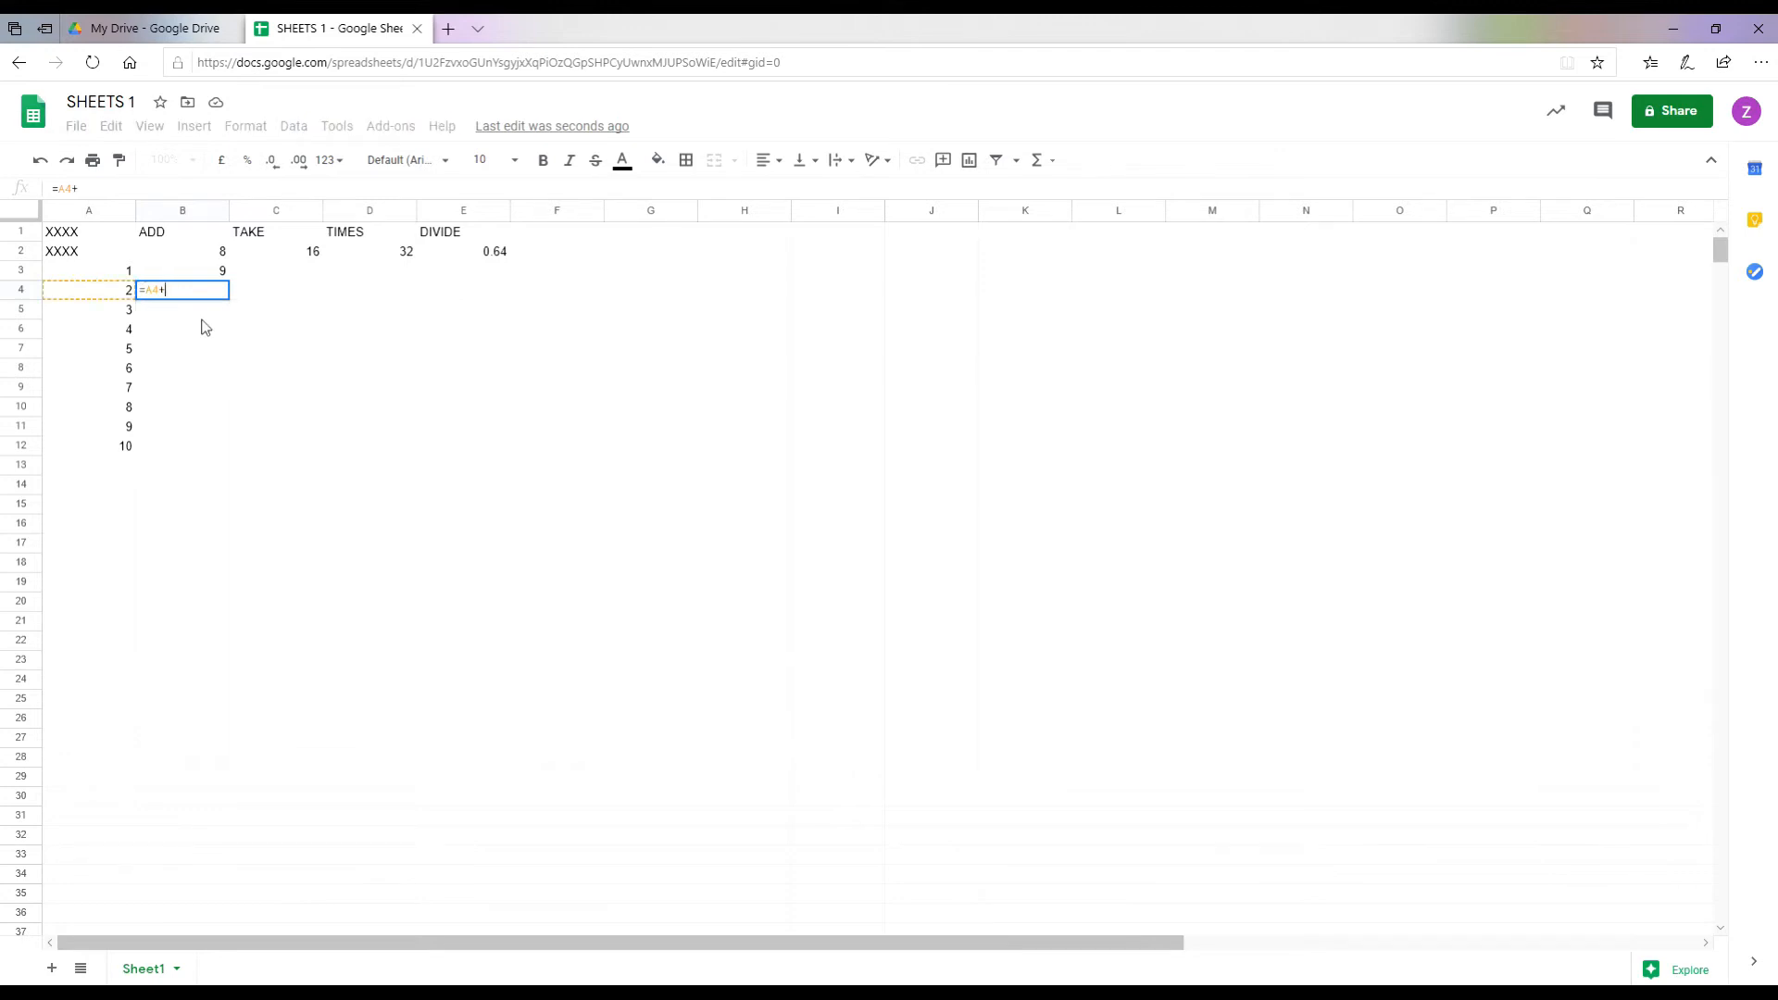
pyautogui.write('B2')
pyautogui.press('Return')
pyautogui.write('=A')
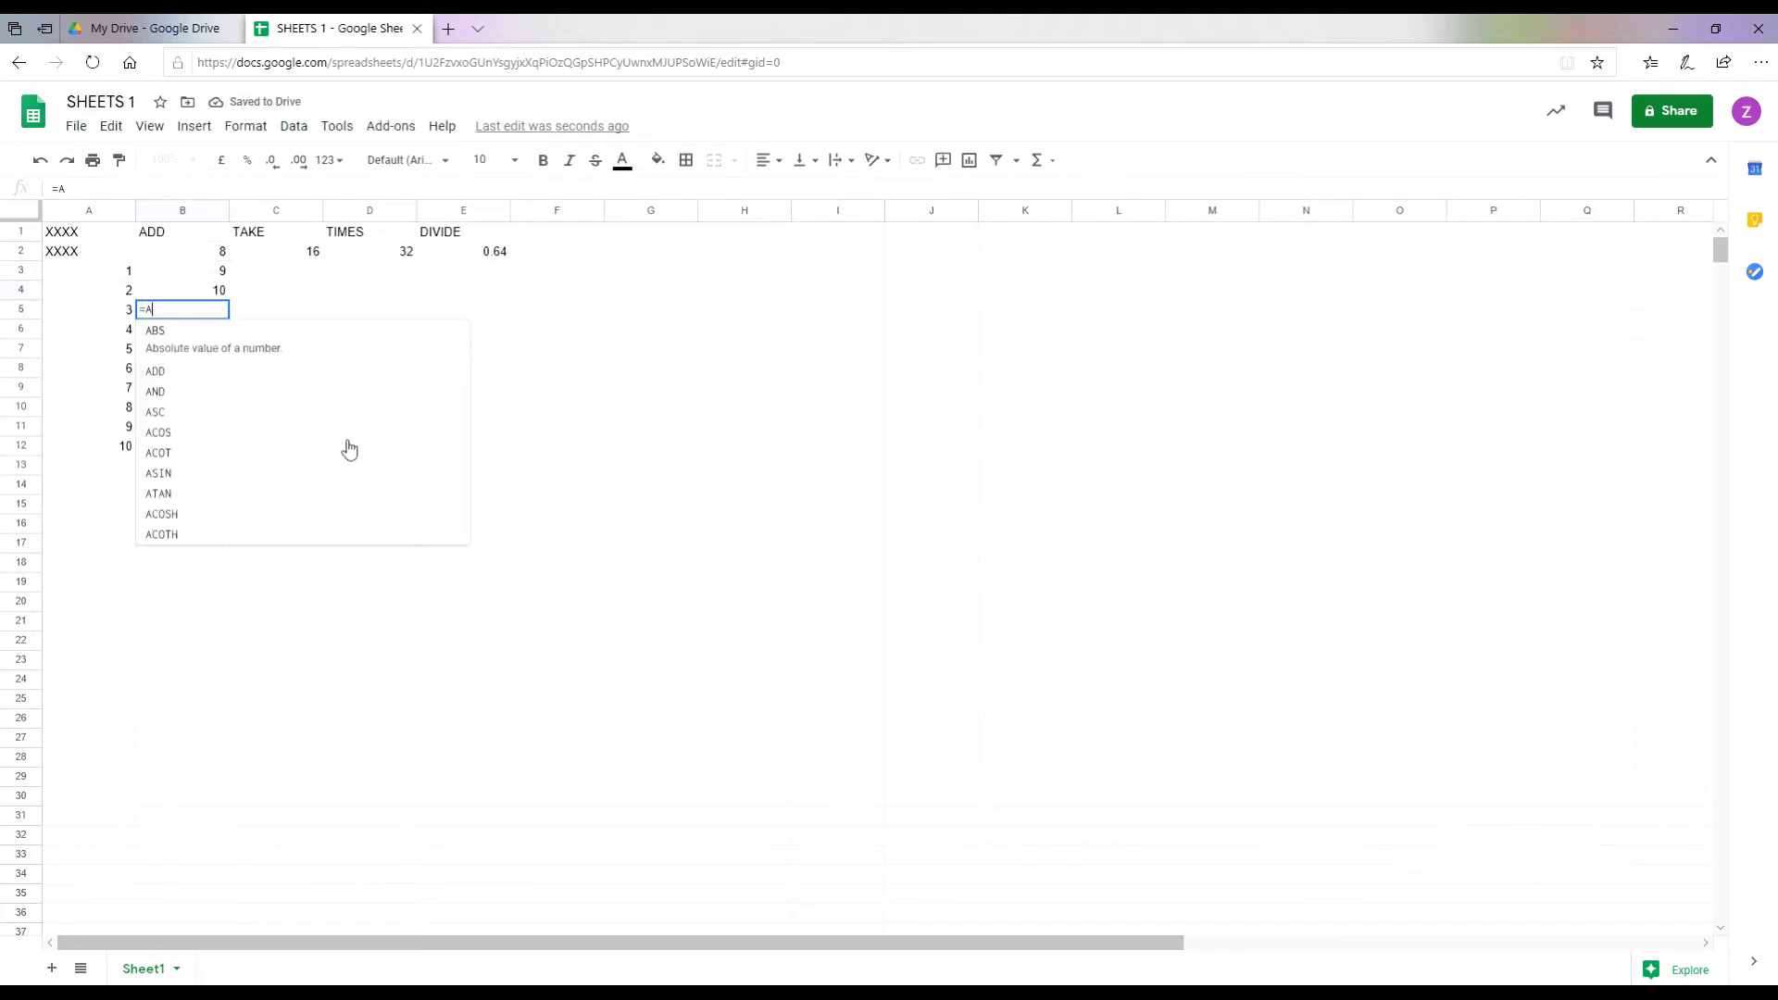
pyautogui.write('5+B2')
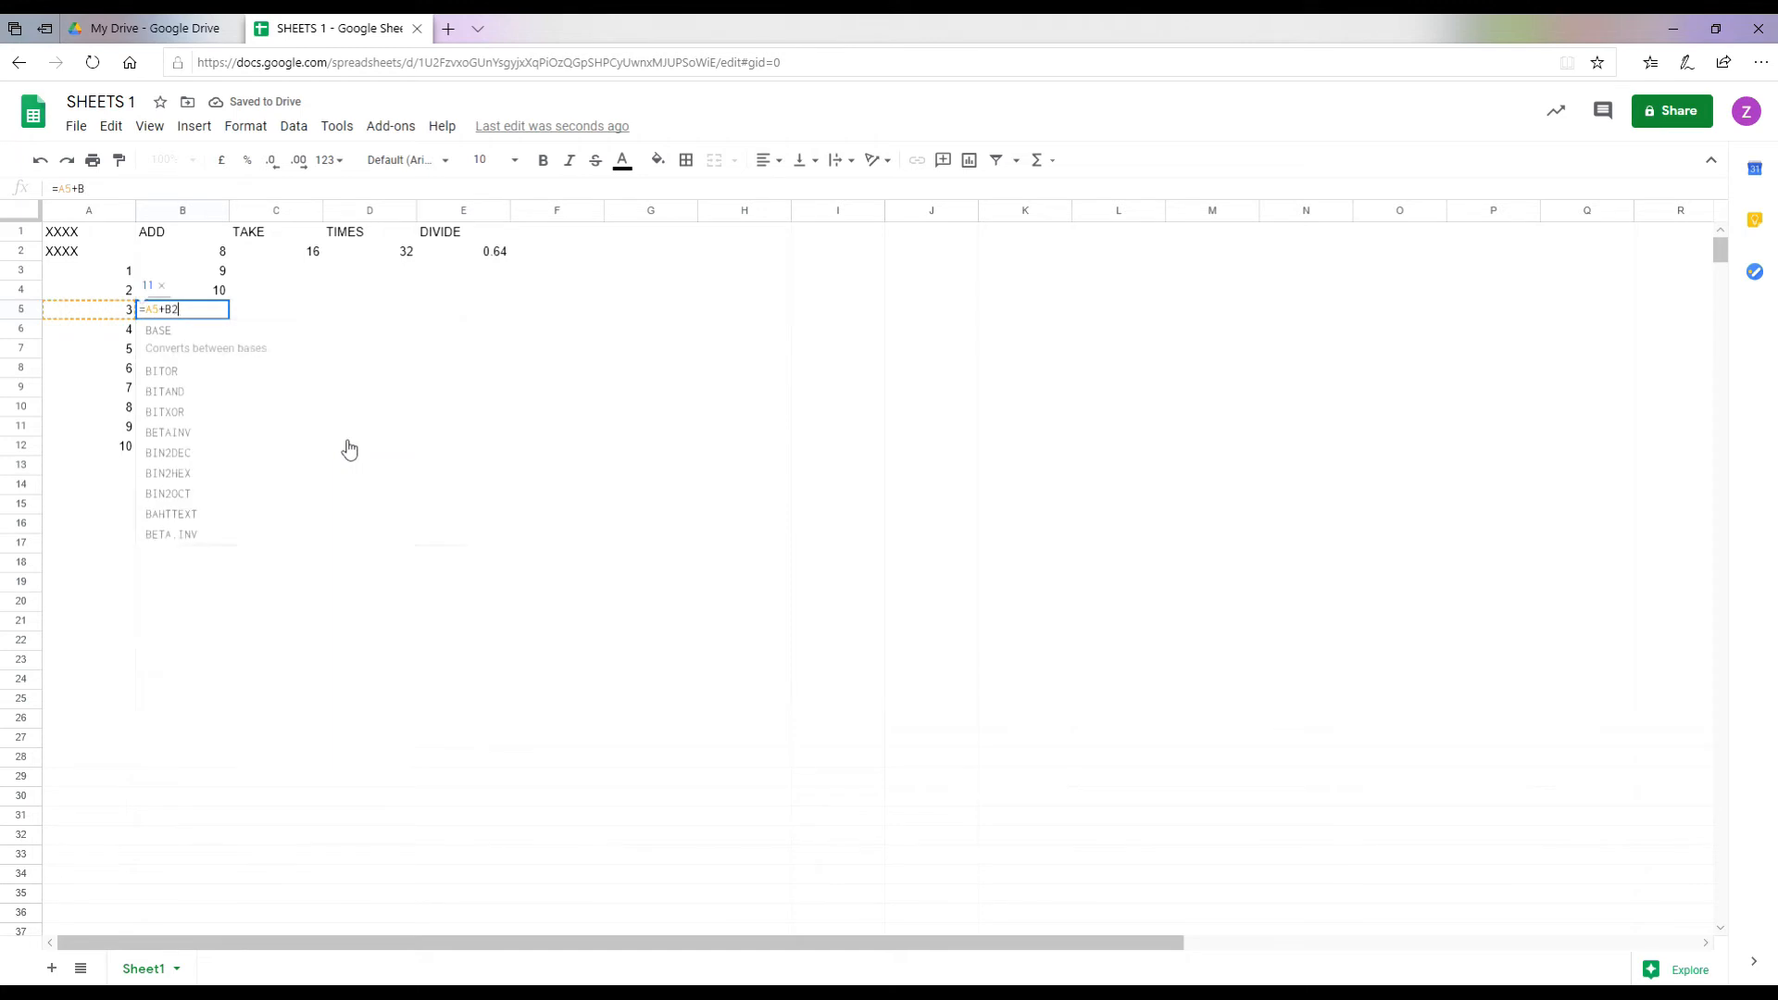
pyautogui.press('Return')
pyautogui.write('=A6+B2')
pyautogui.press('Return')
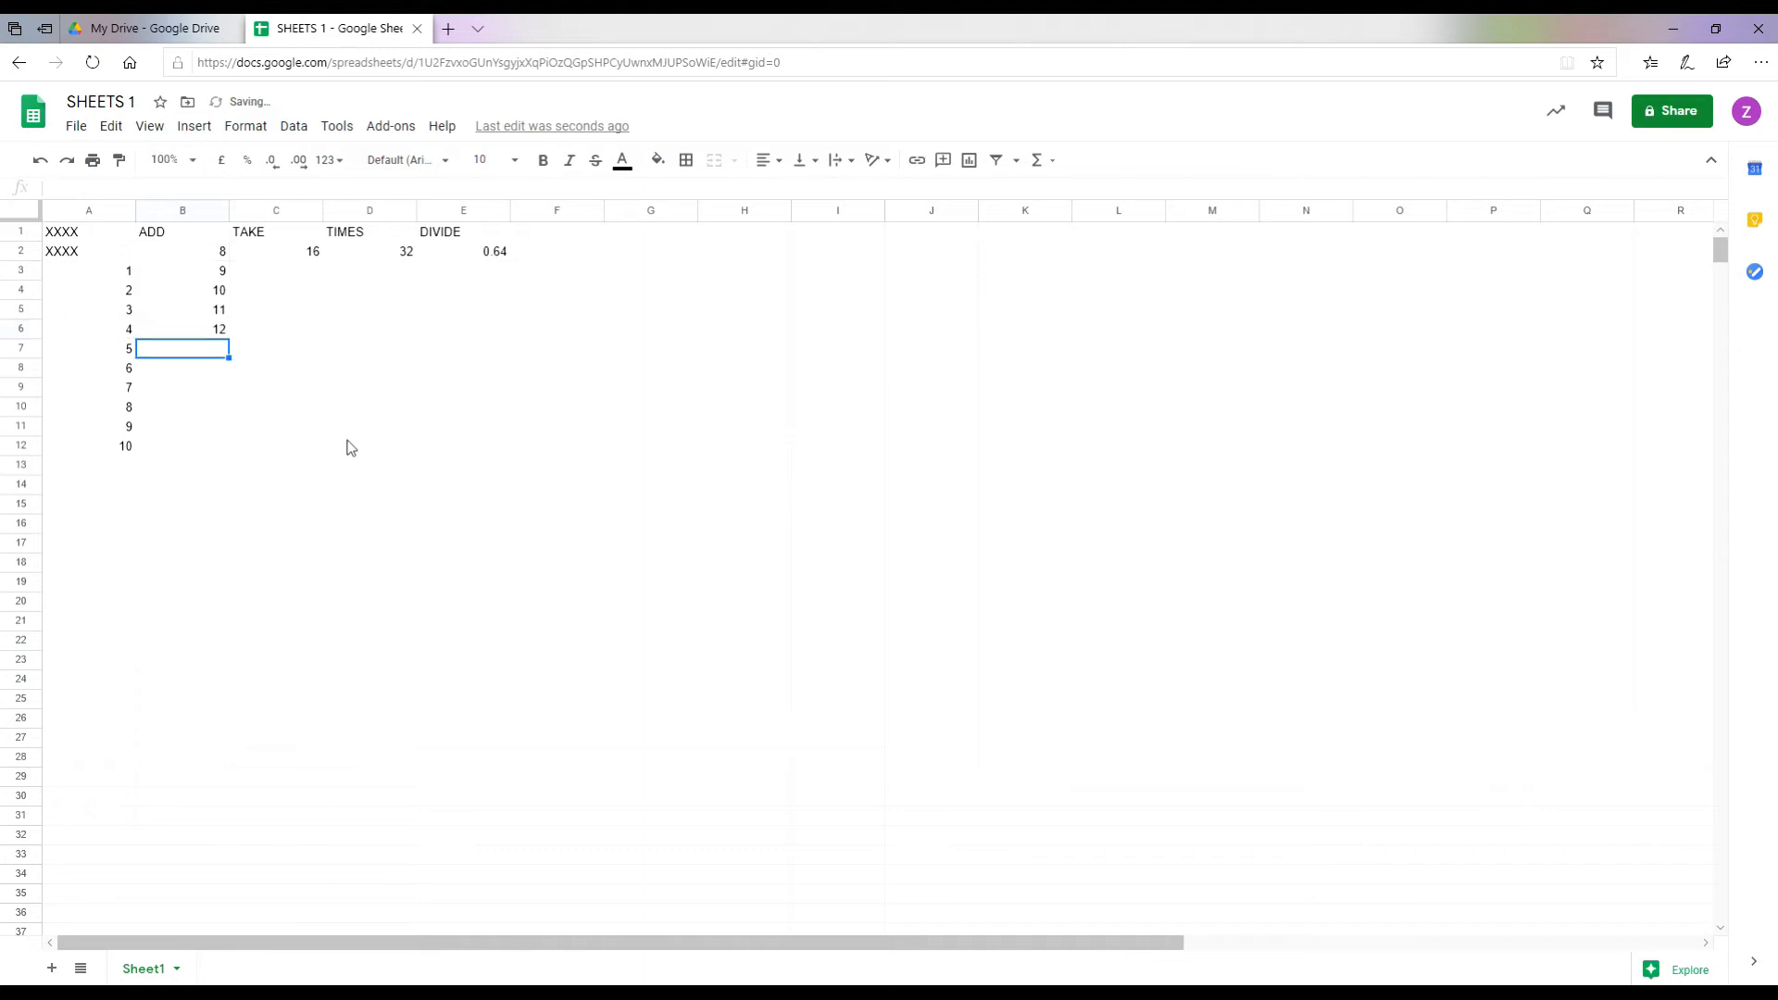
pyautogui.write('=A7+B2')
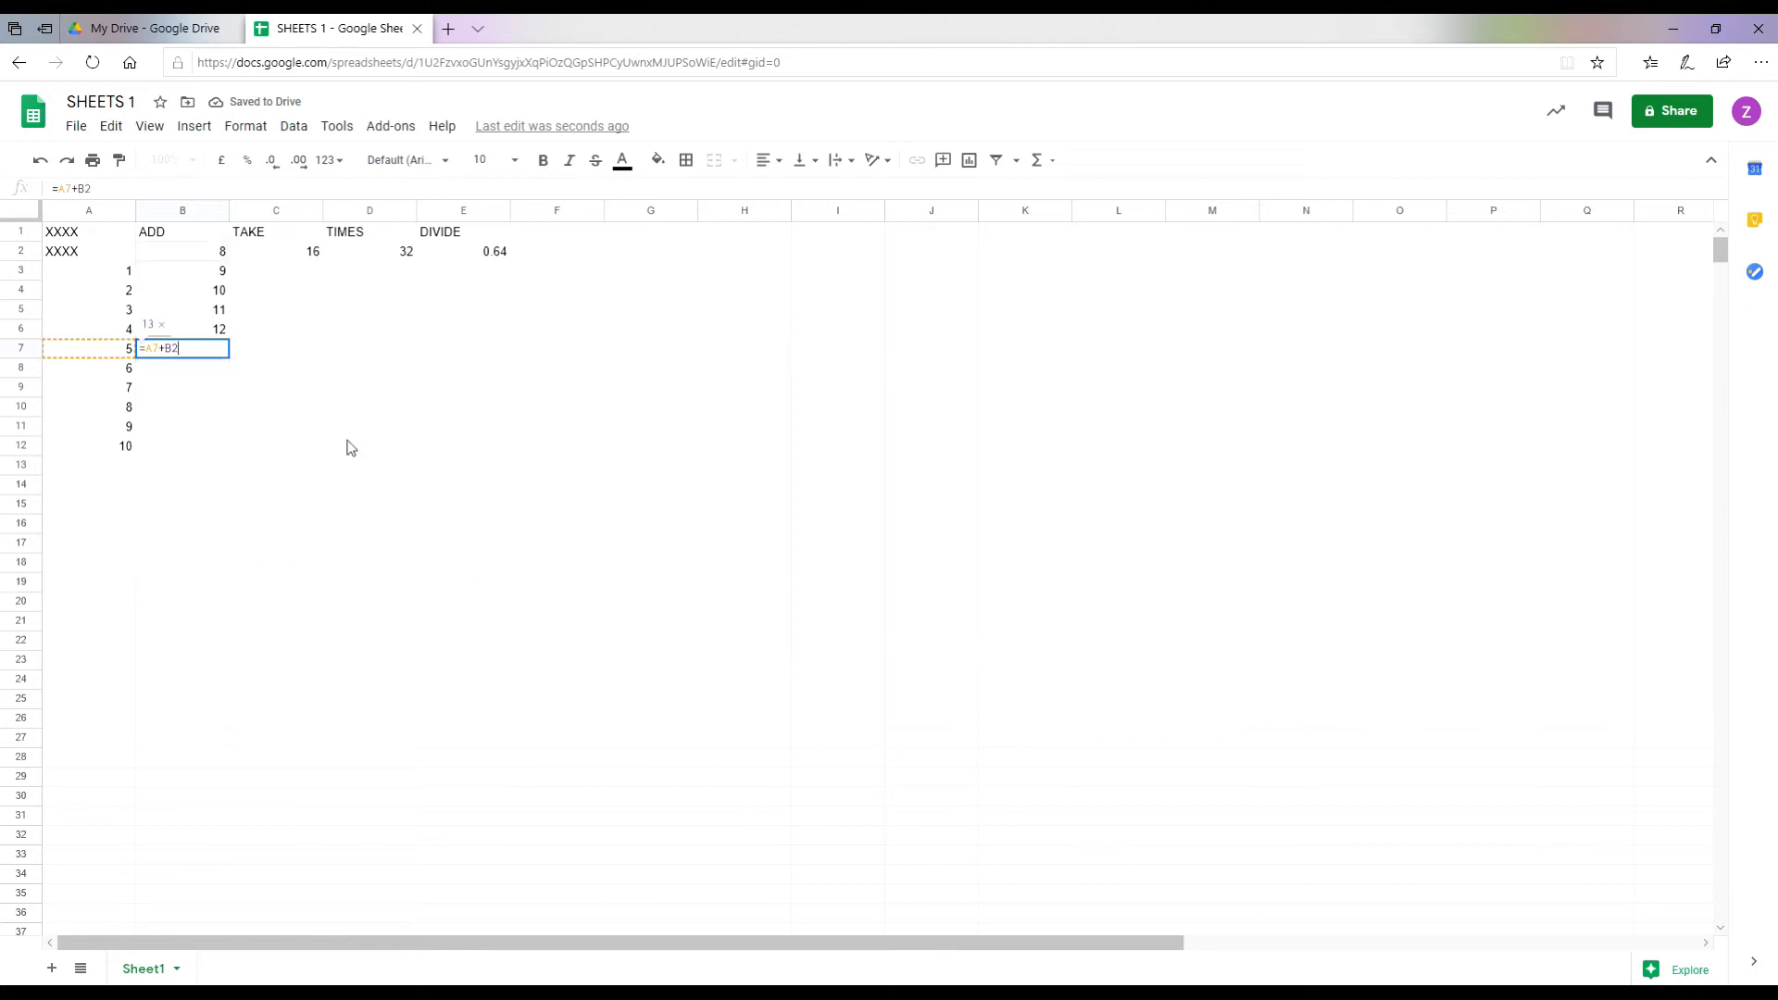
pyautogui.press('Return')
# Step: Enter ADD formulas =A8+B2 through =A12+B2 in B8 to B12
pyautogui.write('=A')
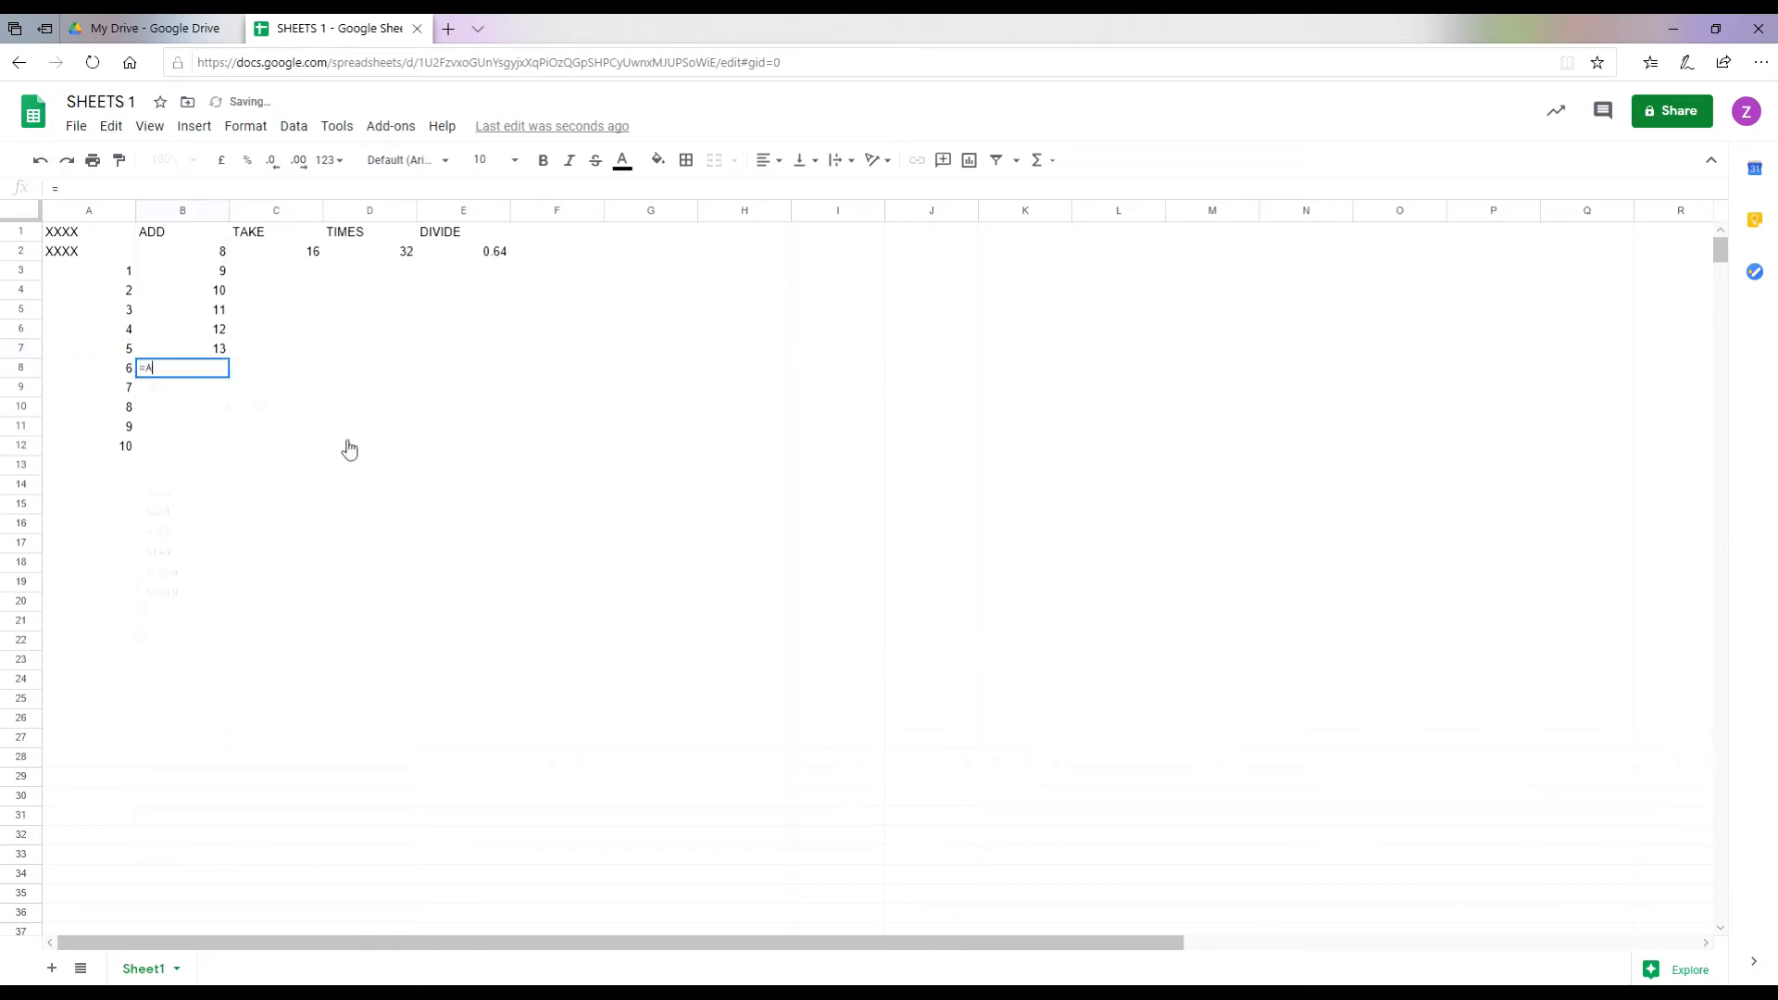
pyautogui.write('8+B2')
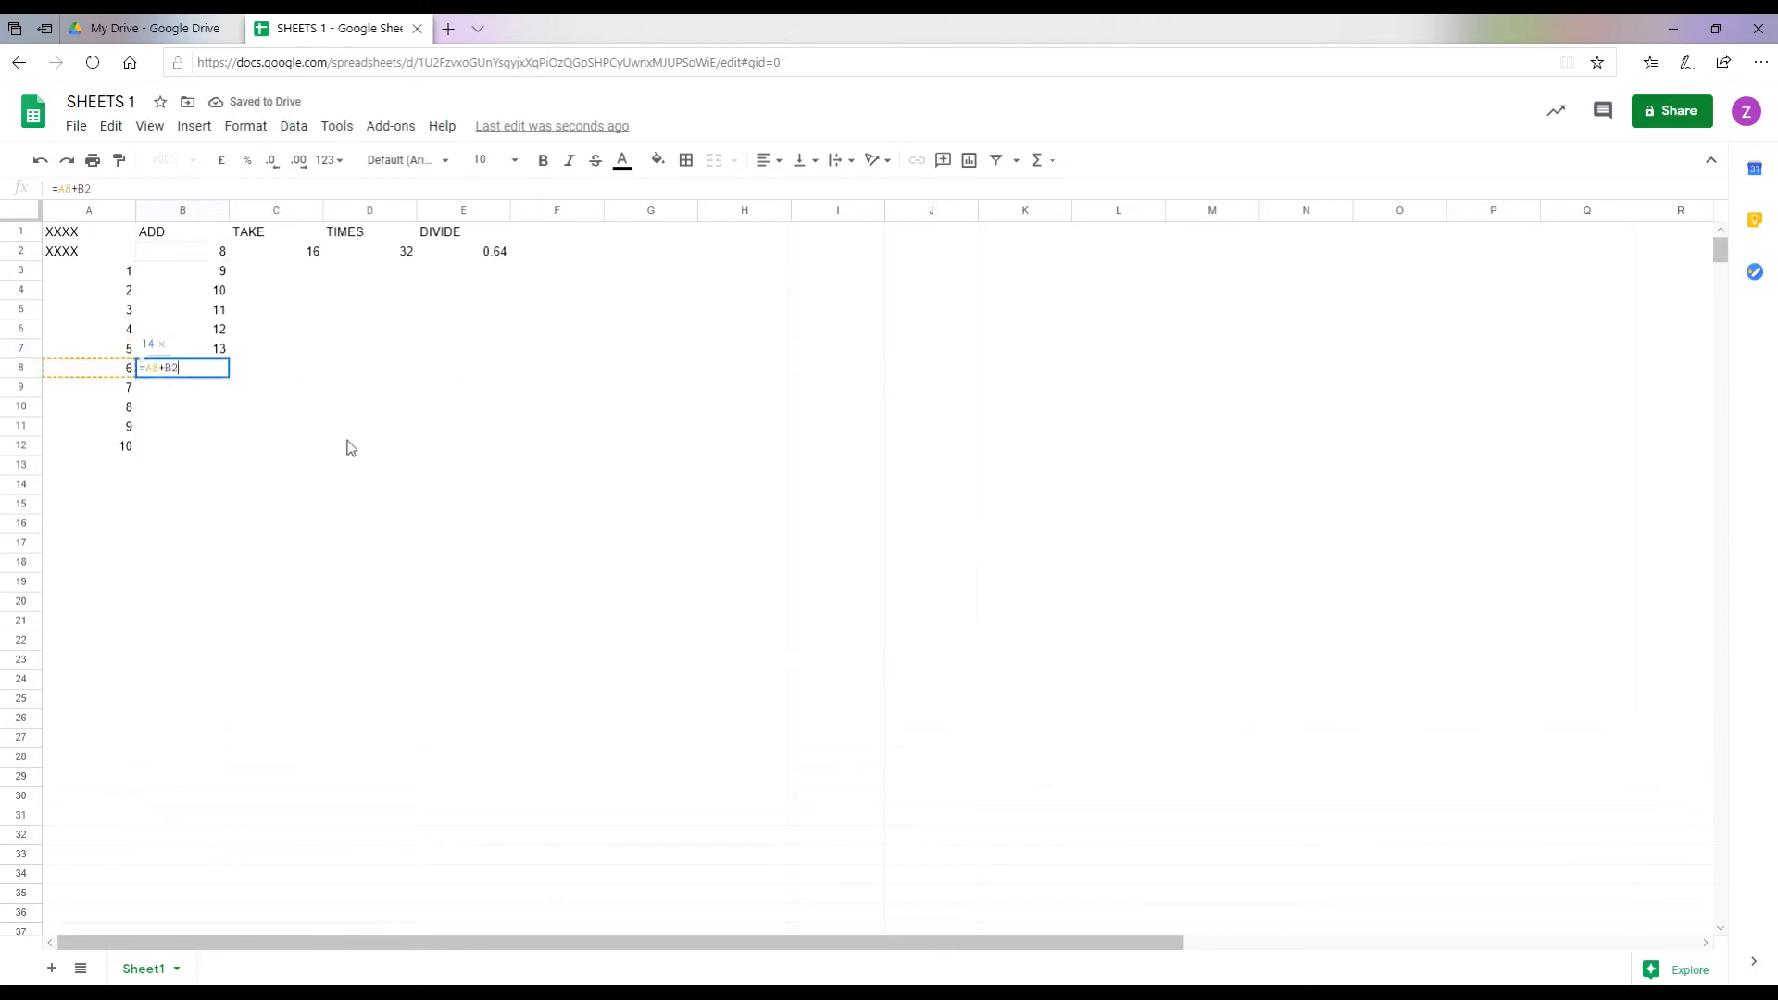
pyautogui.press('Return')
pyautogui.write('=A9')
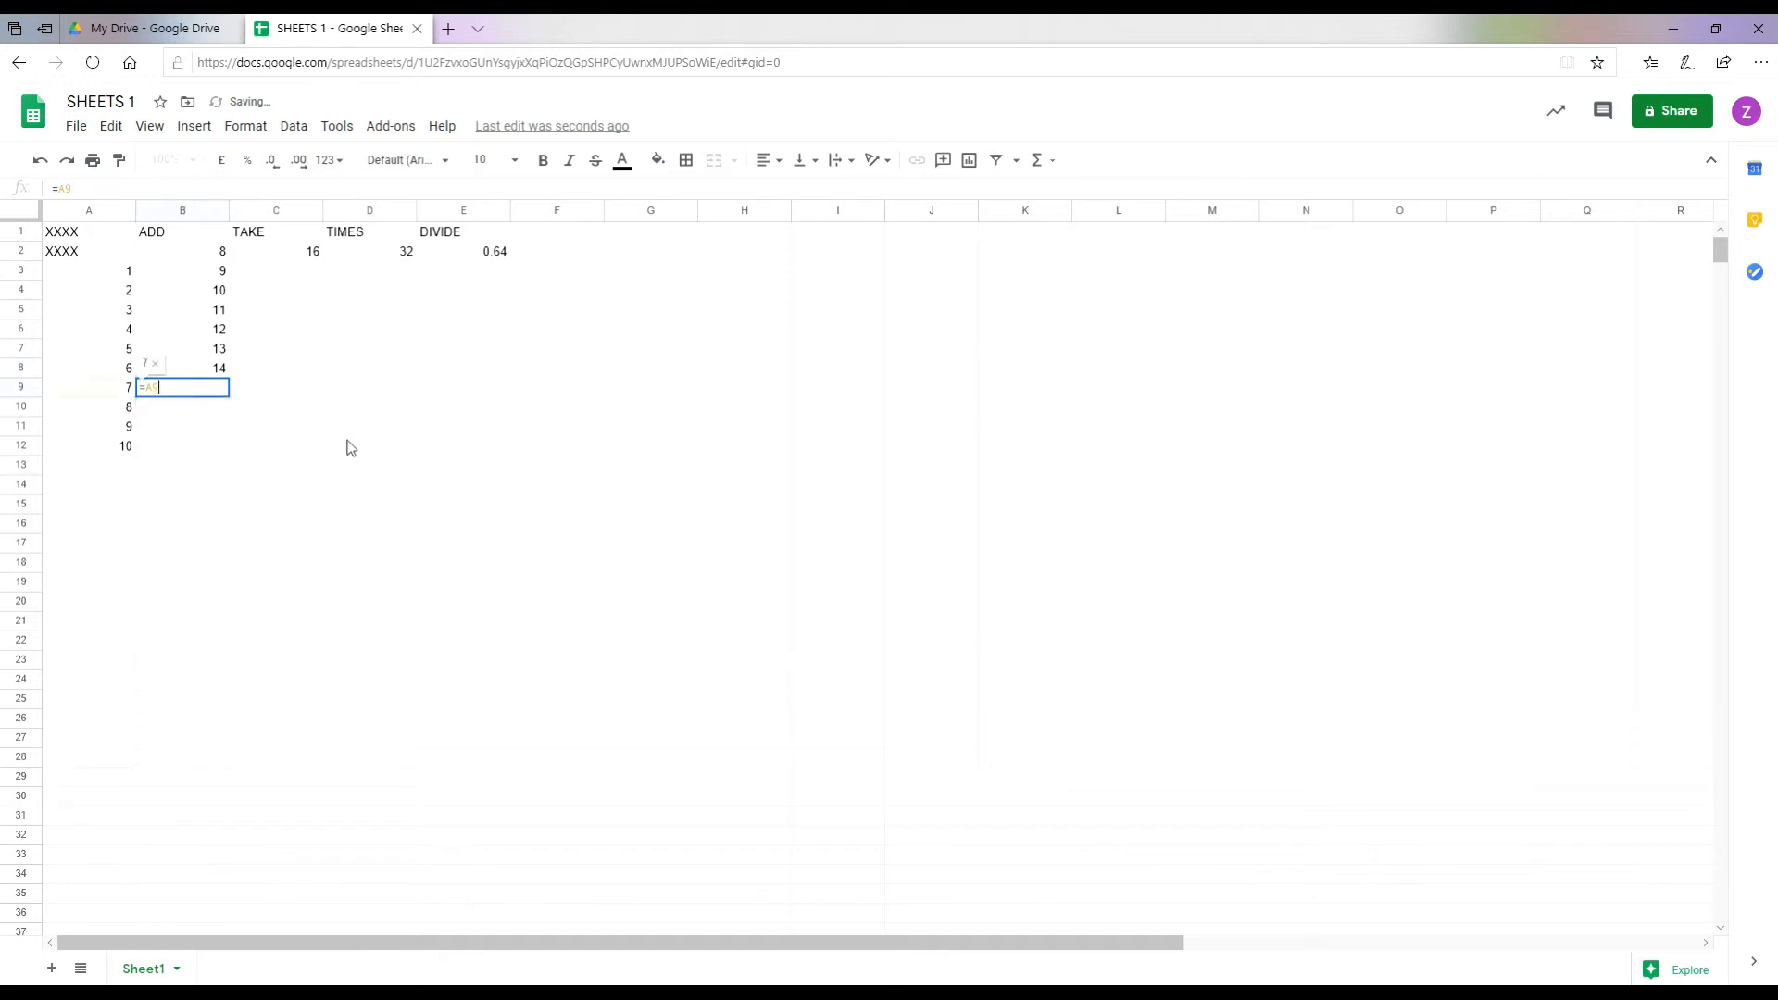
pyautogui.write('+B2')
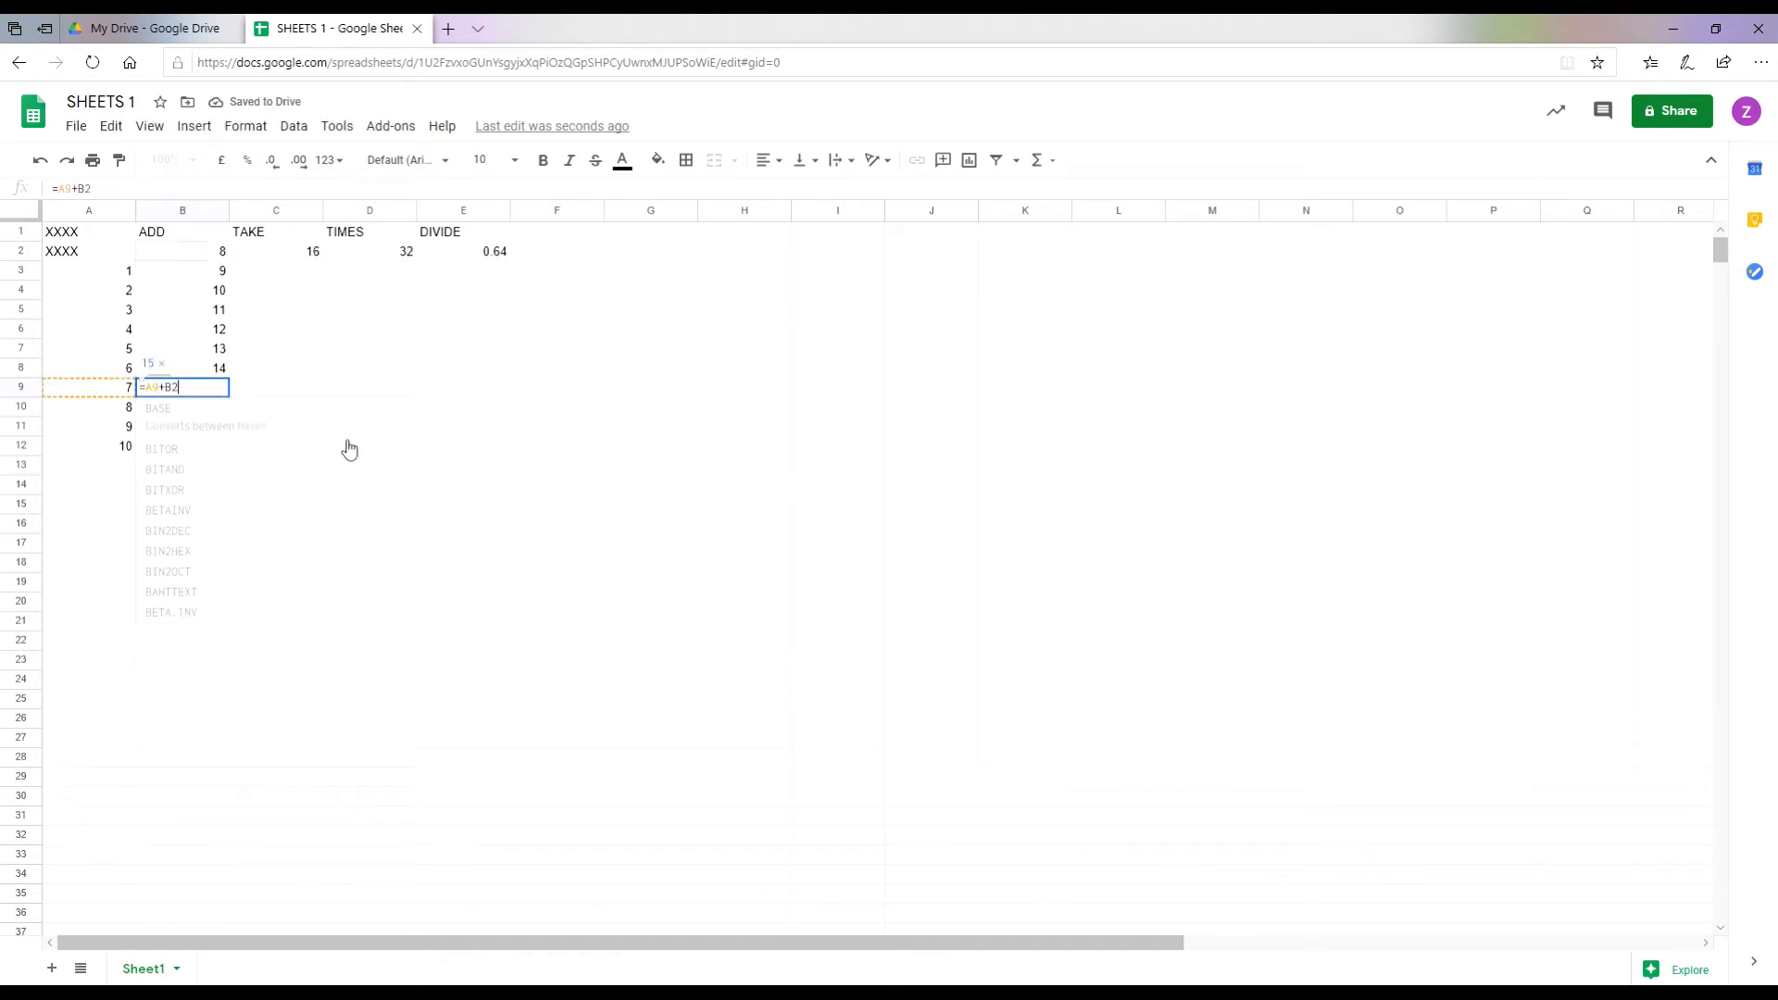
pyautogui.press('Return')
pyautogui.write('=A10+B2')
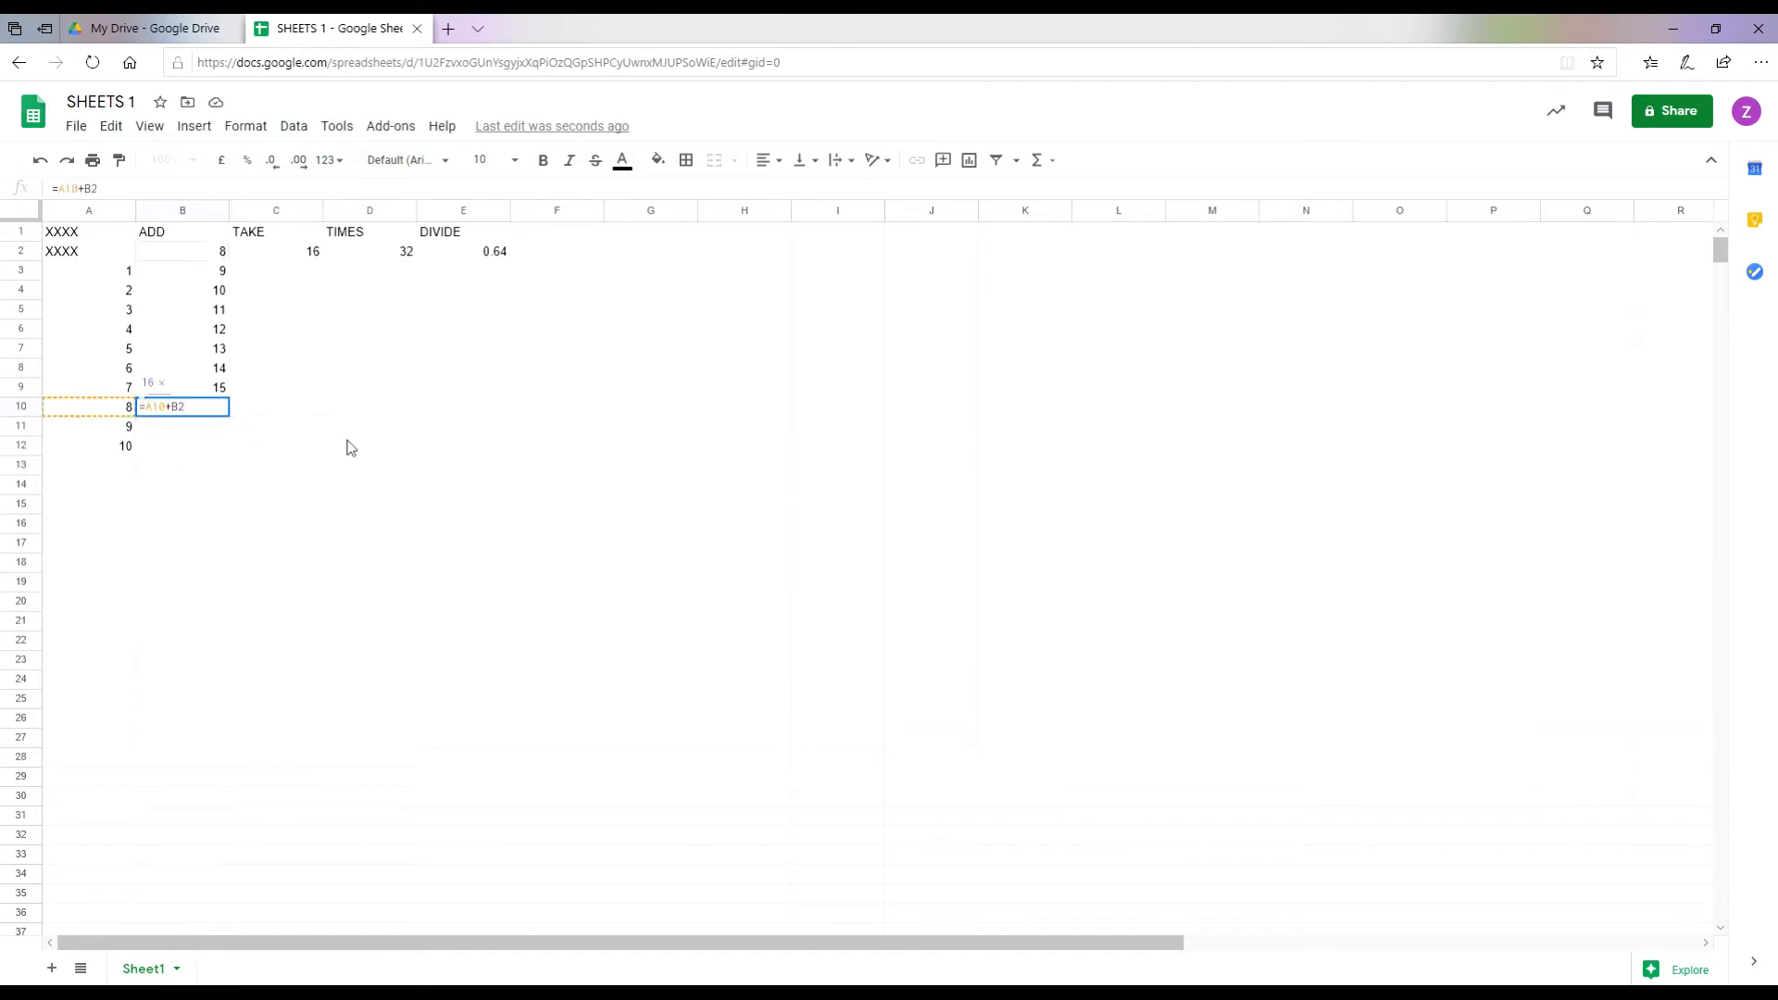
pyautogui.press('Return')
pyautogui.write('=A11+B2')
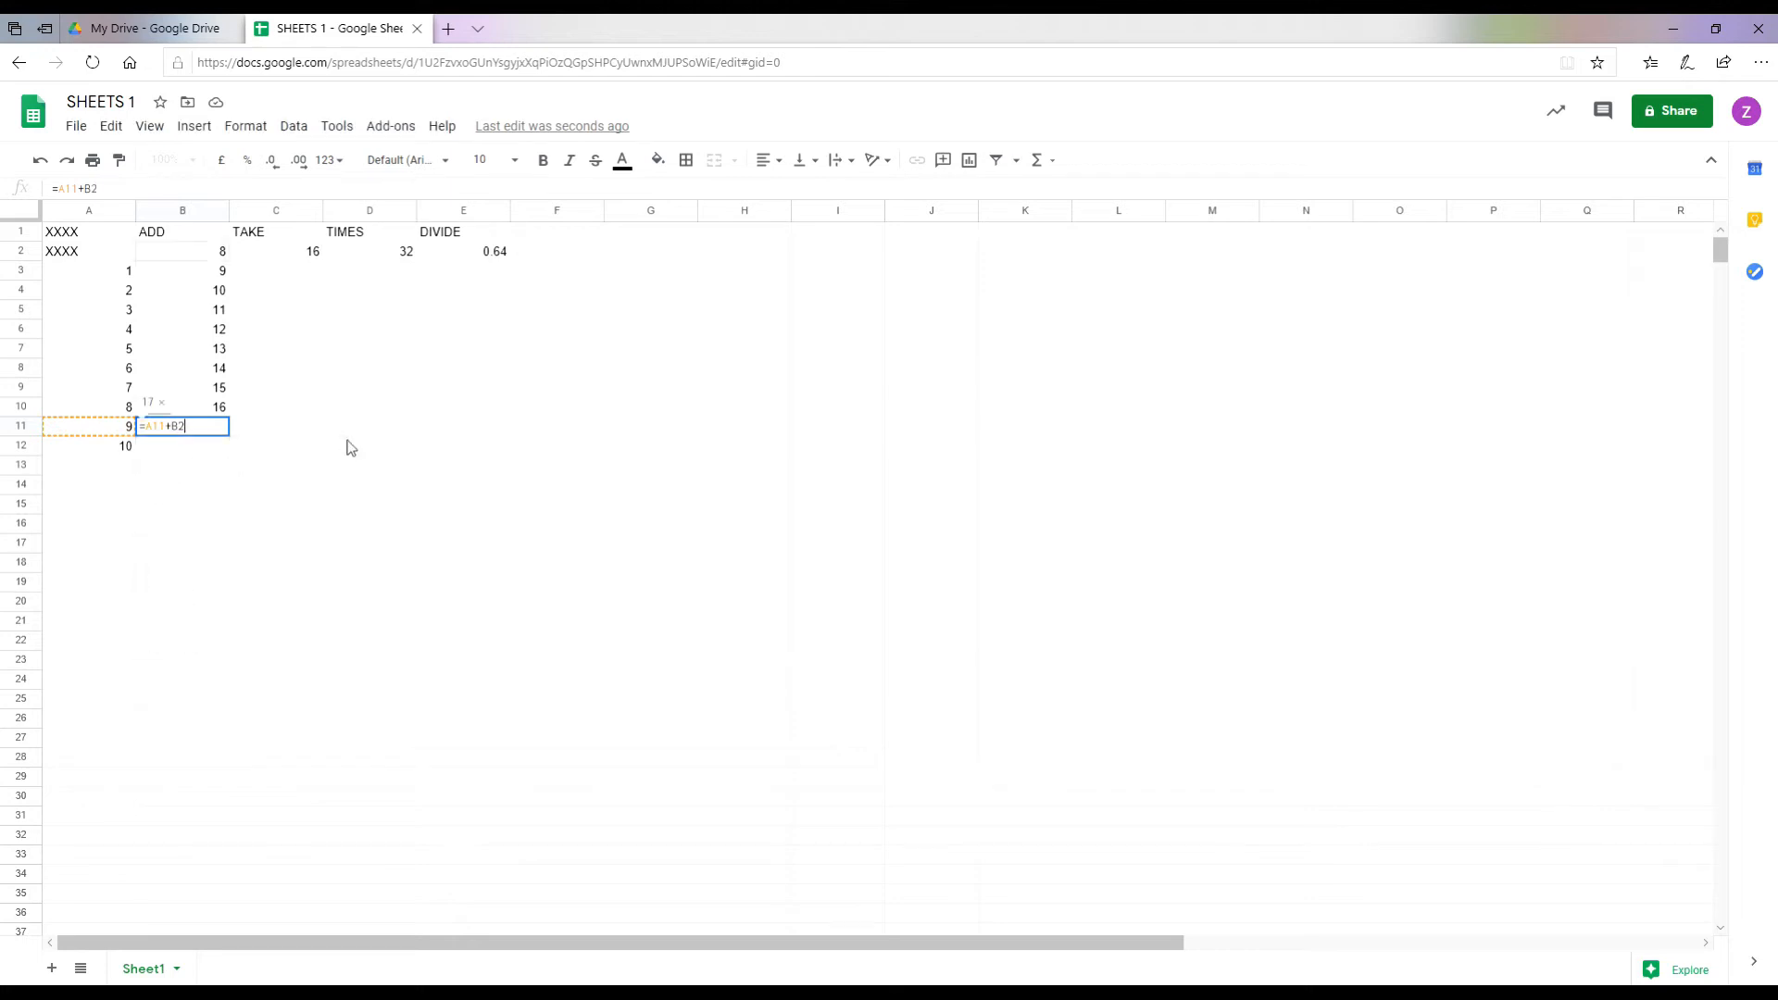
pyautogui.press('Return')
pyautogui.write('=A12+B2')
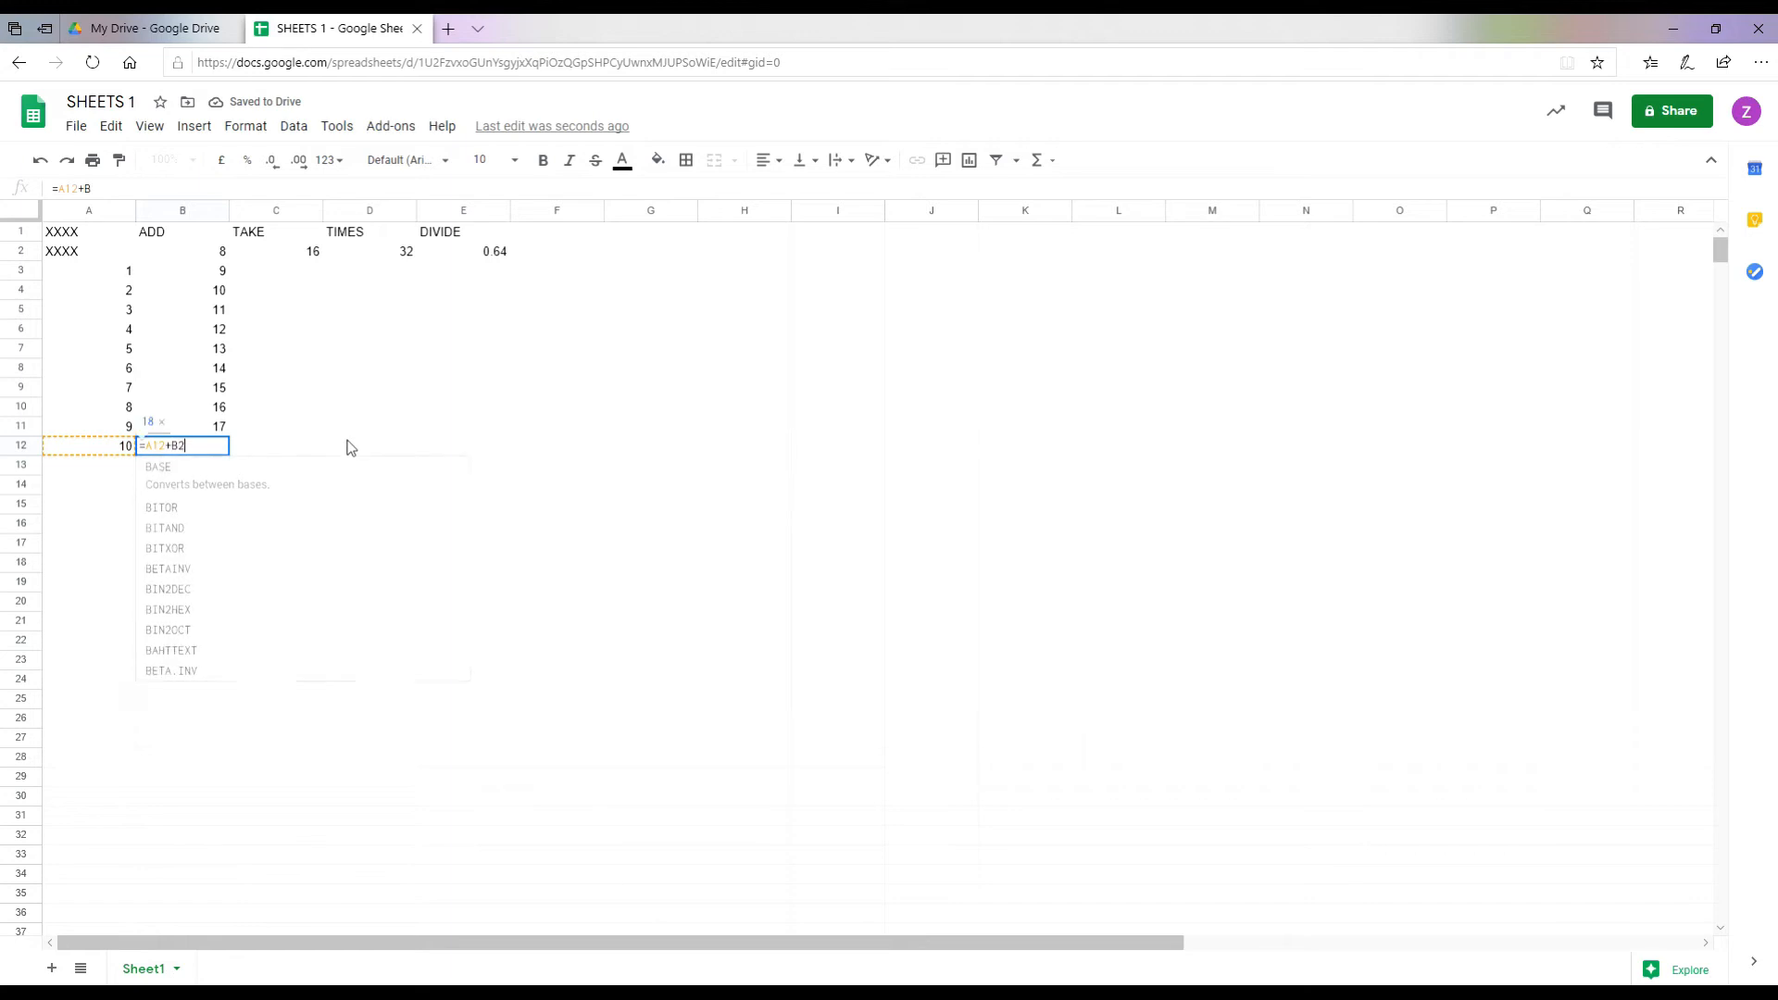
pyautogui.press('Return')
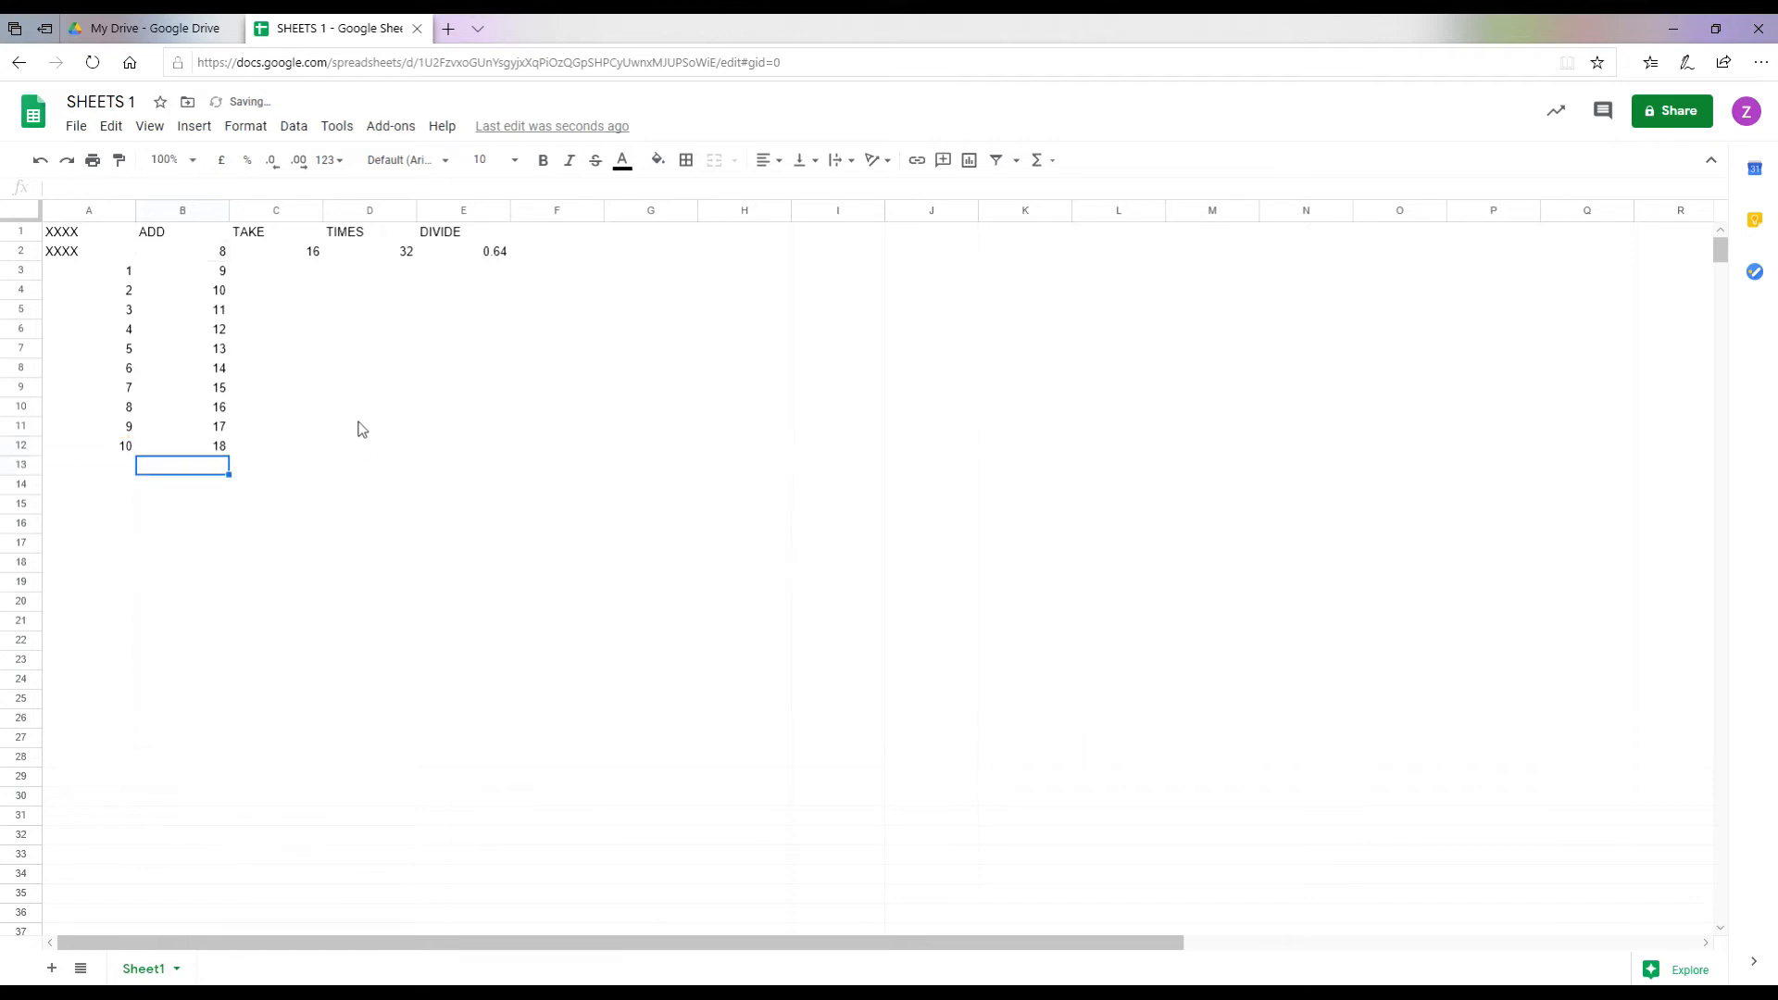
# Step: Check each ADD formula from B3 down to B12
pyautogui.click(202, 278)
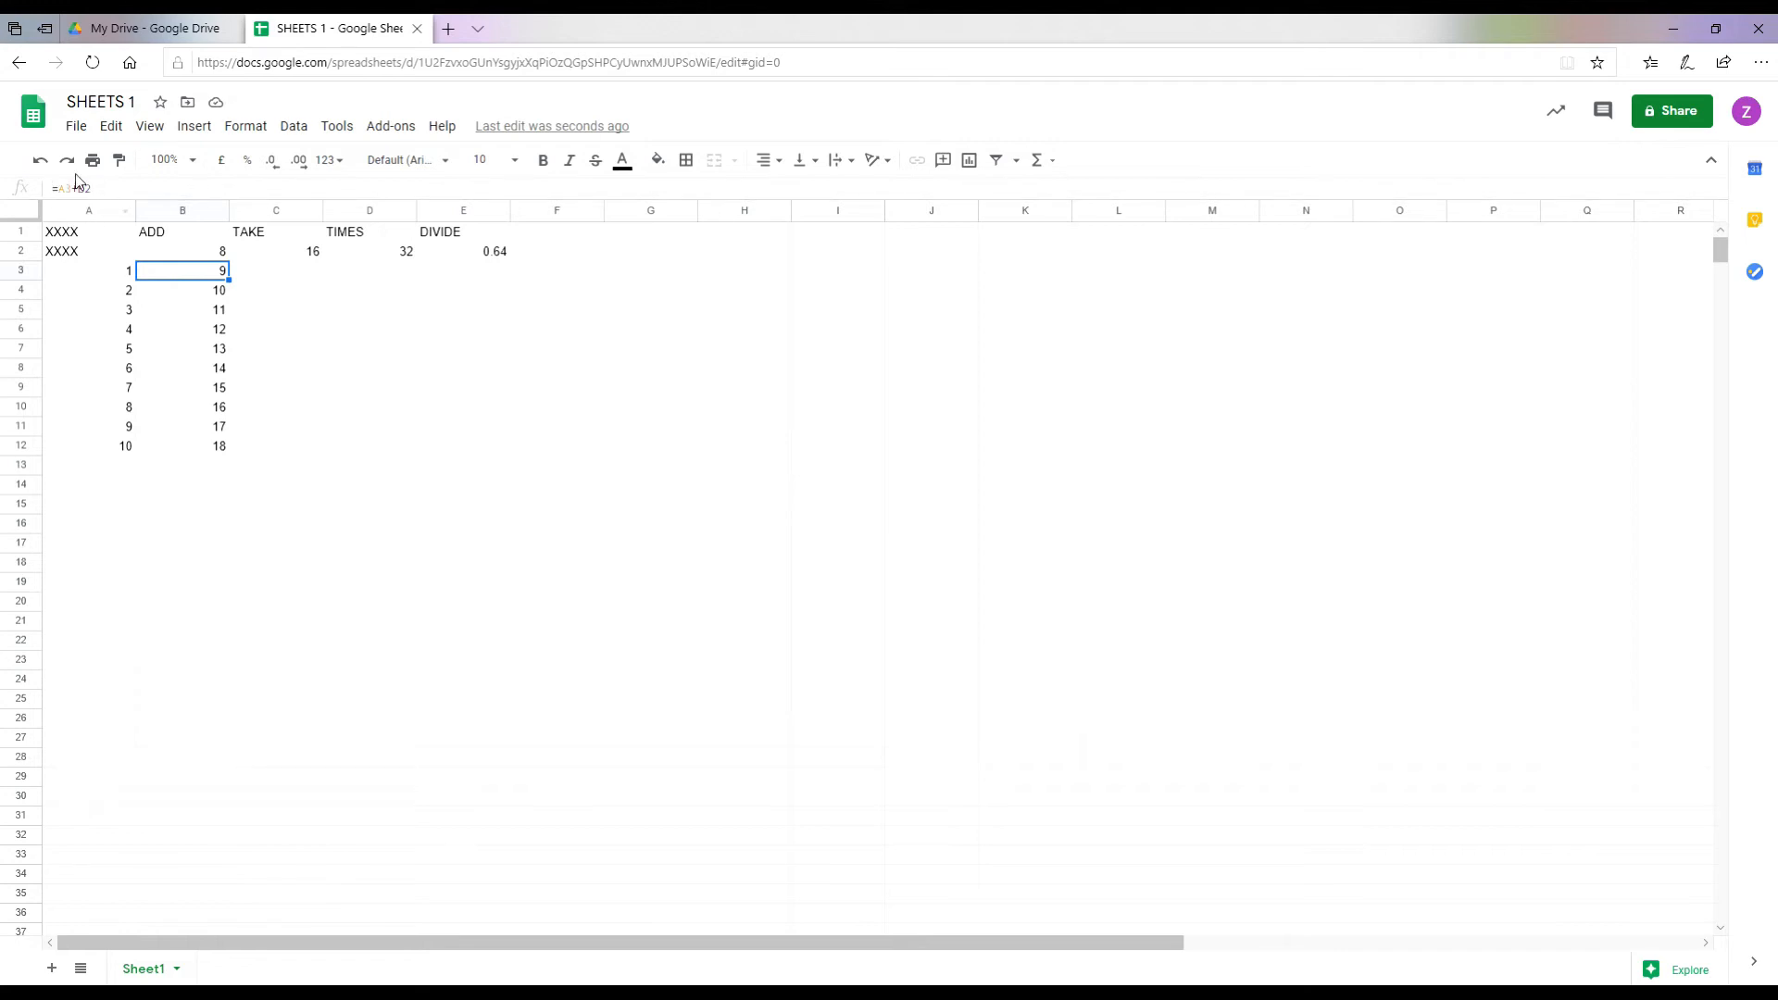
pyautogui.click(213, 292)
pyautogui.click(212, 318)
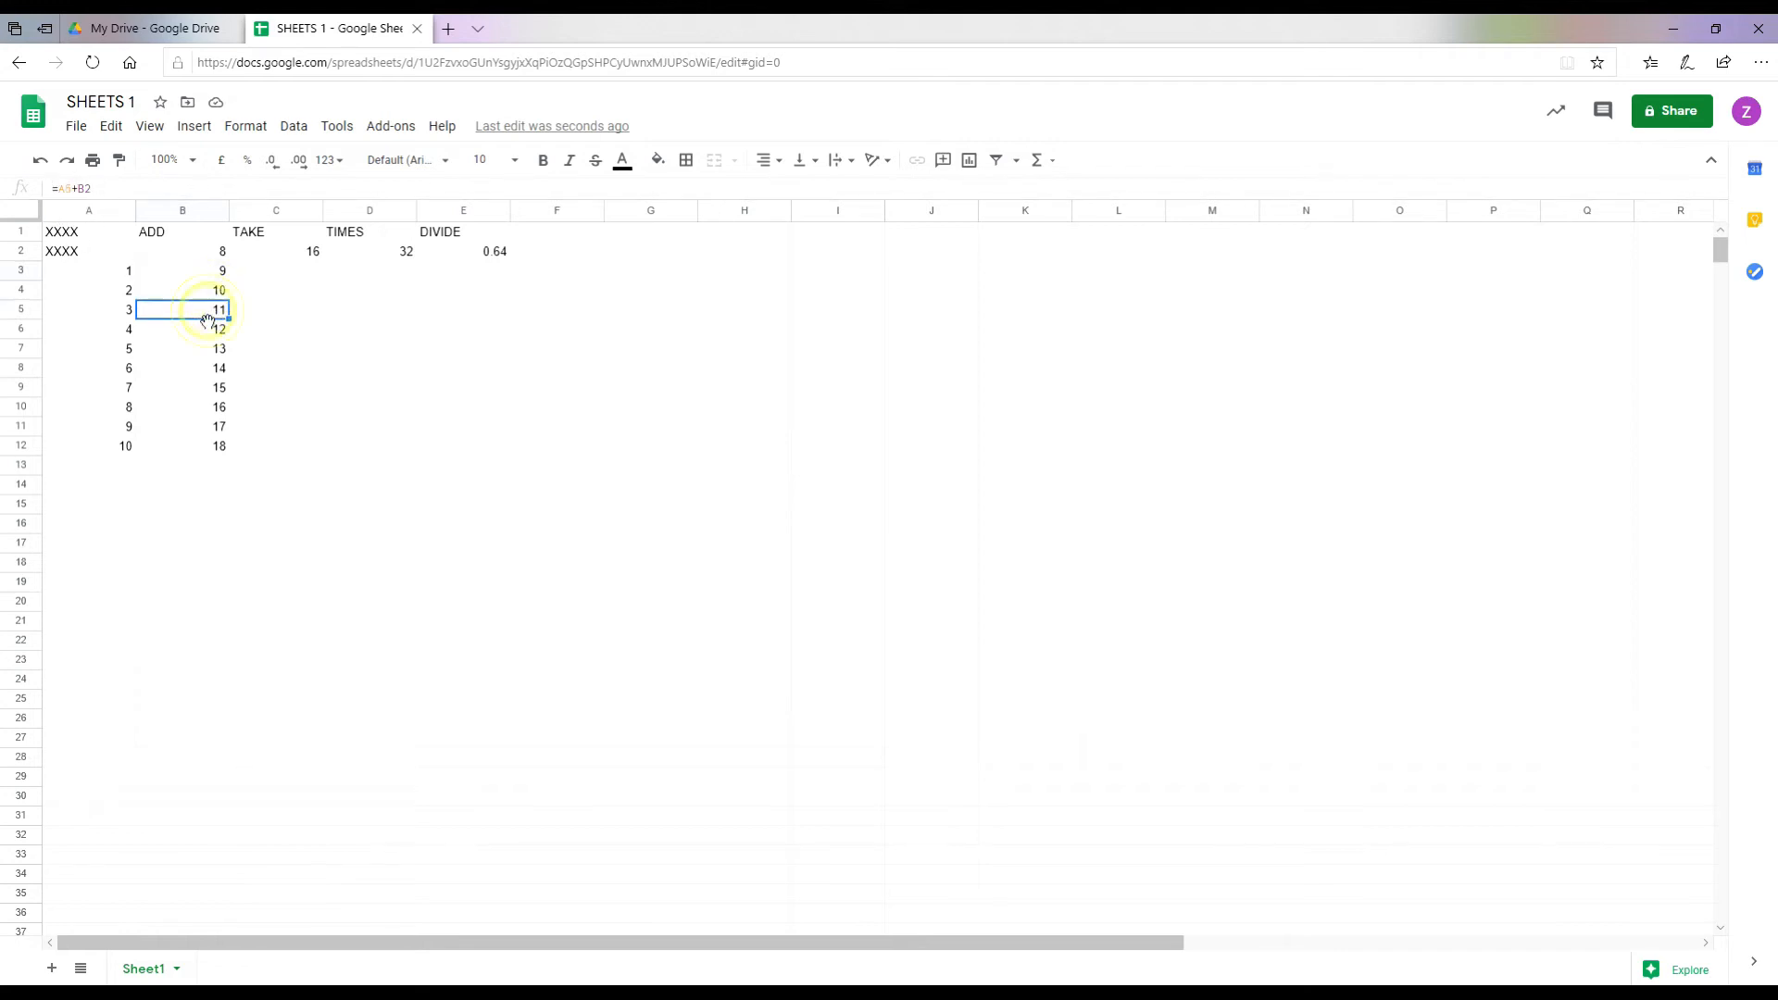
pyautogui.click(211, 330)
pyautogui.click(211, 350)
pyautogui.click(211, 369)
pyautogui.click(212, 387)
pyautogui.click(212, 407)
pyautogui.click(205, 425)
pyautogui.click(211, 446)
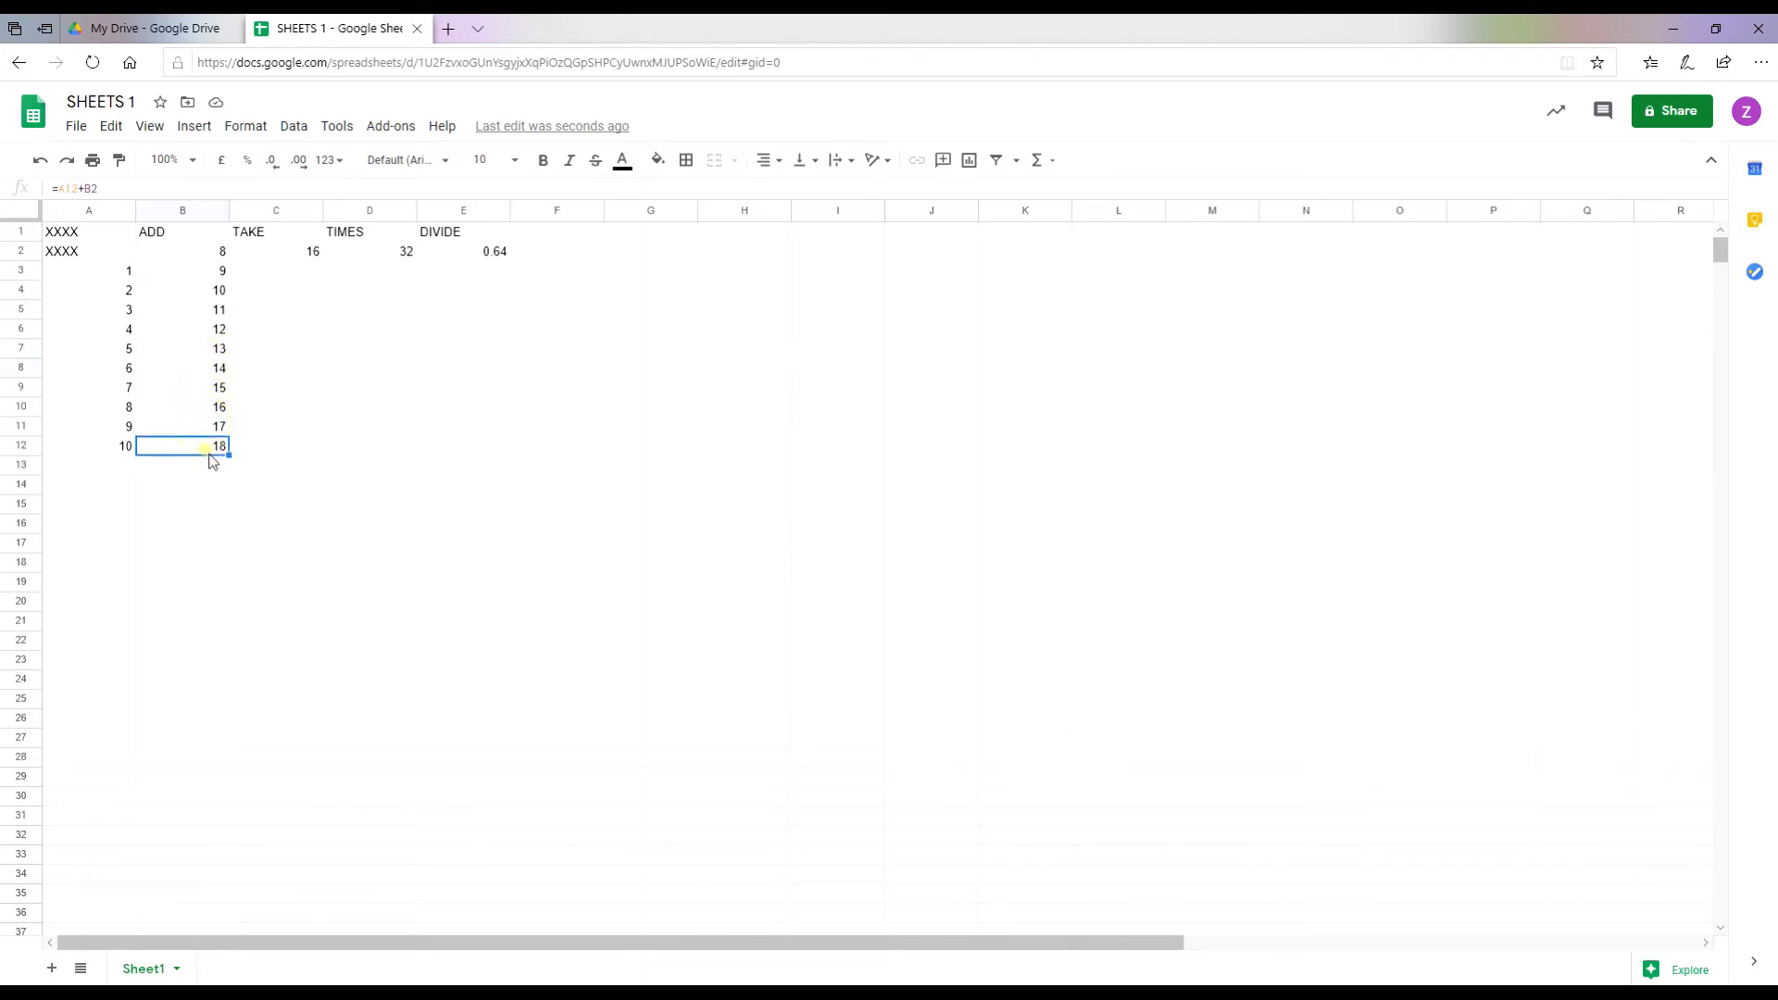
pyautogui.click(180, 471)
# Step: Enter TAKE formulas =A3-C2, =A4-C2 and =A5-C2 in C3 to C5
pyautogui.click(283, 271)
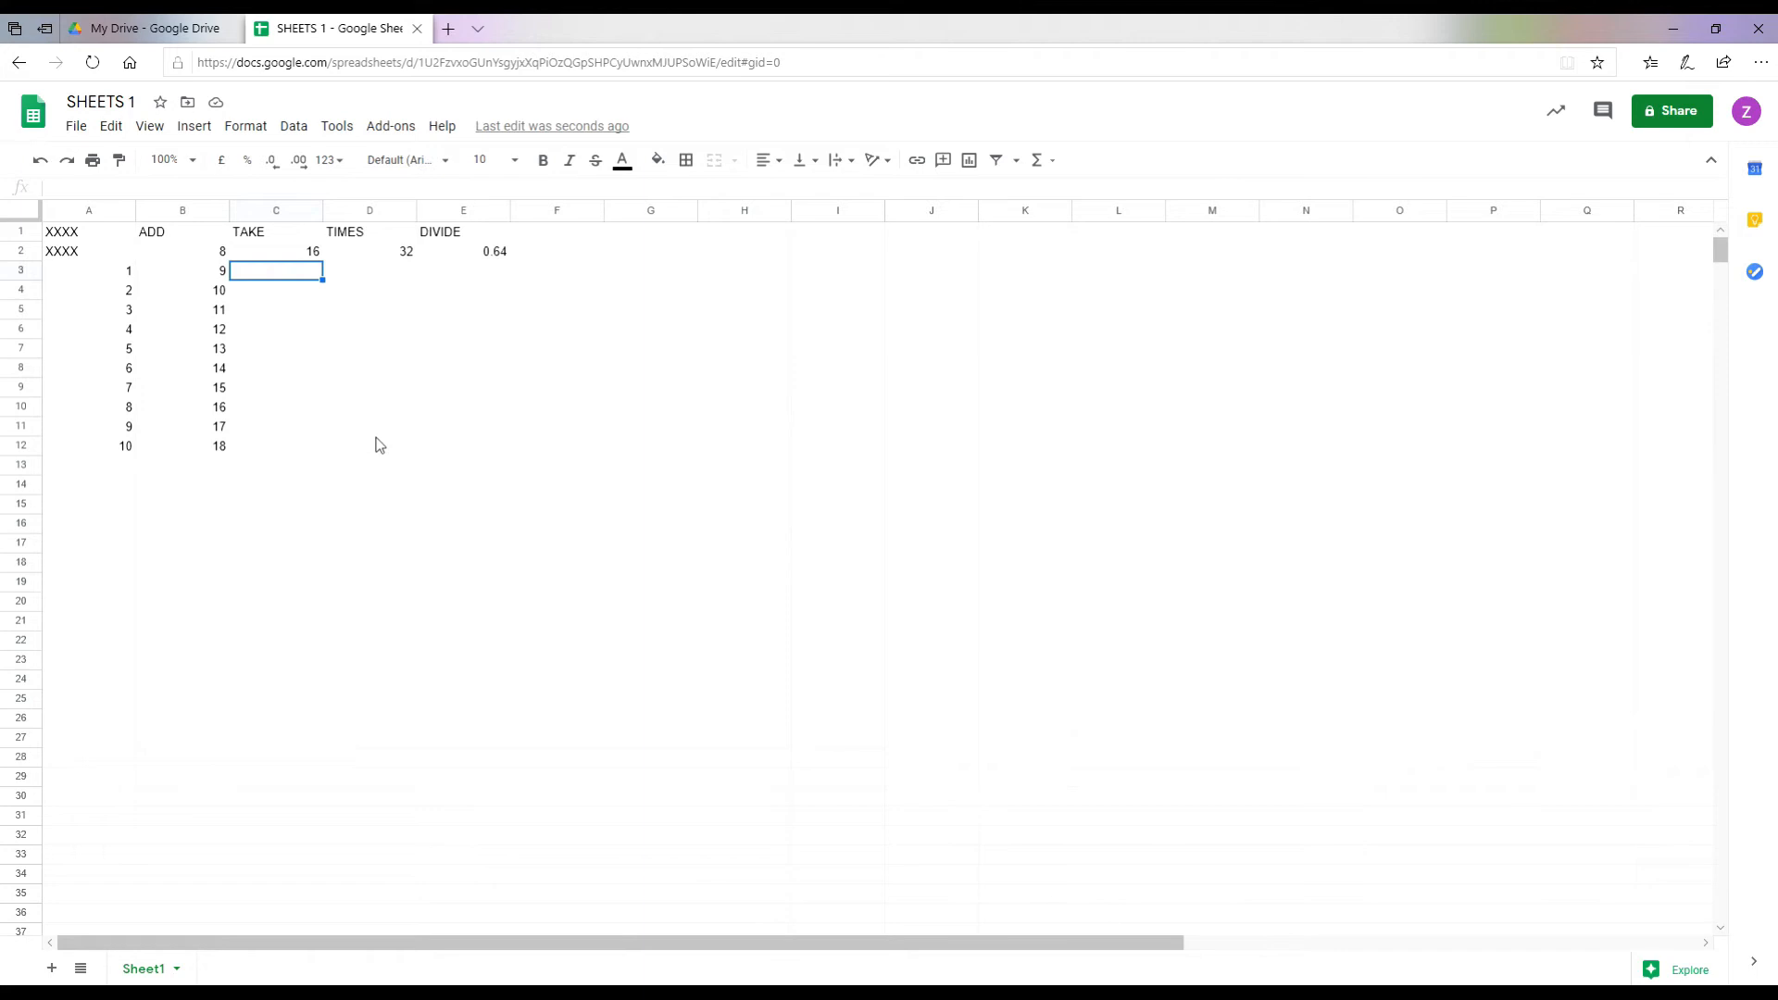
pyautogui.write('=')
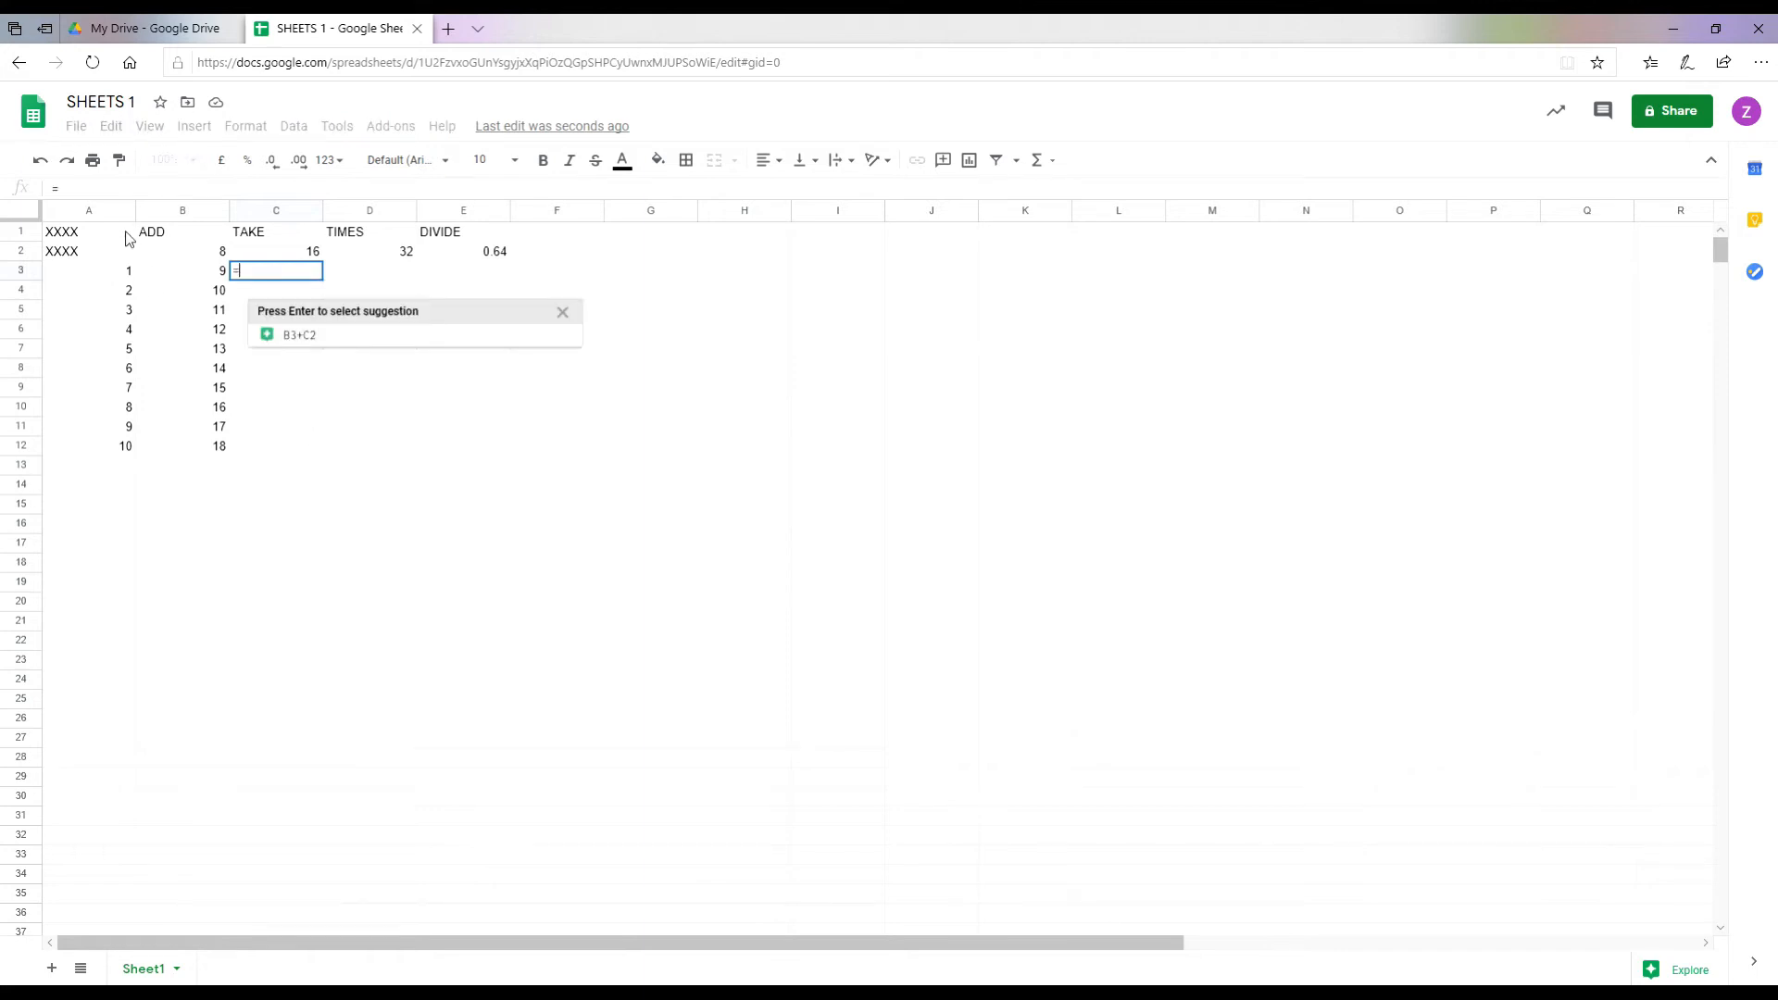
pyautogui.write('A')
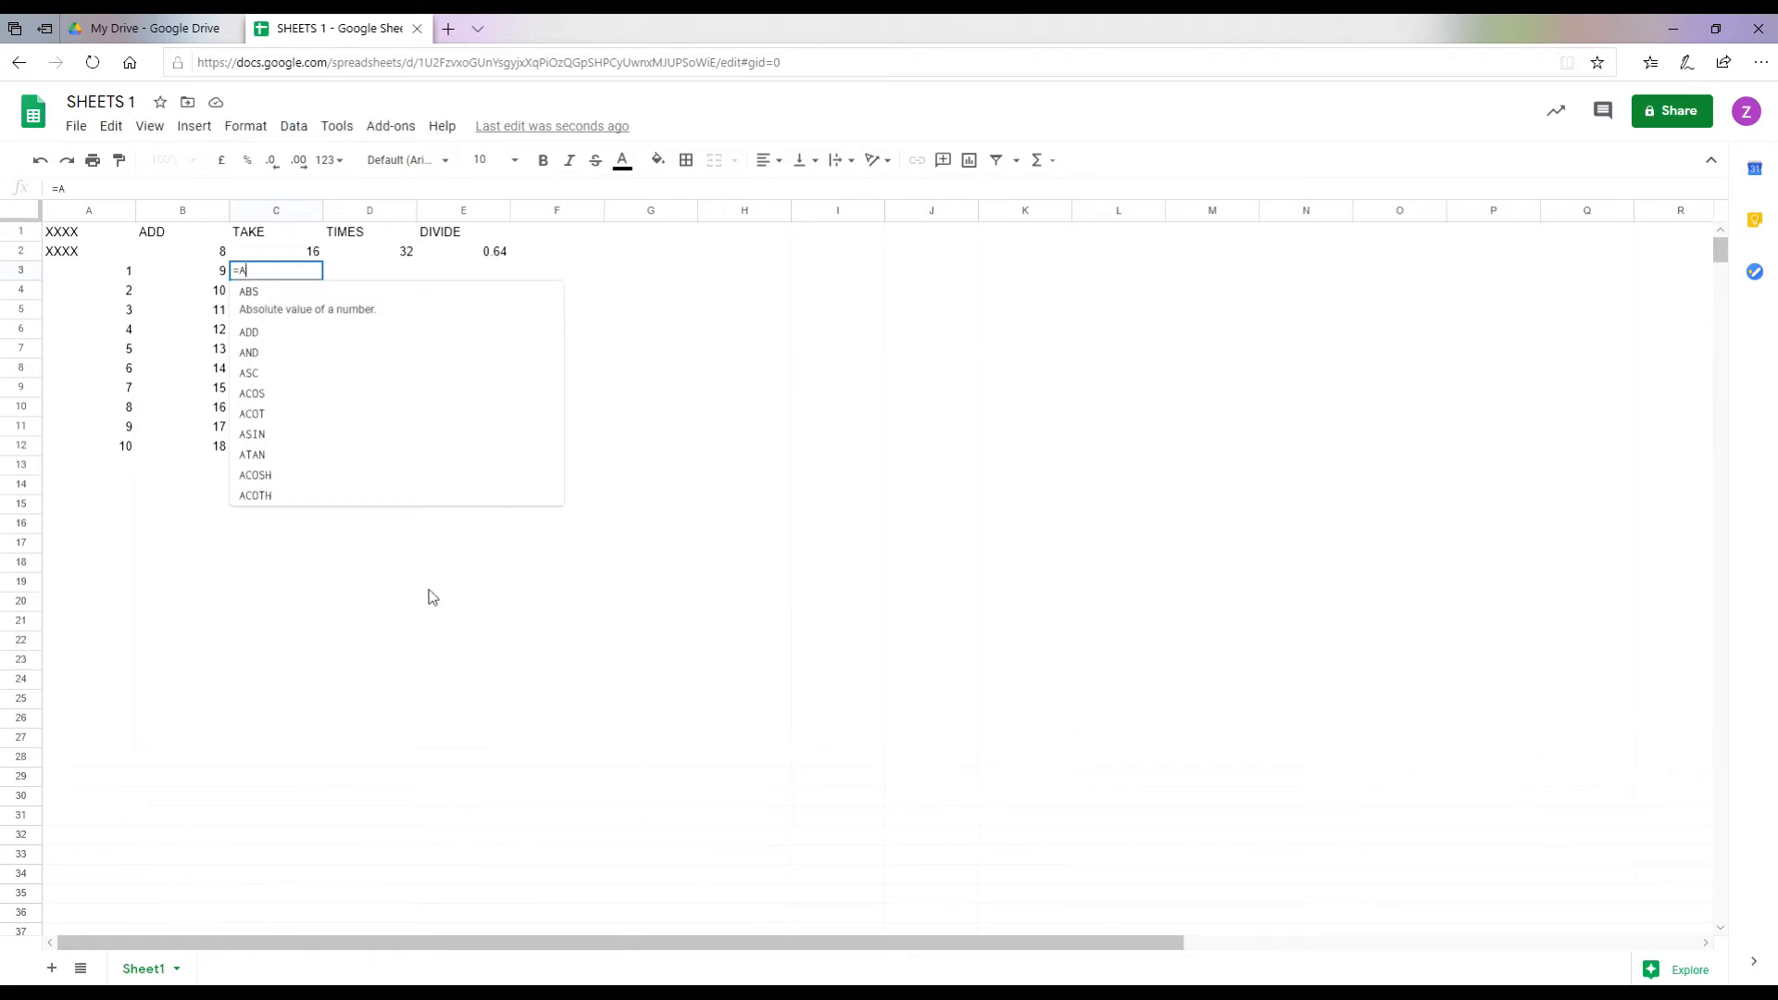
pyautogui.write('3-')
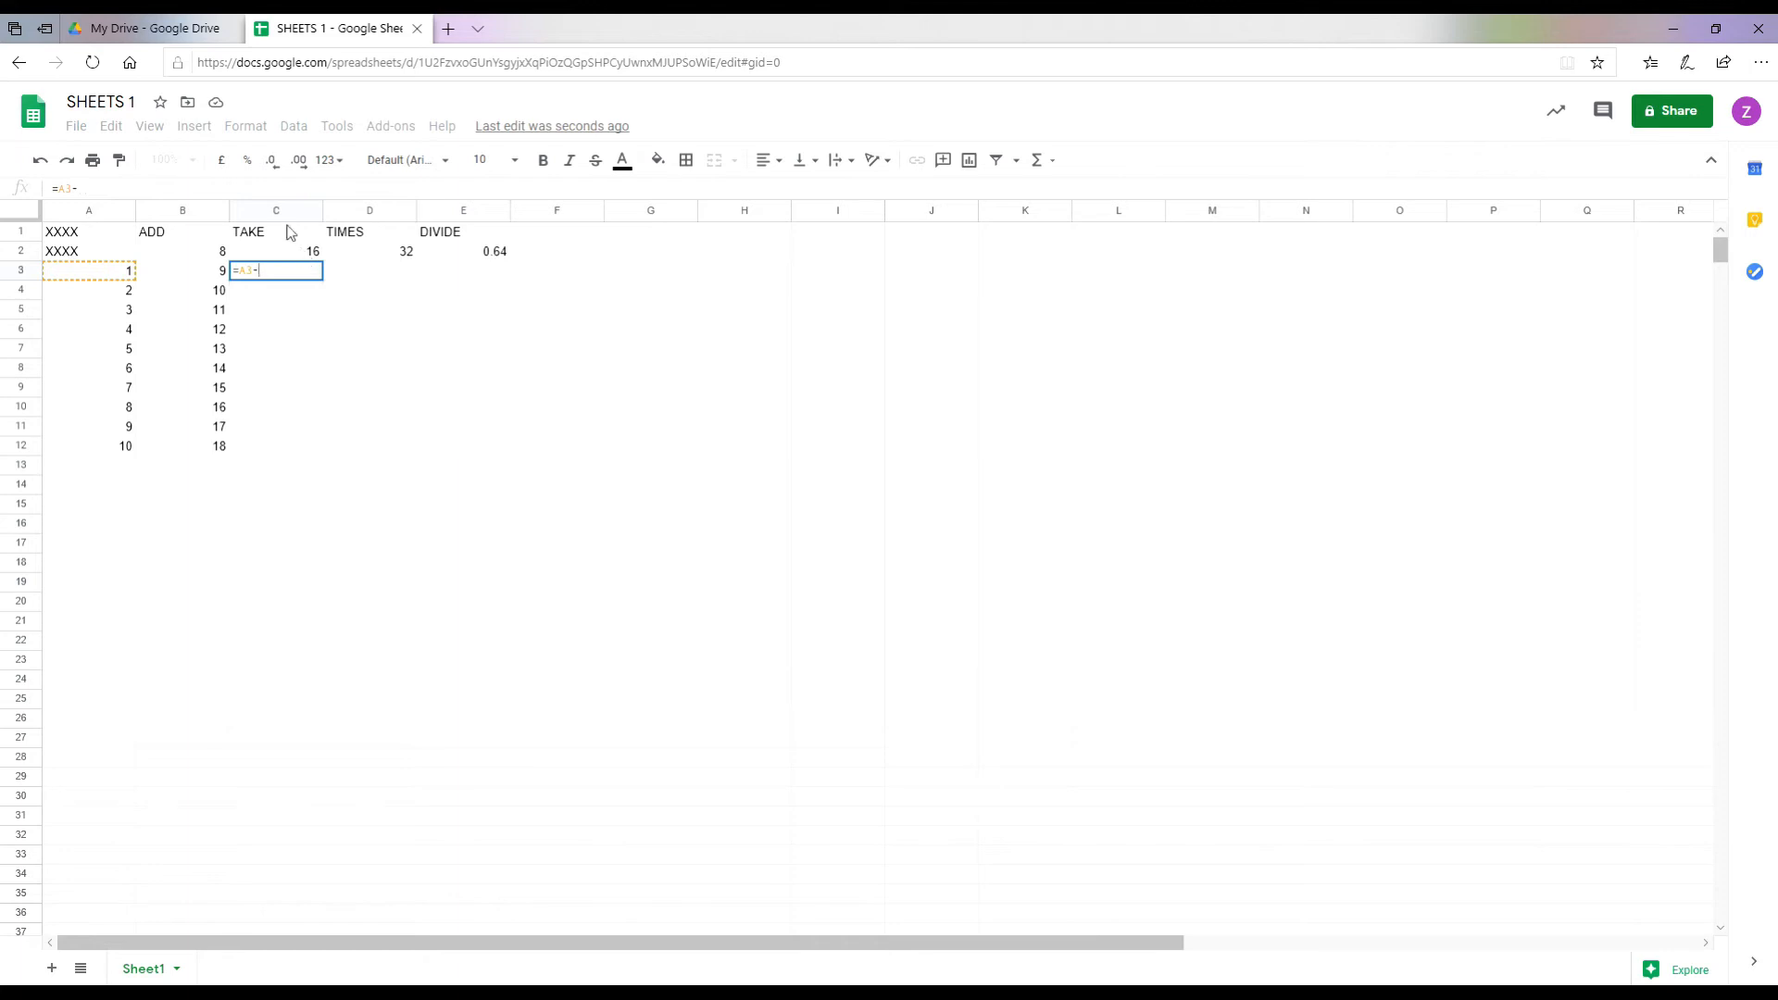
pyautogui.write('C2')
pyautogui.press('Return')
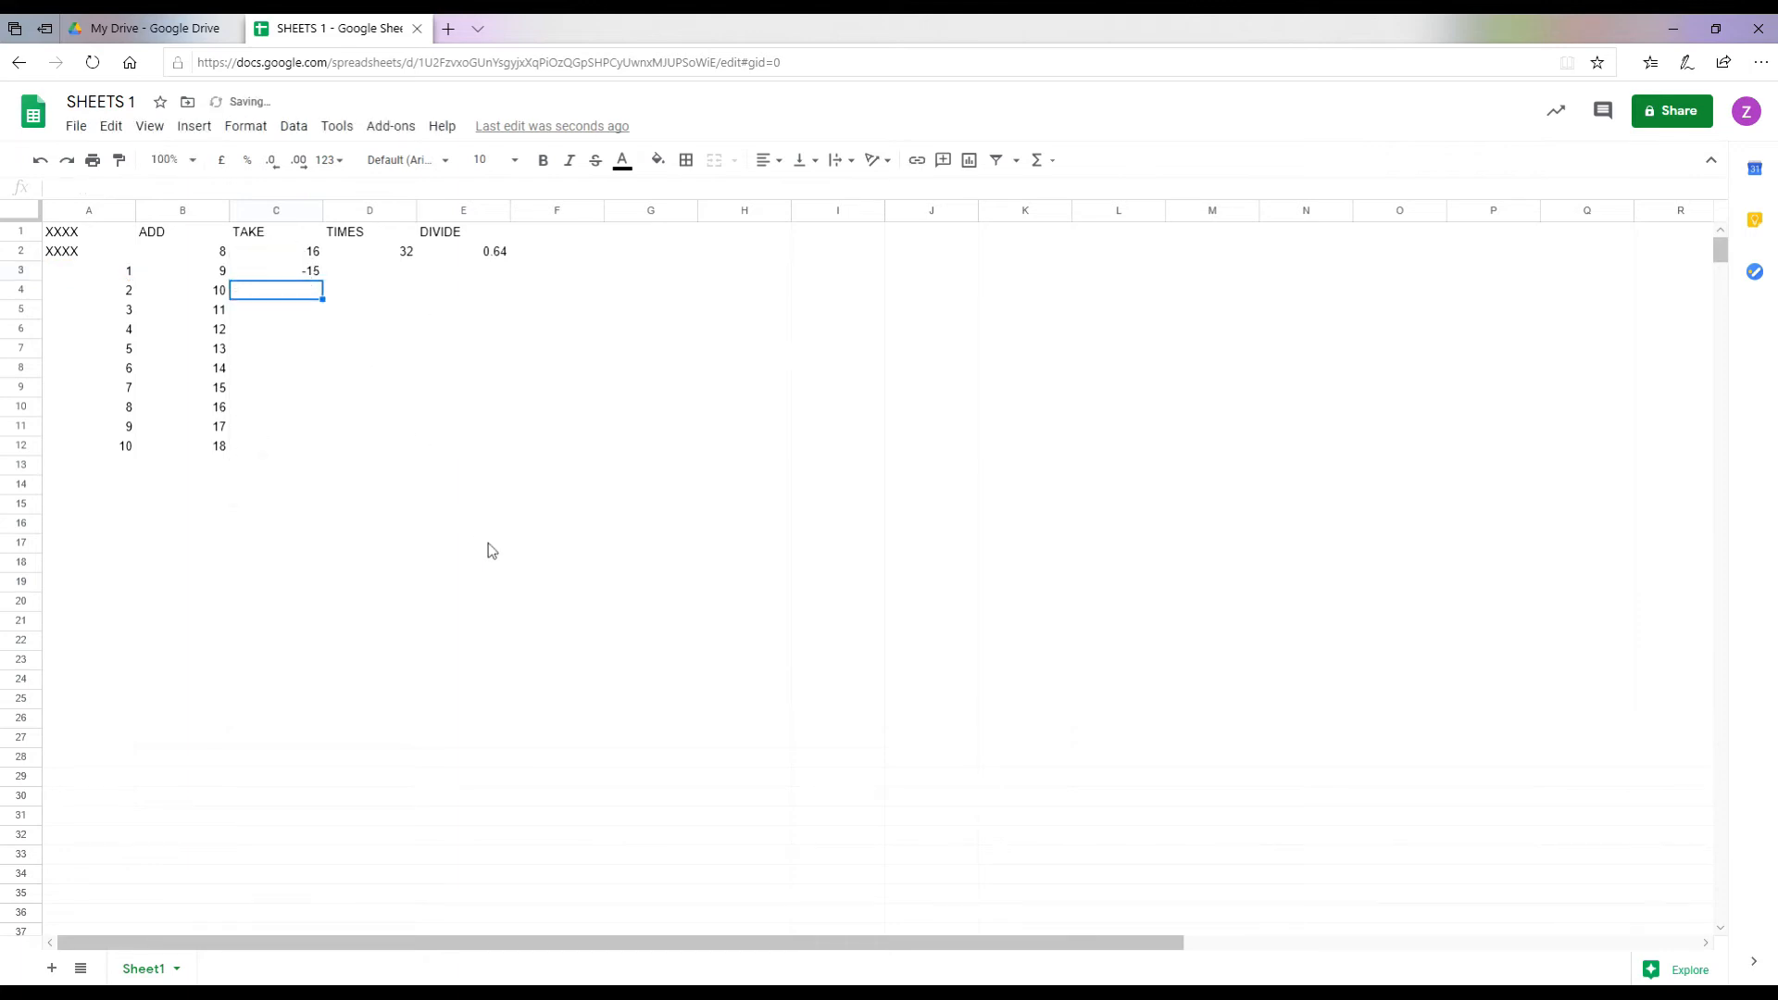
pyautogui.write('=A')
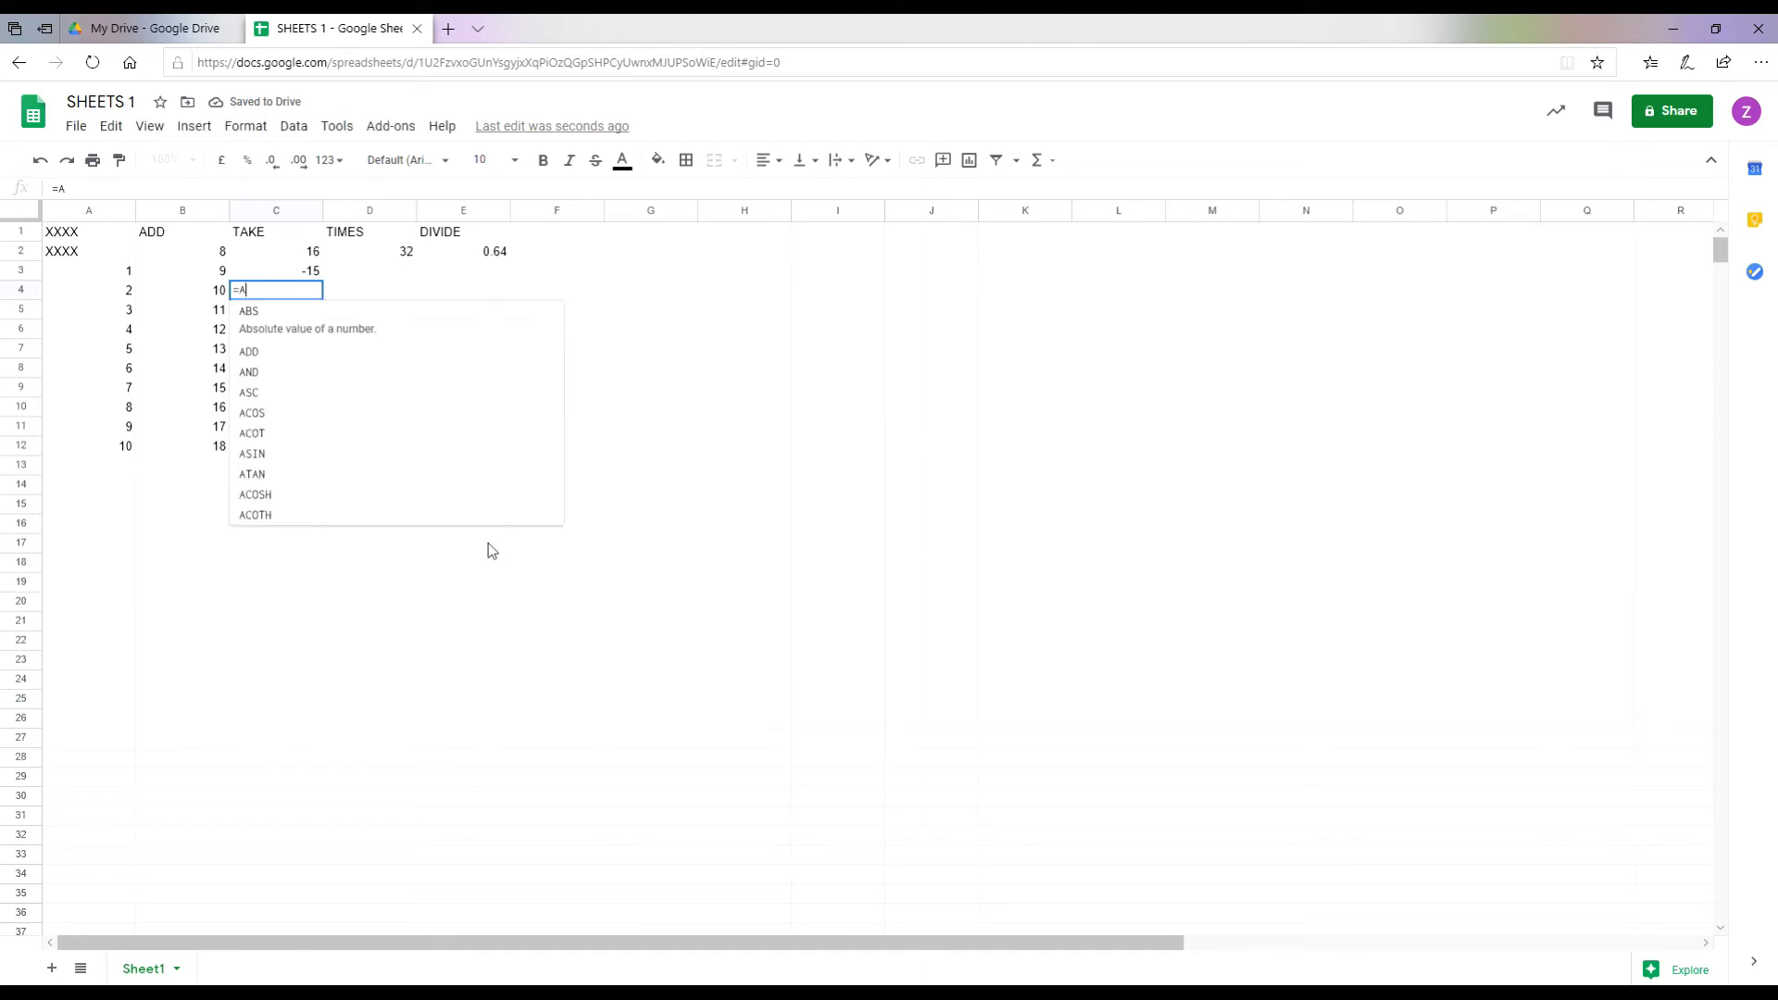
pyautogui.write('4-C2')
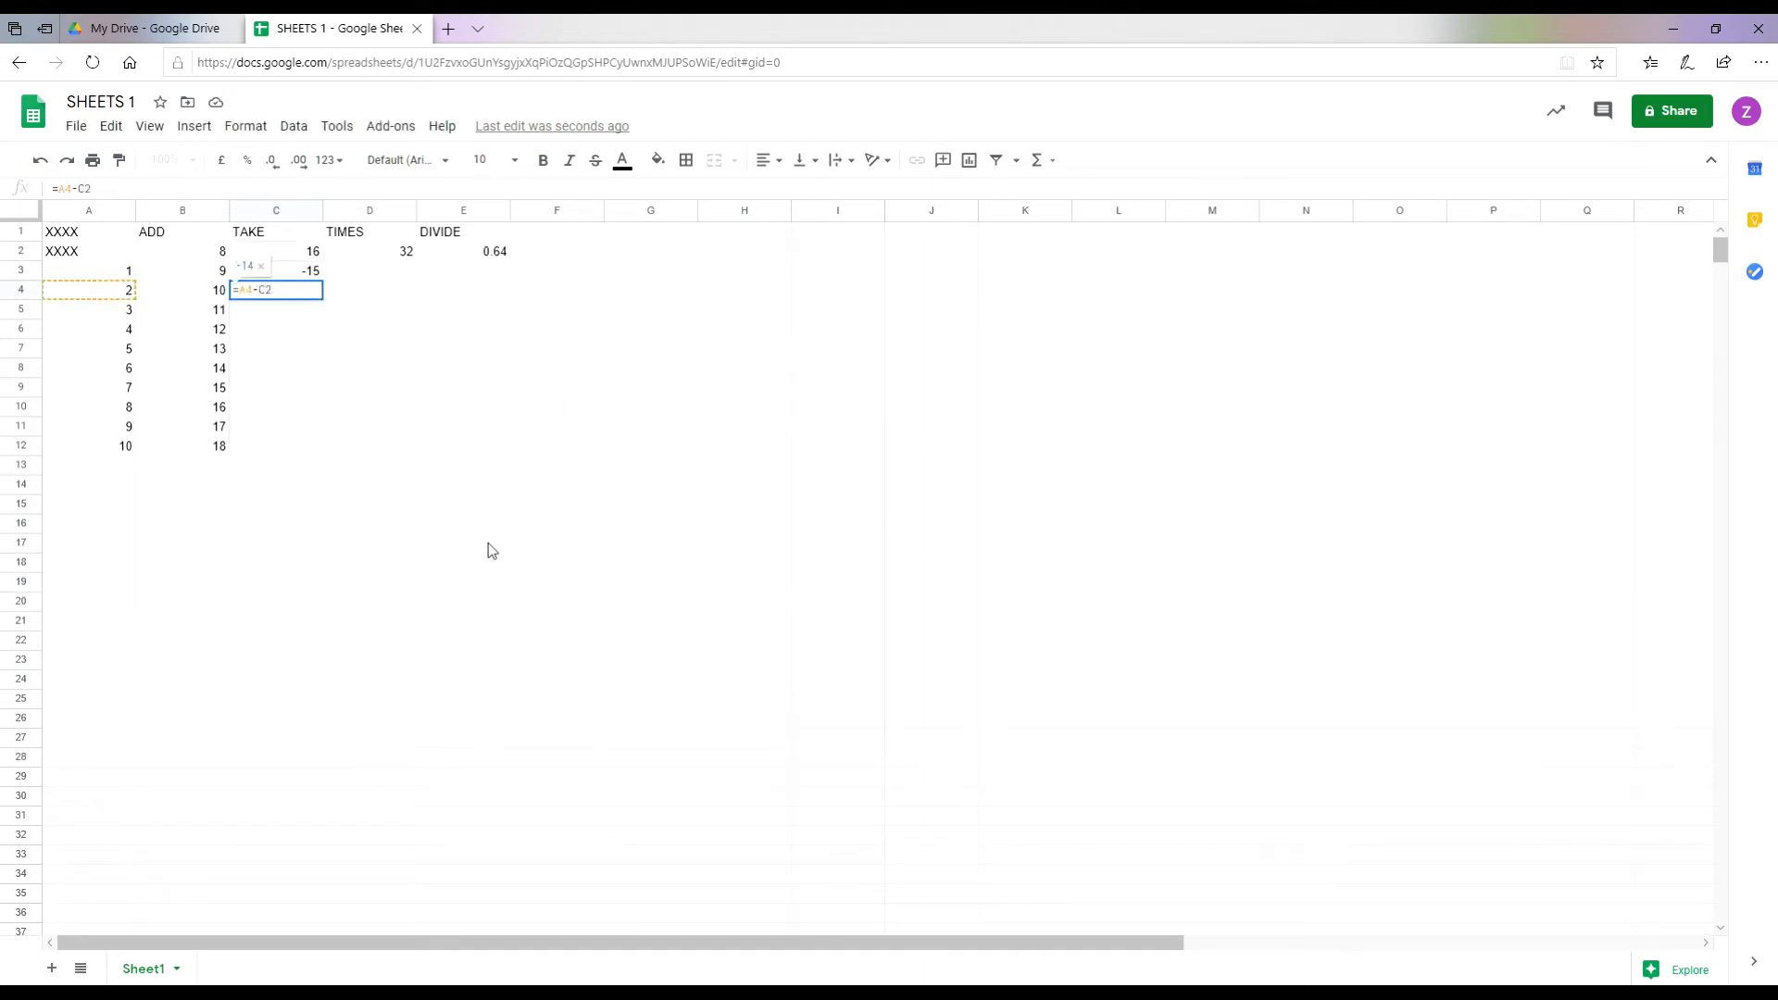
pyautogui.press('Return')
pyautogui.write('=A5-')
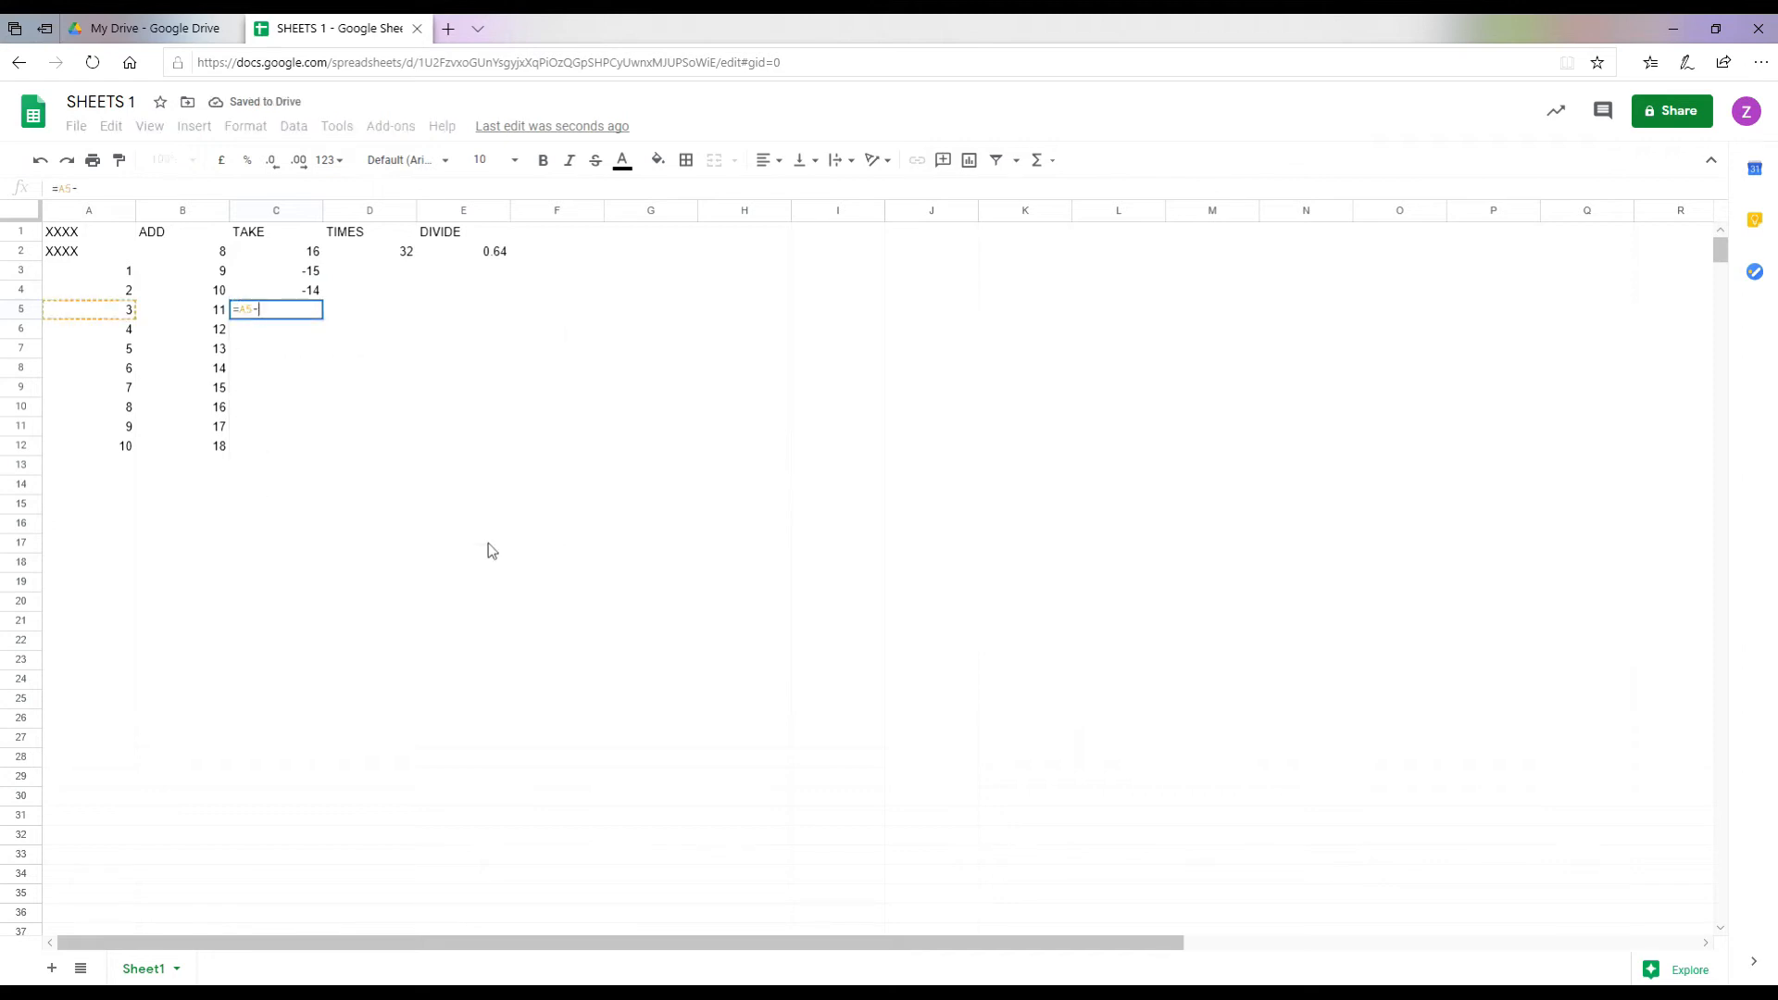
pyautogui.write('C2')
pyautogui.press('Return')
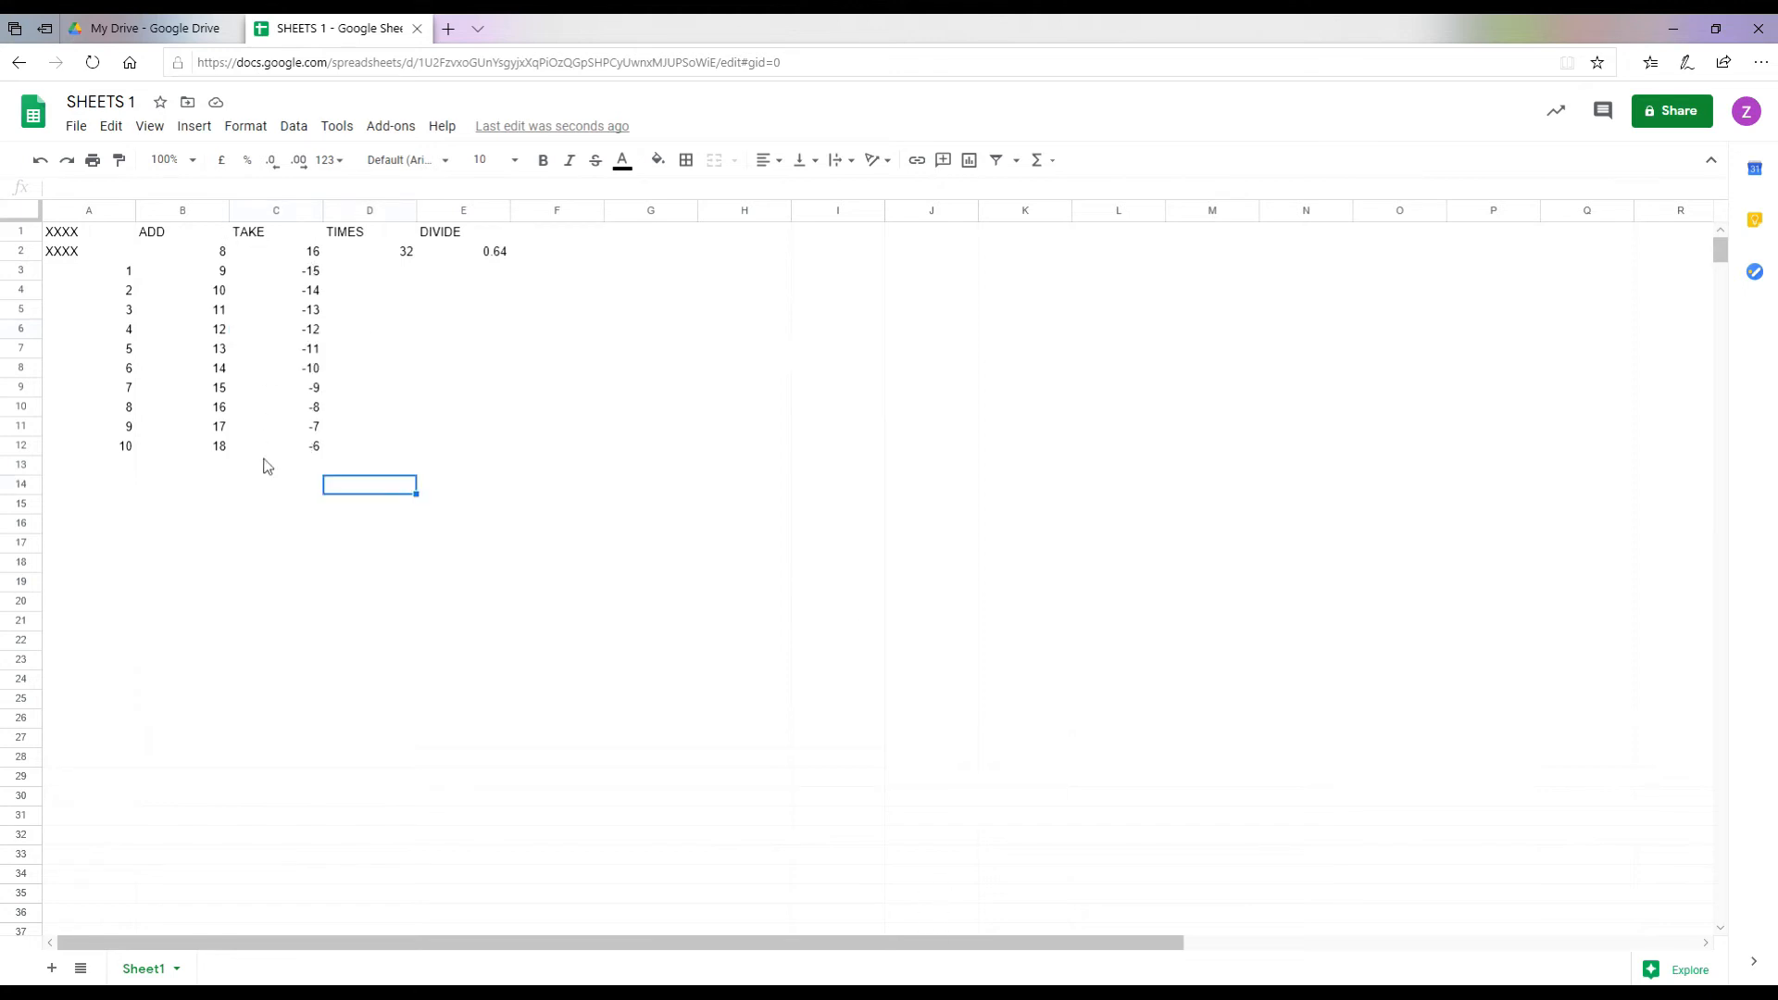
pyautogui.click(392, 273)
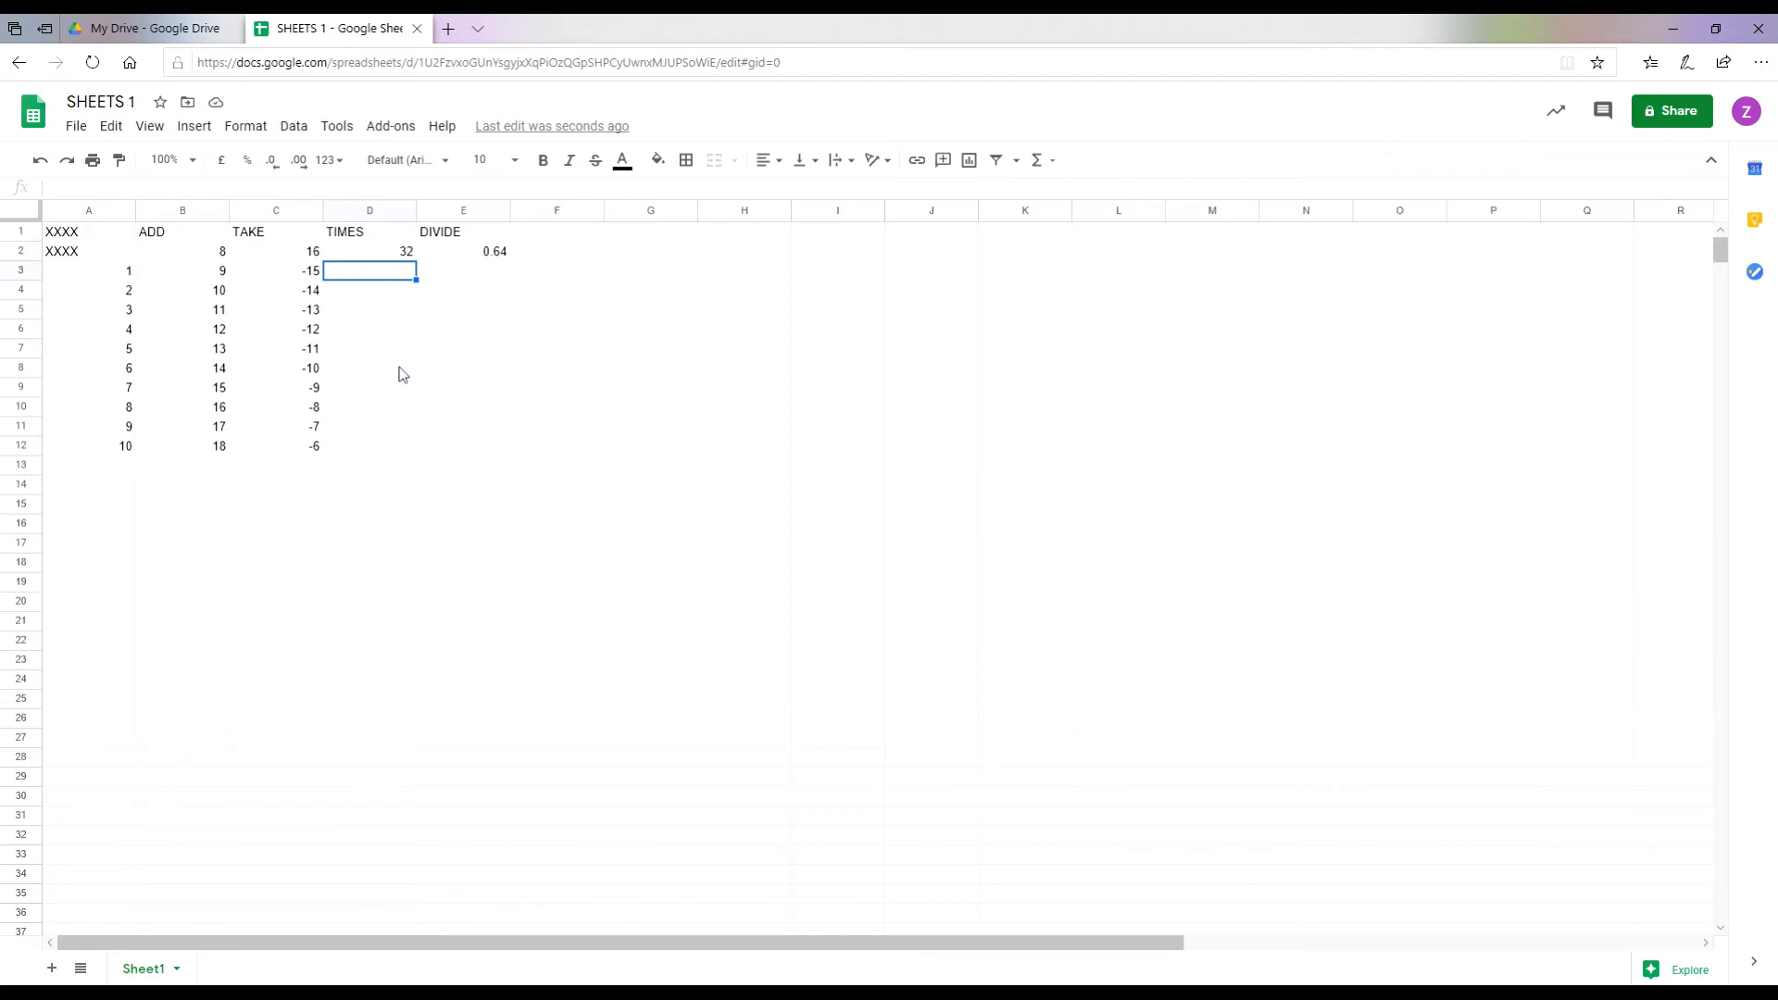
# Step: Build the TIMES formulas =A3*D2 and =A4*D2 in D3 and D4
pyautogui.write('=')
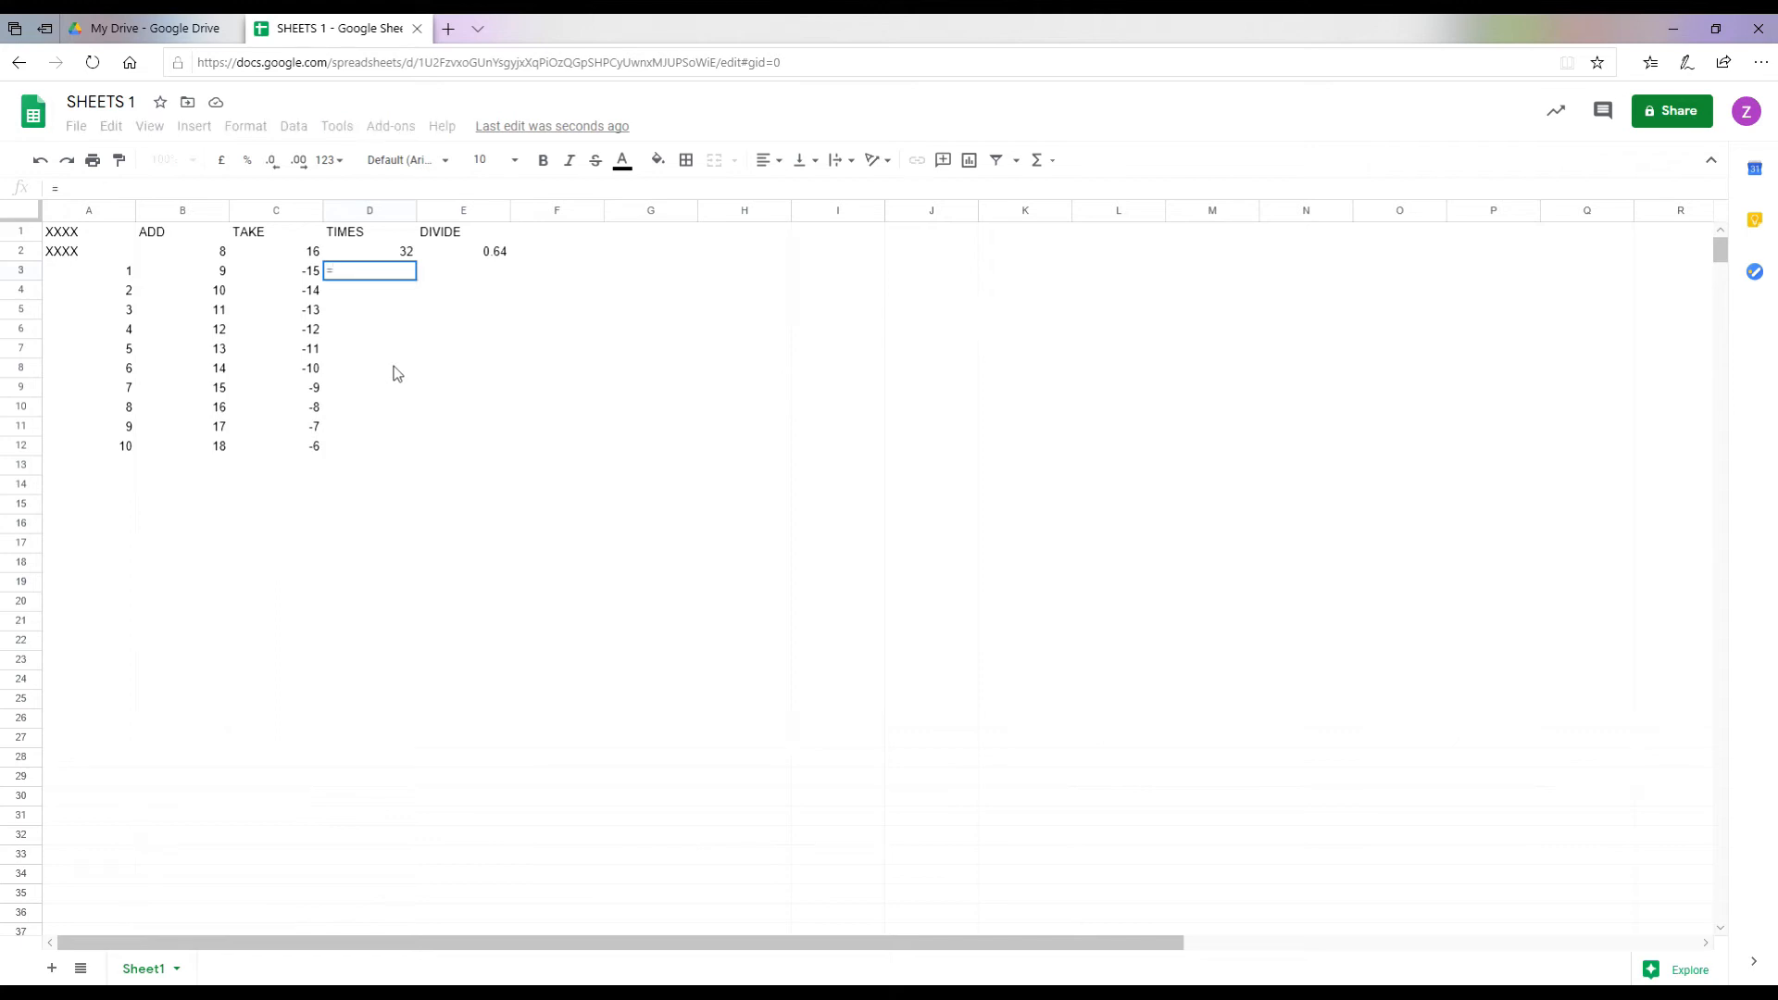
pyautogui.click(104, 274)
pyautogui.write('*')
pyautogui.click(378, 256)
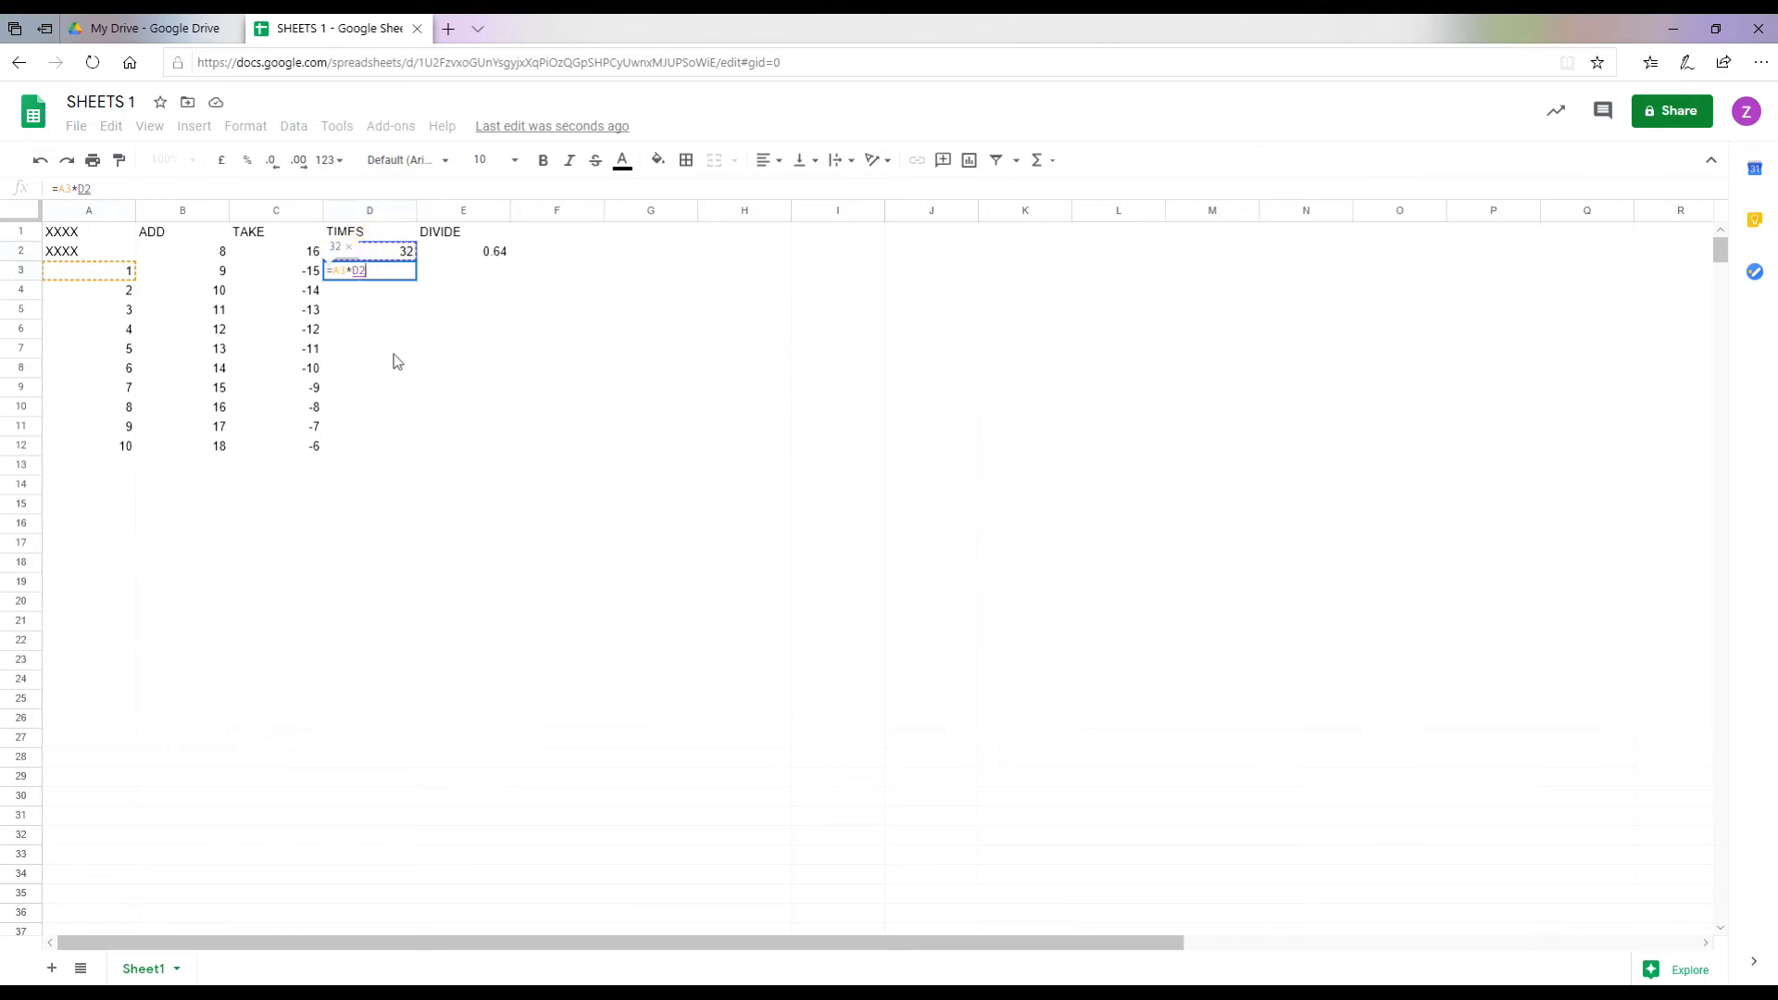
pyautogui.press('Return')
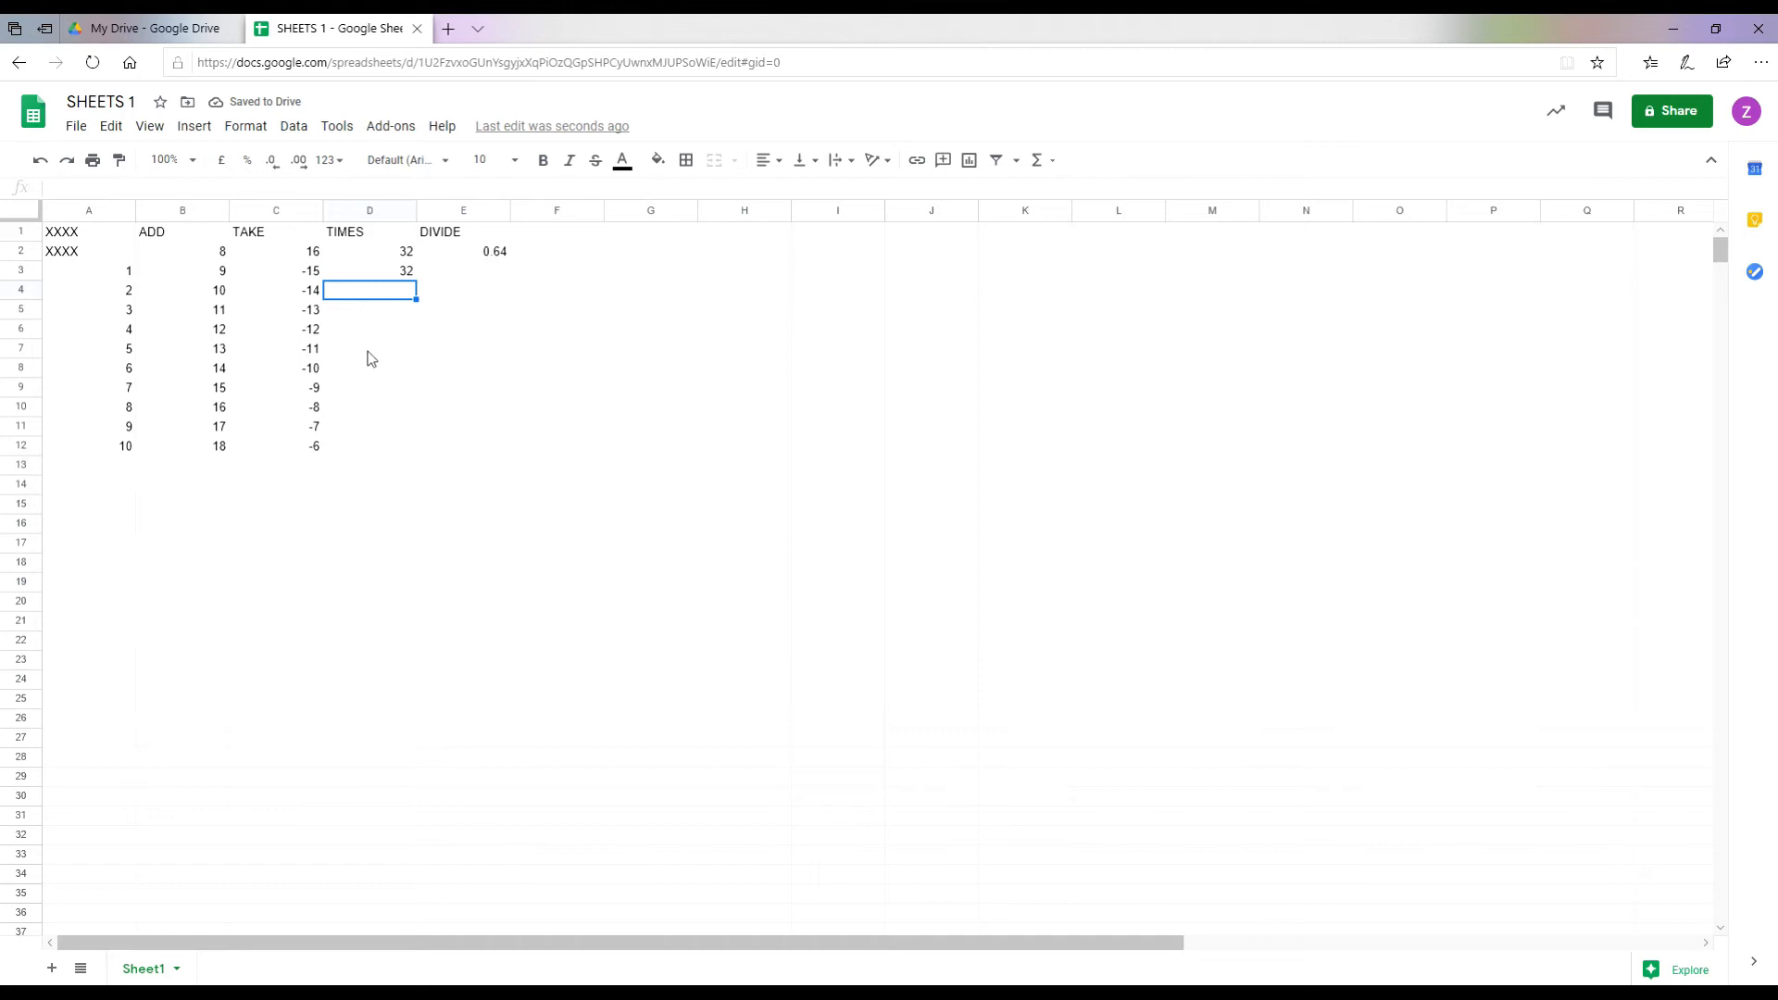
pyautogui.write('=')
pyautogui.click(99, 291)
pyautogui.write('*')
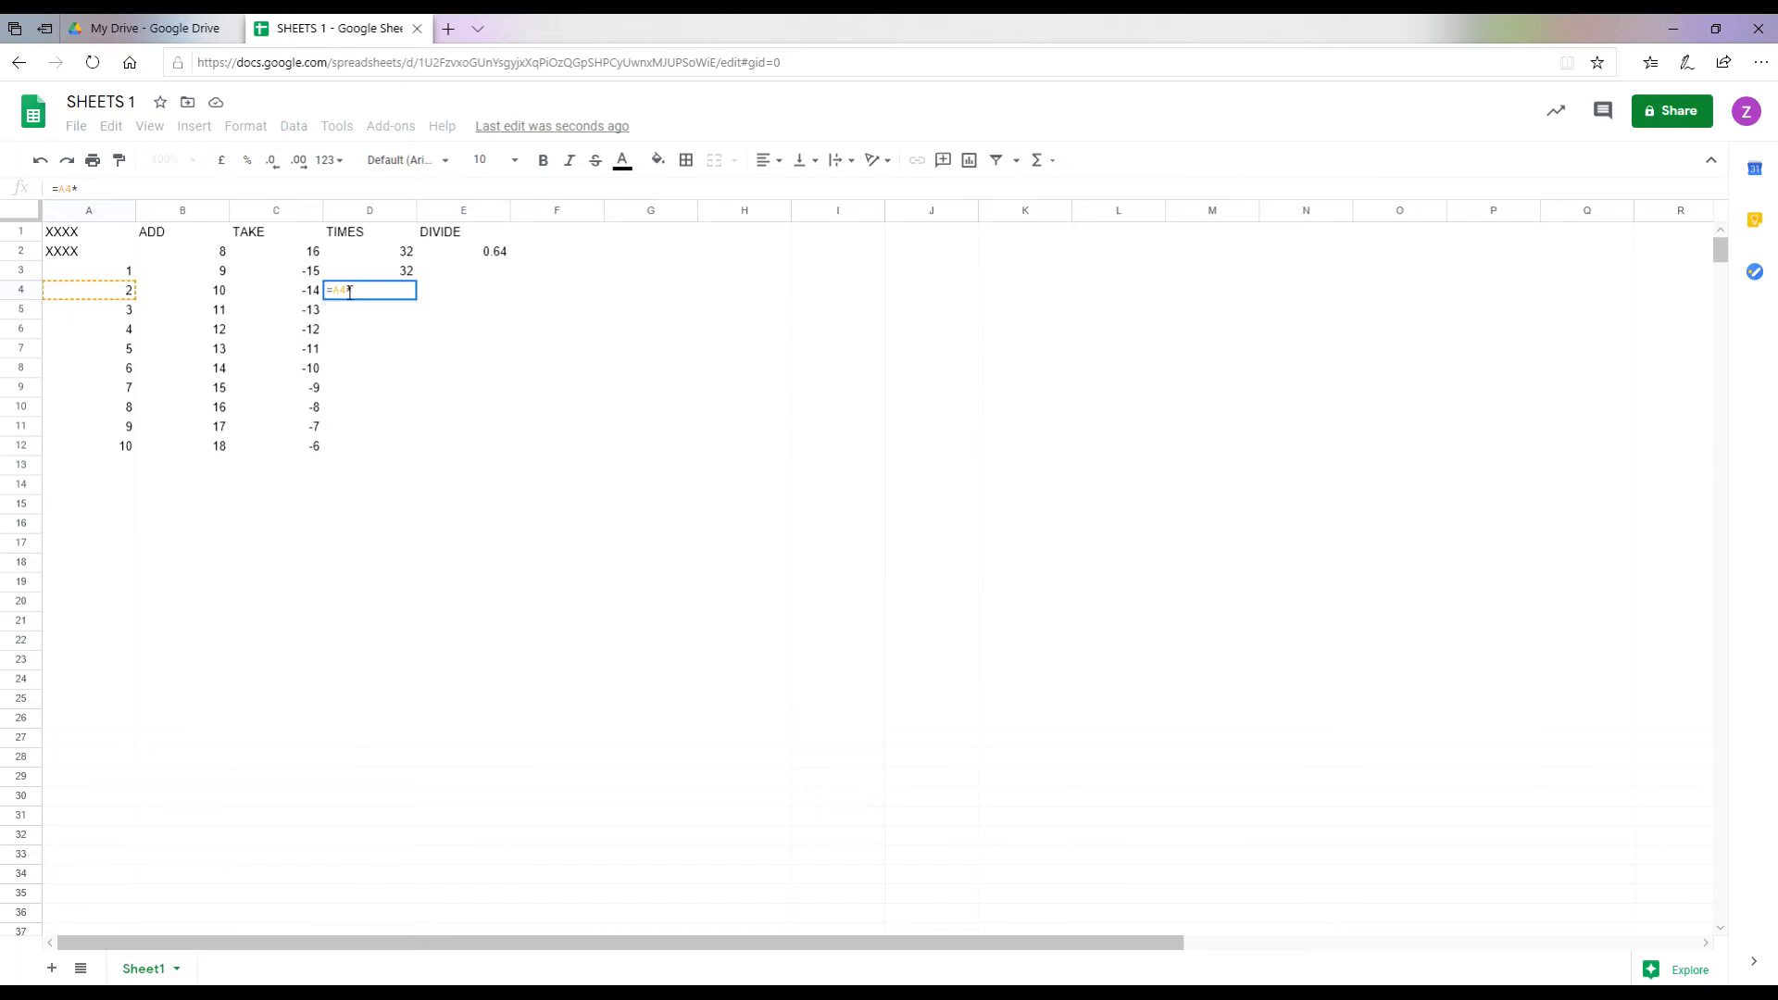
pyautogui.click(366, 253)
pyautogui.press('Return')
# Step: Add the product formulas =A5*D2 and =A6*D2 in D5 and D6
pyautogui.write('=')
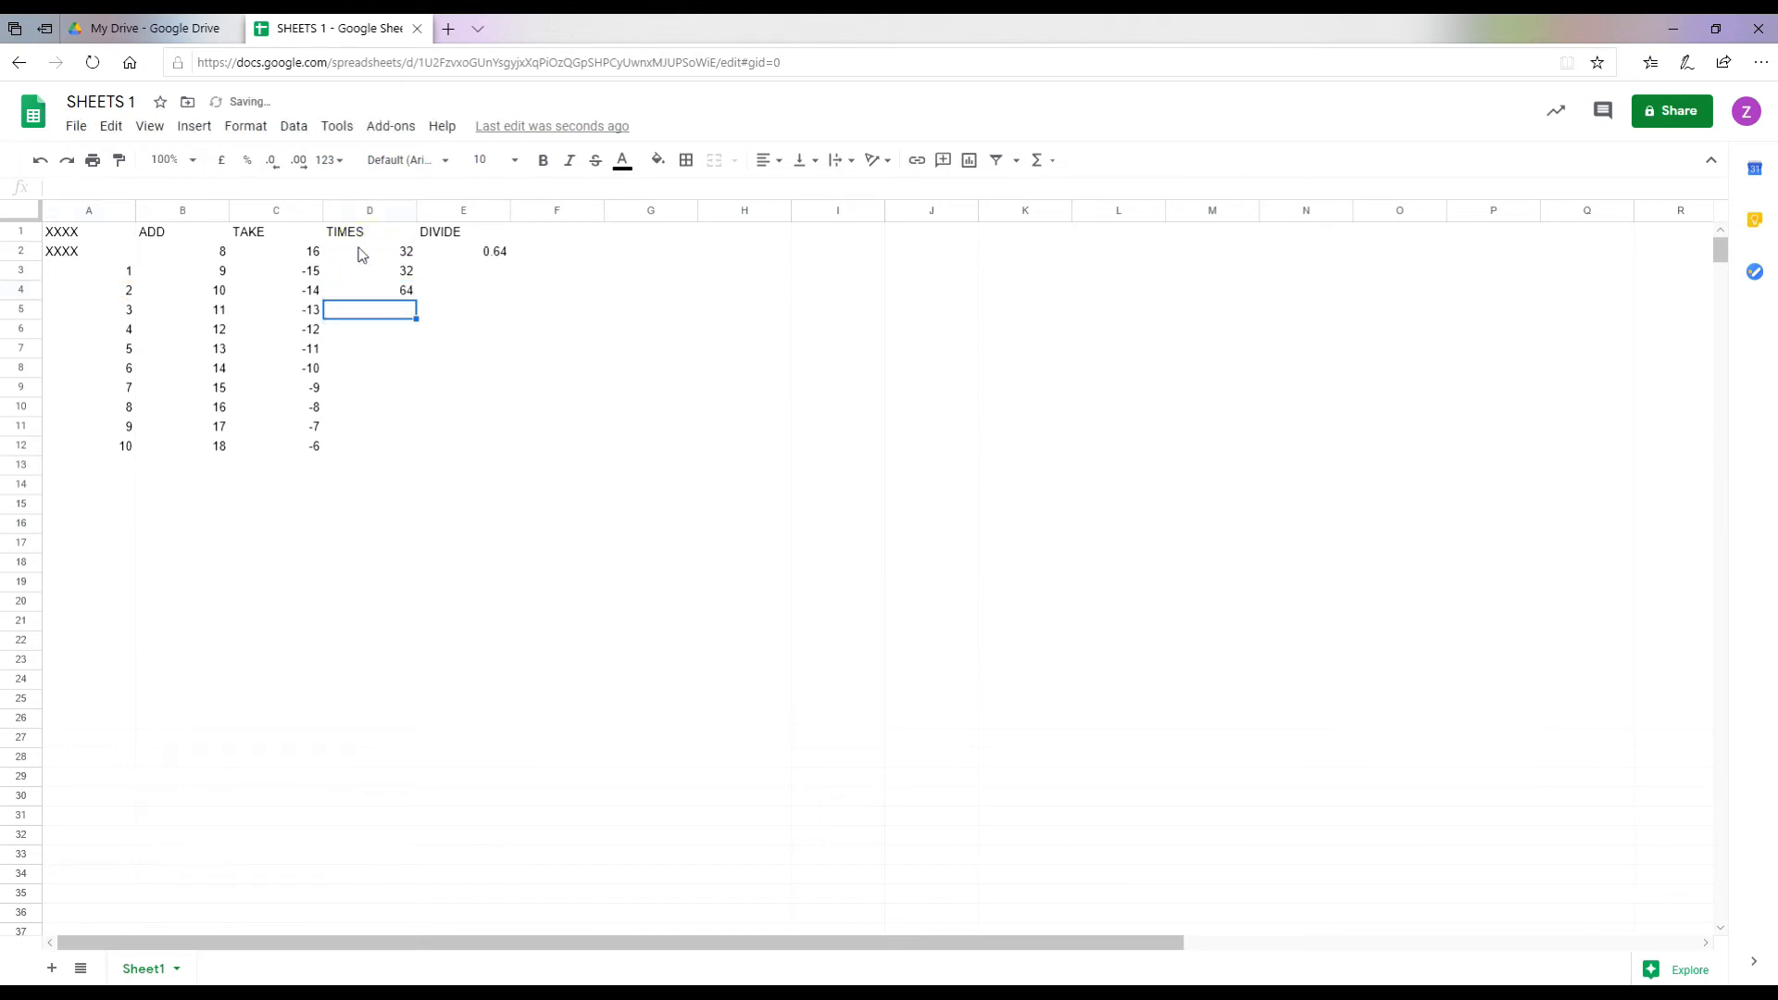
pyautogui.click(97, 314)
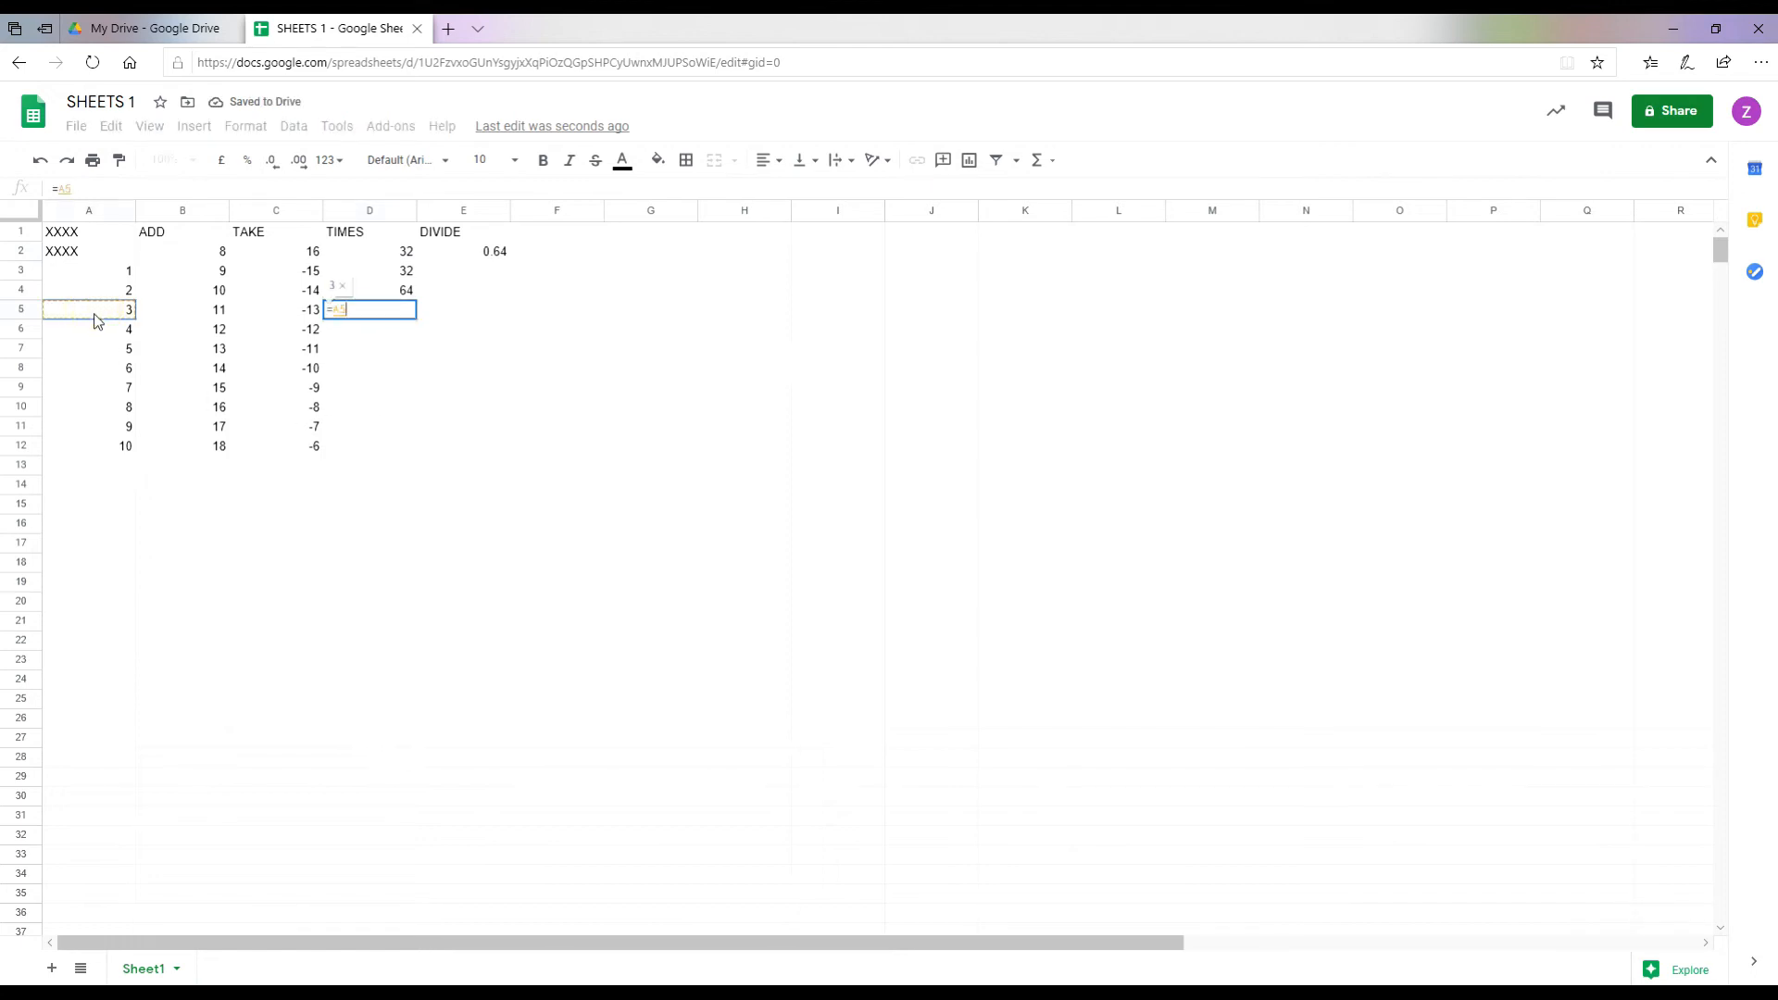
pyautogui.write('*')
pyautogui.click(379, 261)
pyautogui.press('Return')
pyautogui.write('=')
pyautogui.click(104, 336)
pyautogui.write('*')
pyautogui.click(374, 258)
pyautogui.press('Return')
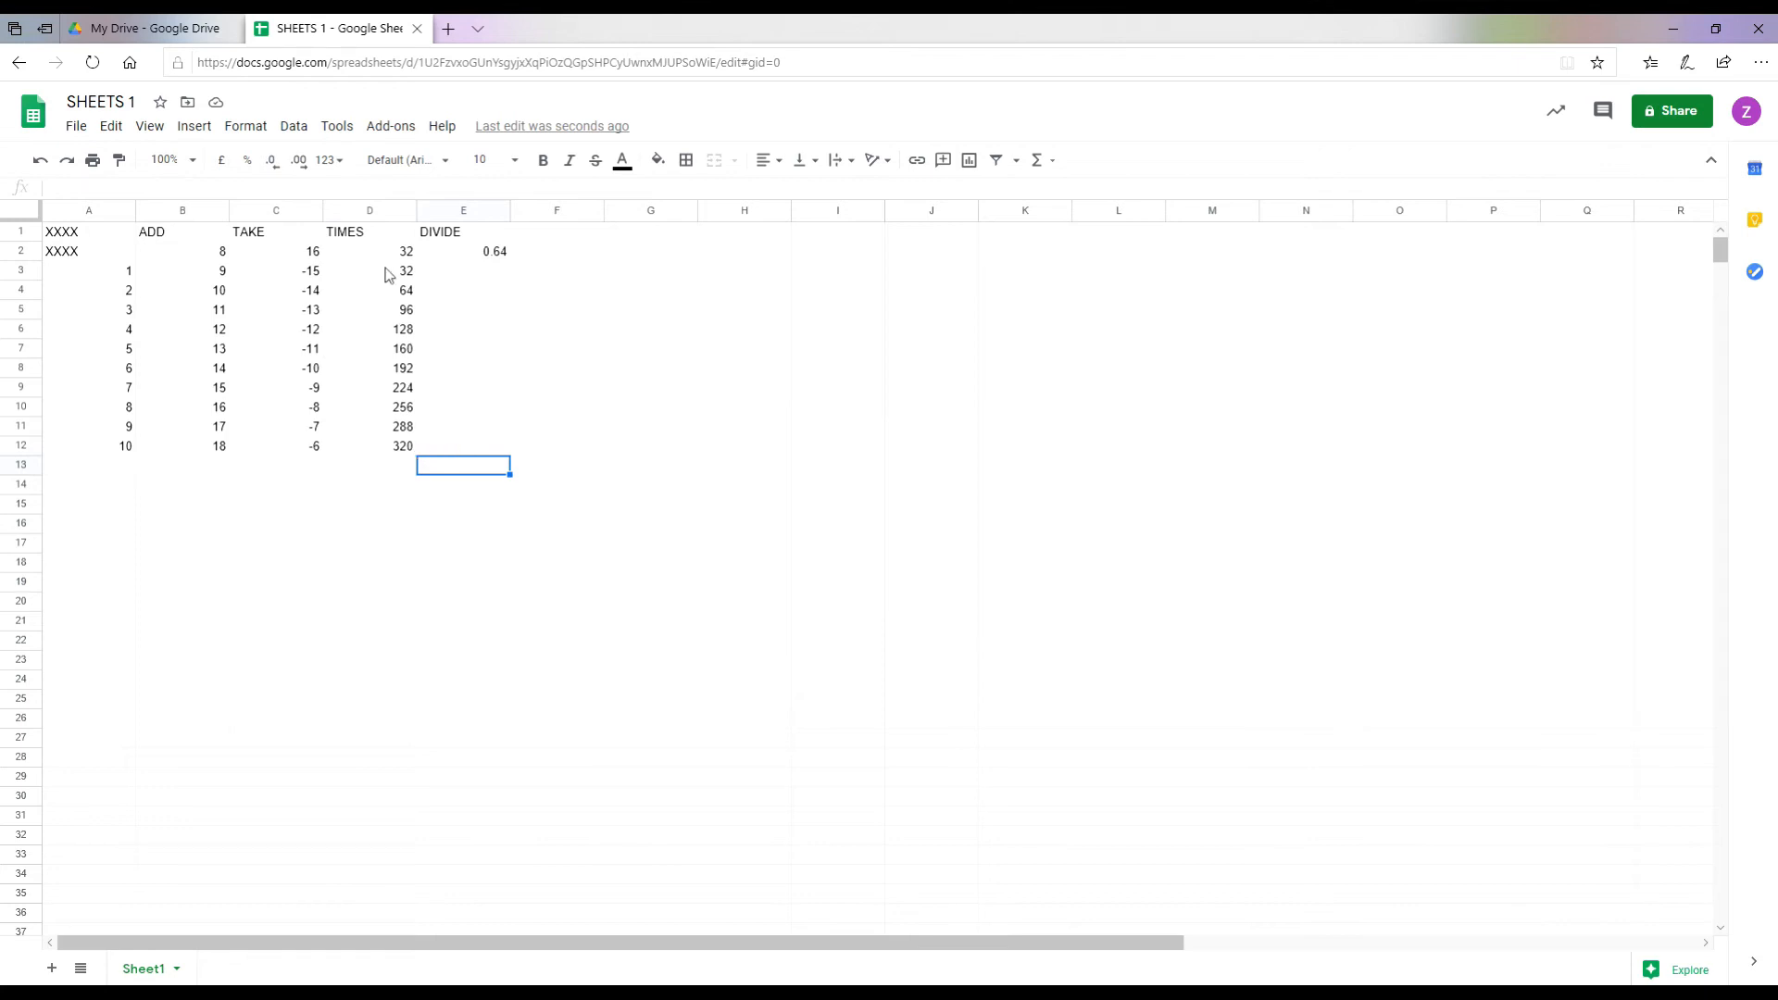
# Step: Enter the first DIVIDE formula in E3, dividing A3 by E2
pyautogui.click(475, 272)
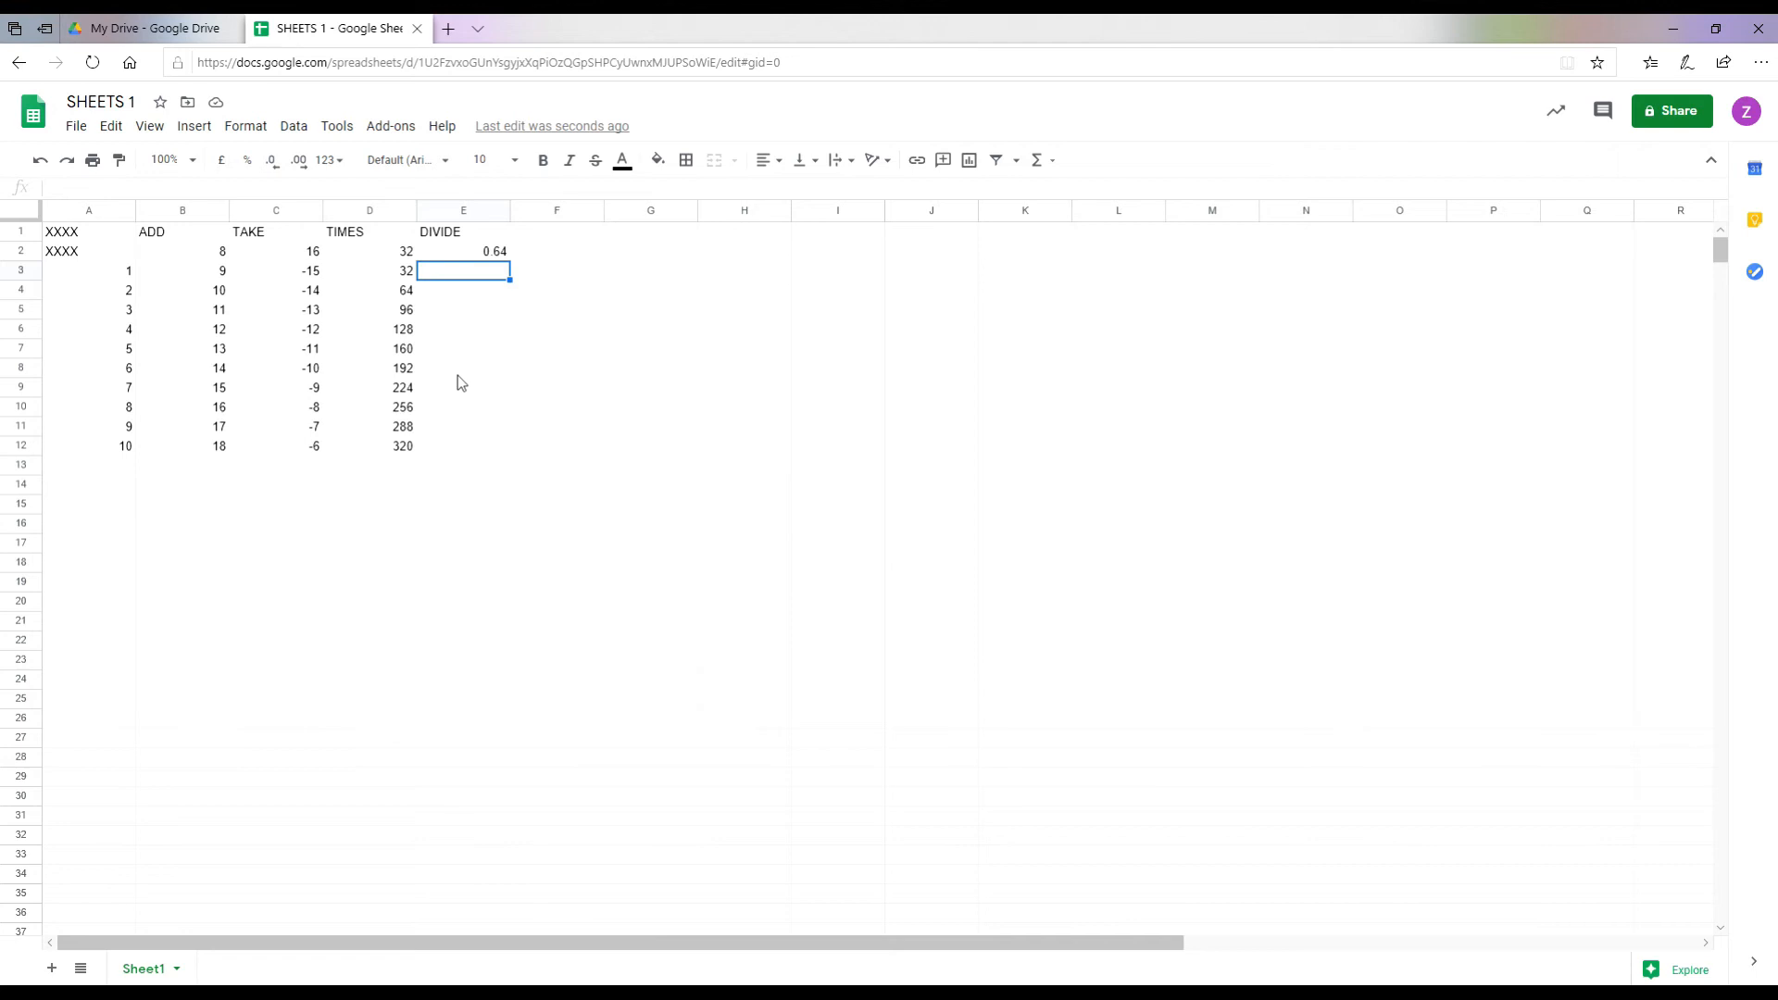
pyautogui.write('=')
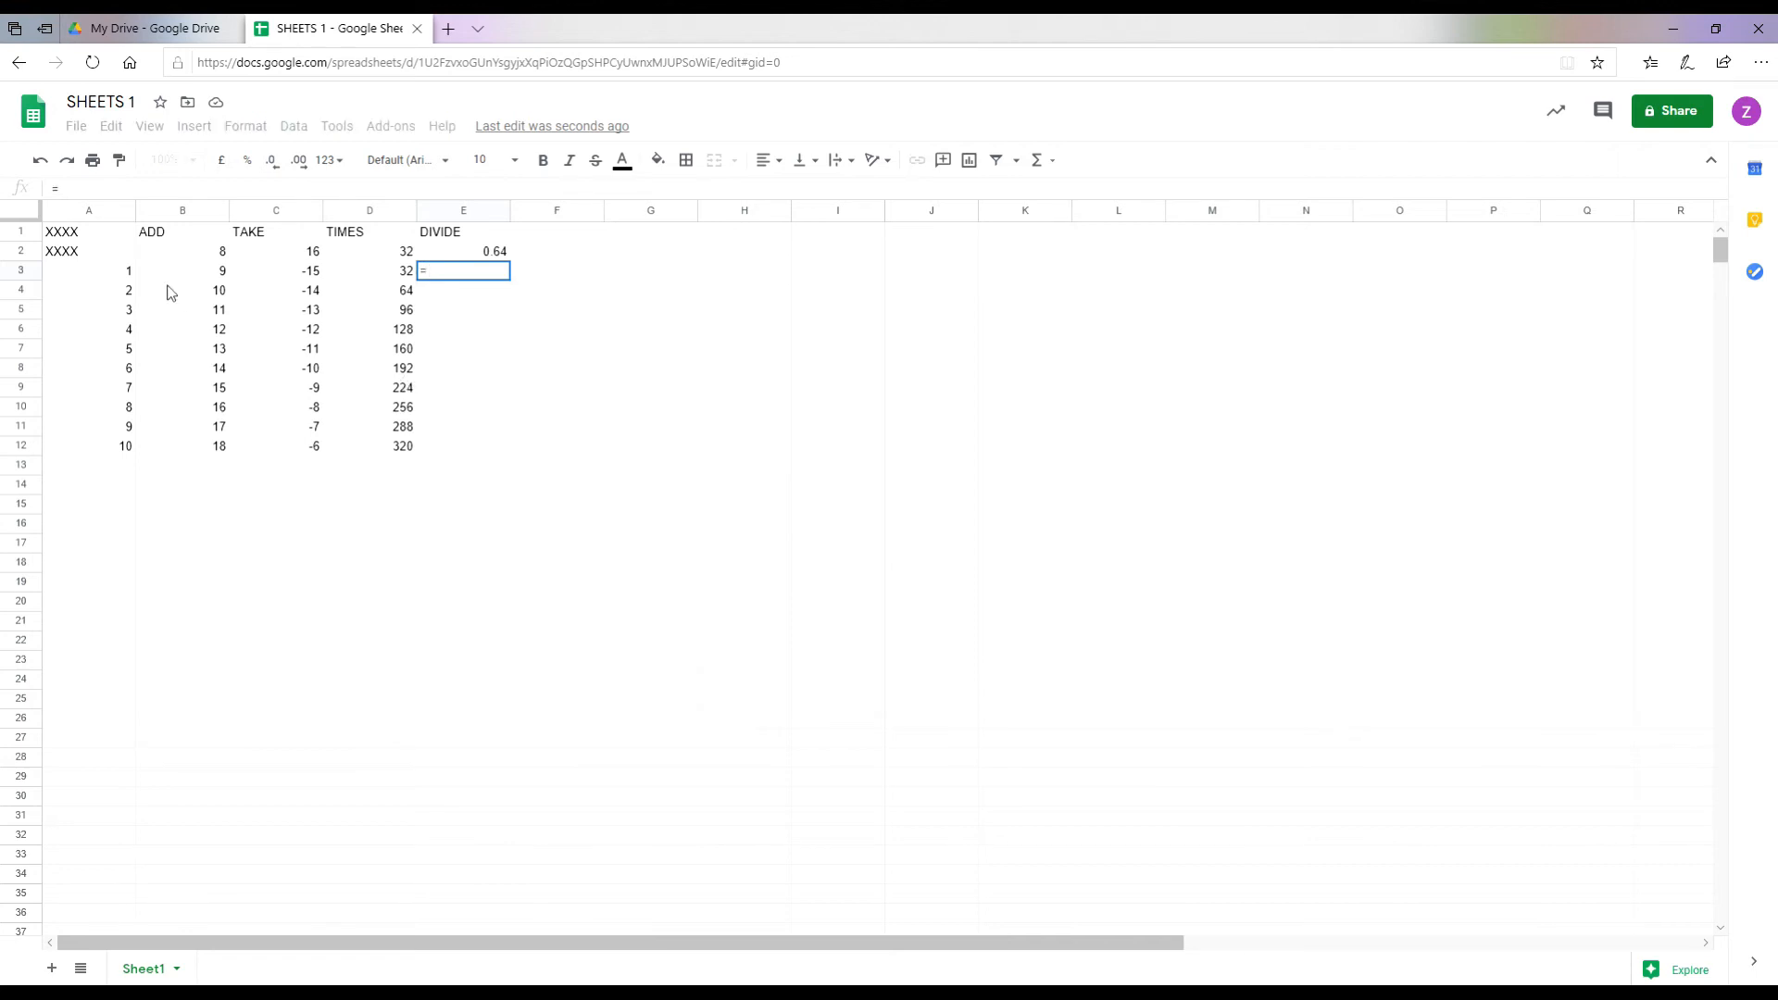
pyautogui.click(109, 280)
pyautogui.write('/')
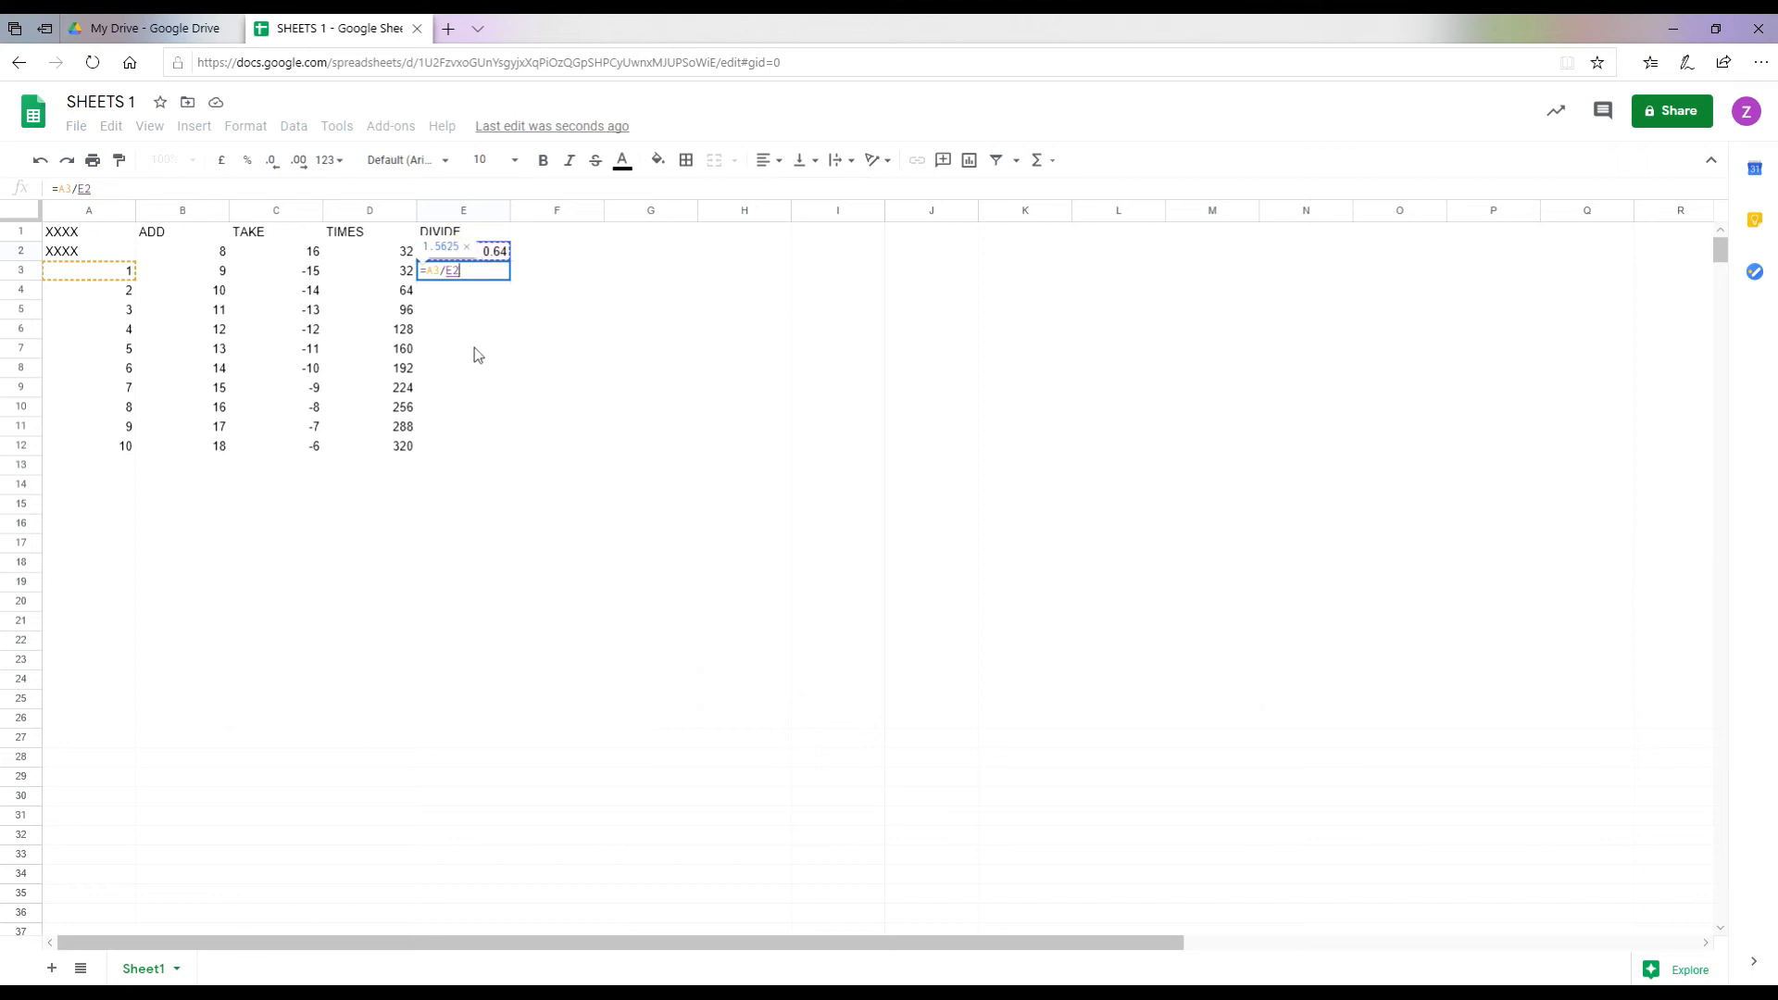
pyautogui.press('Return')
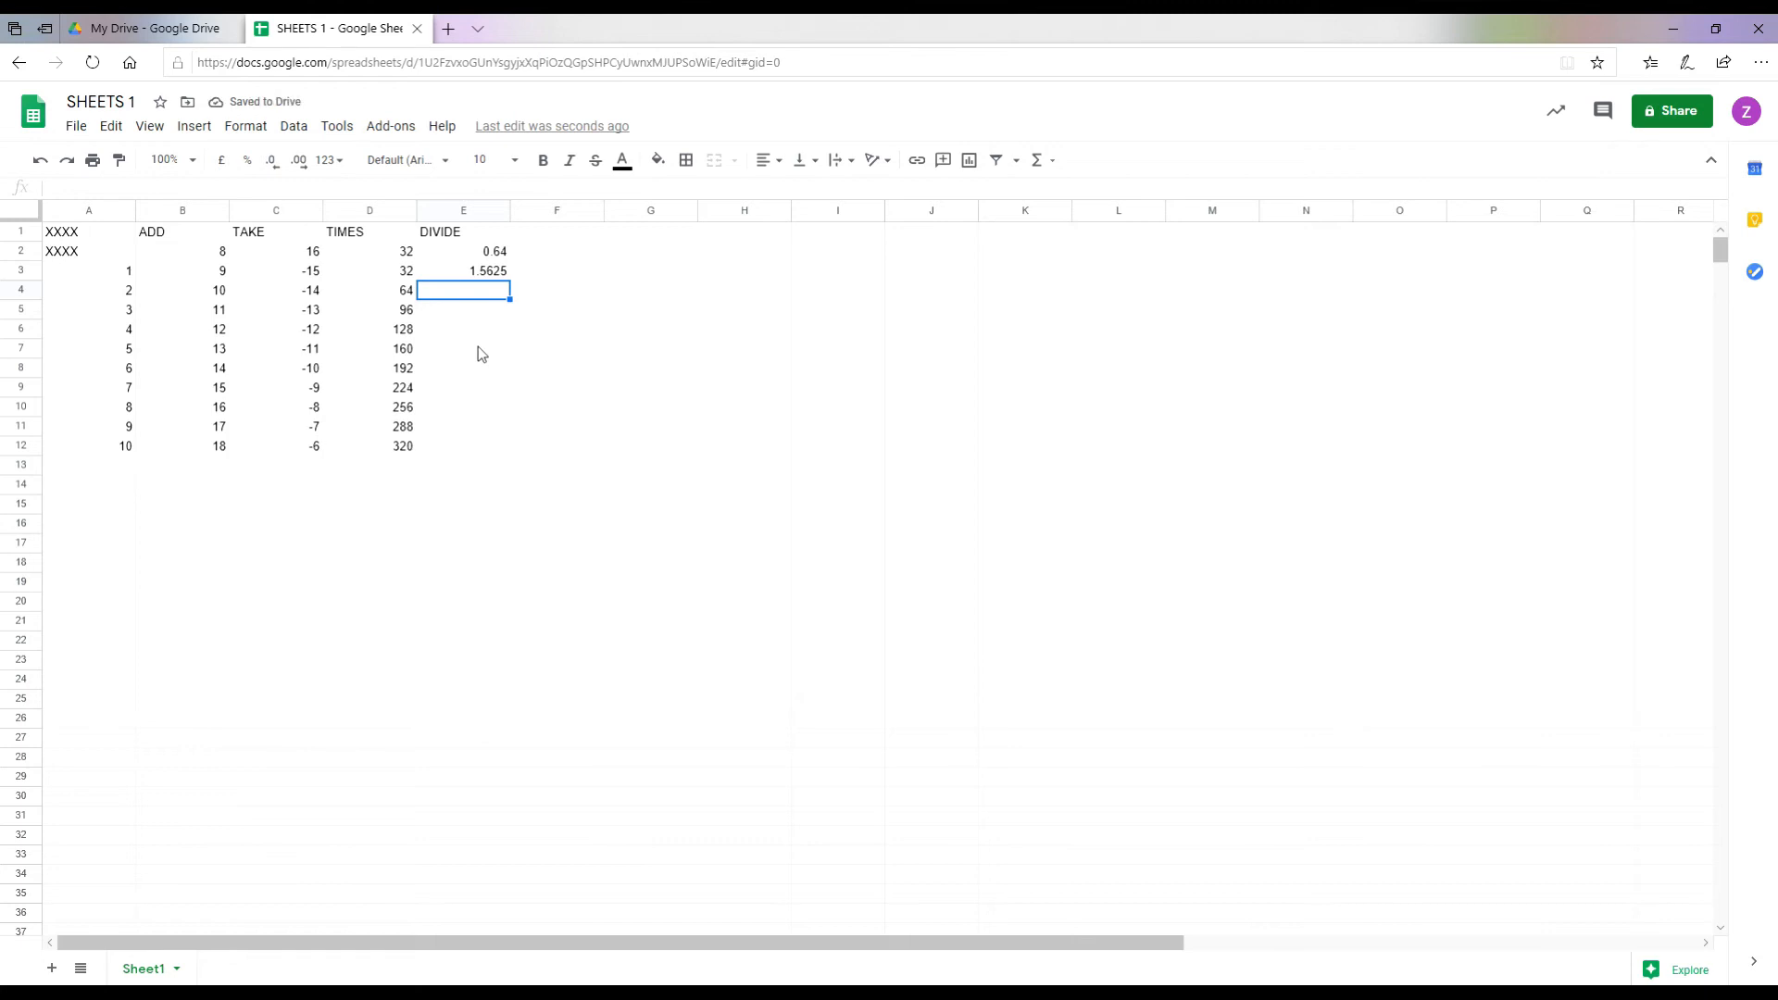
# Step: Enter the division formulas =A4/E2 and =A5/E2 in E4 and E5
pyautogui.write('=')
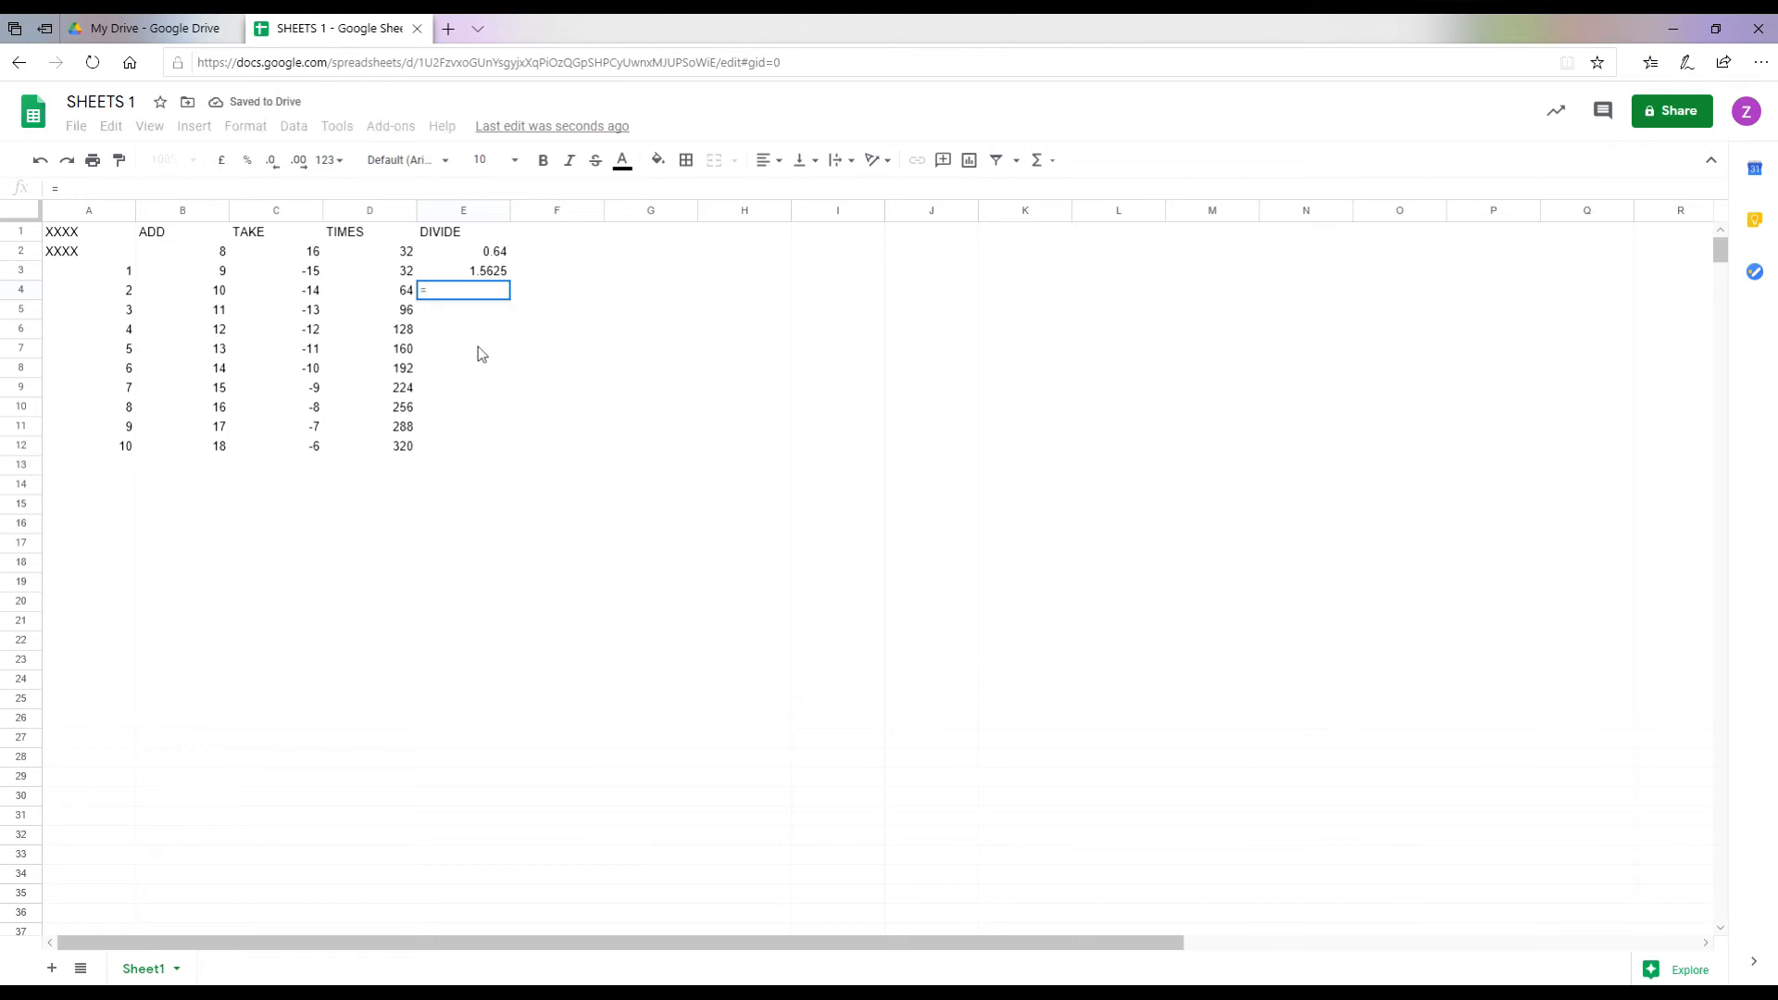
pyautogui.click(113, 294)
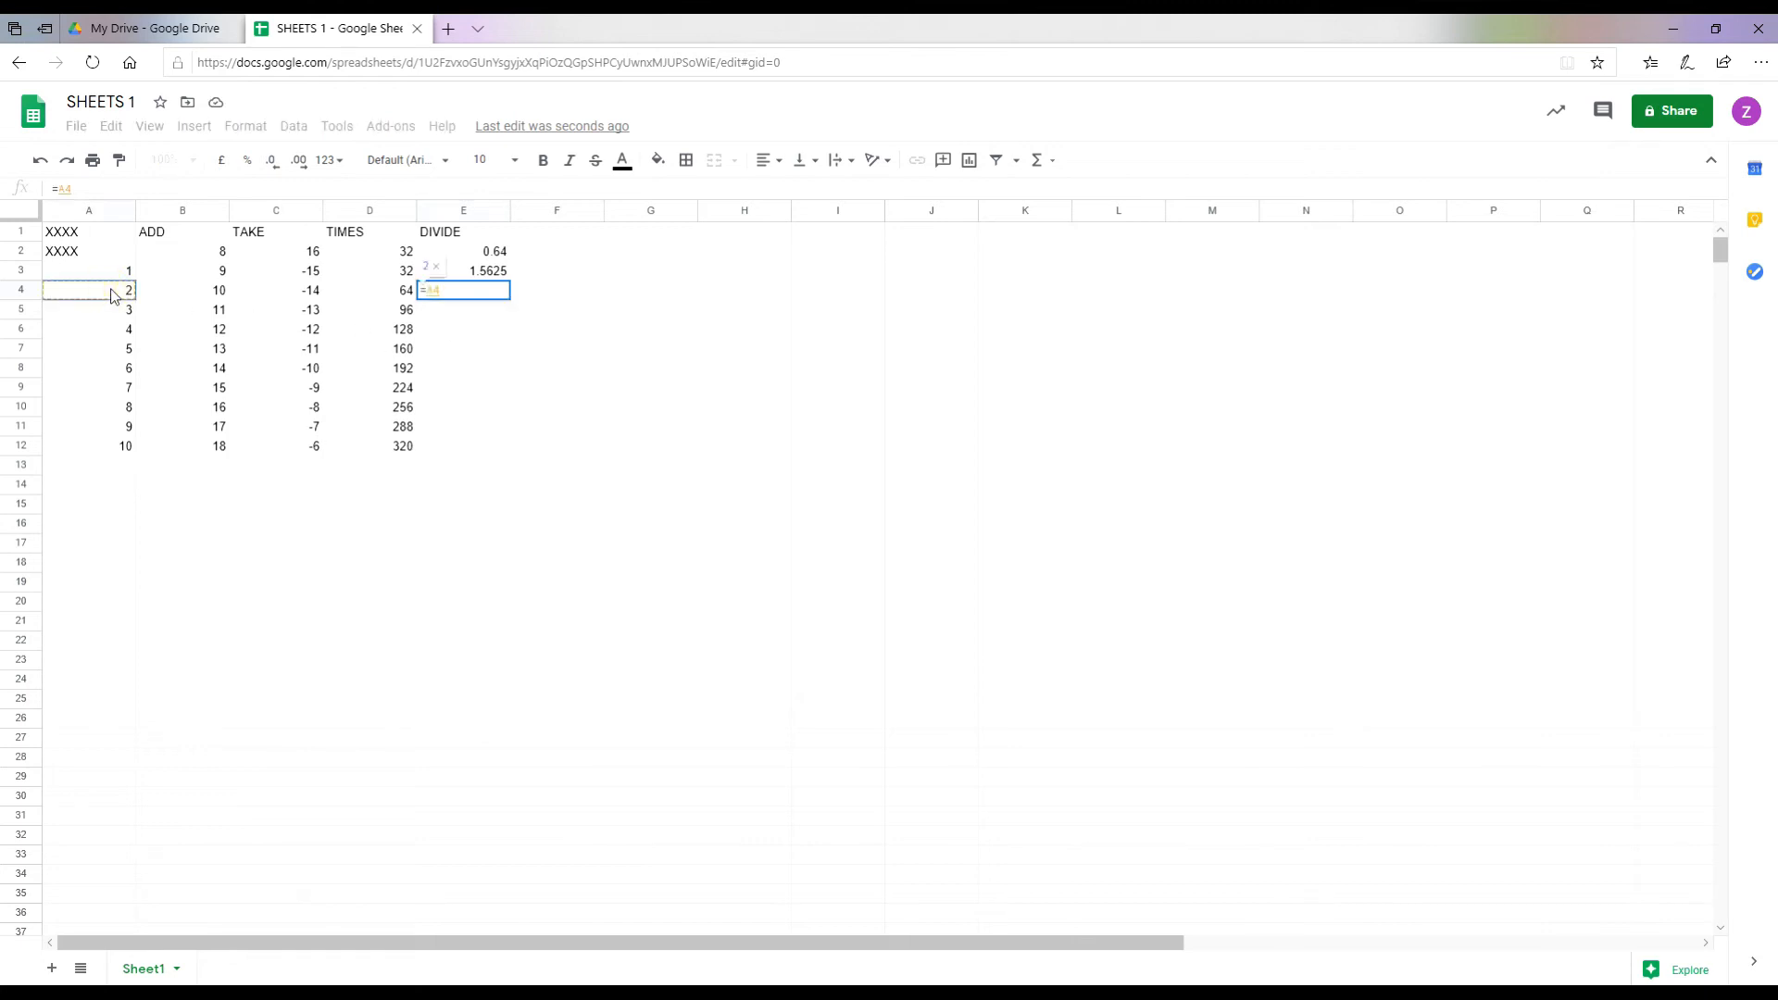
pyautogui.write('/')
pyautogui.click(454, 253)
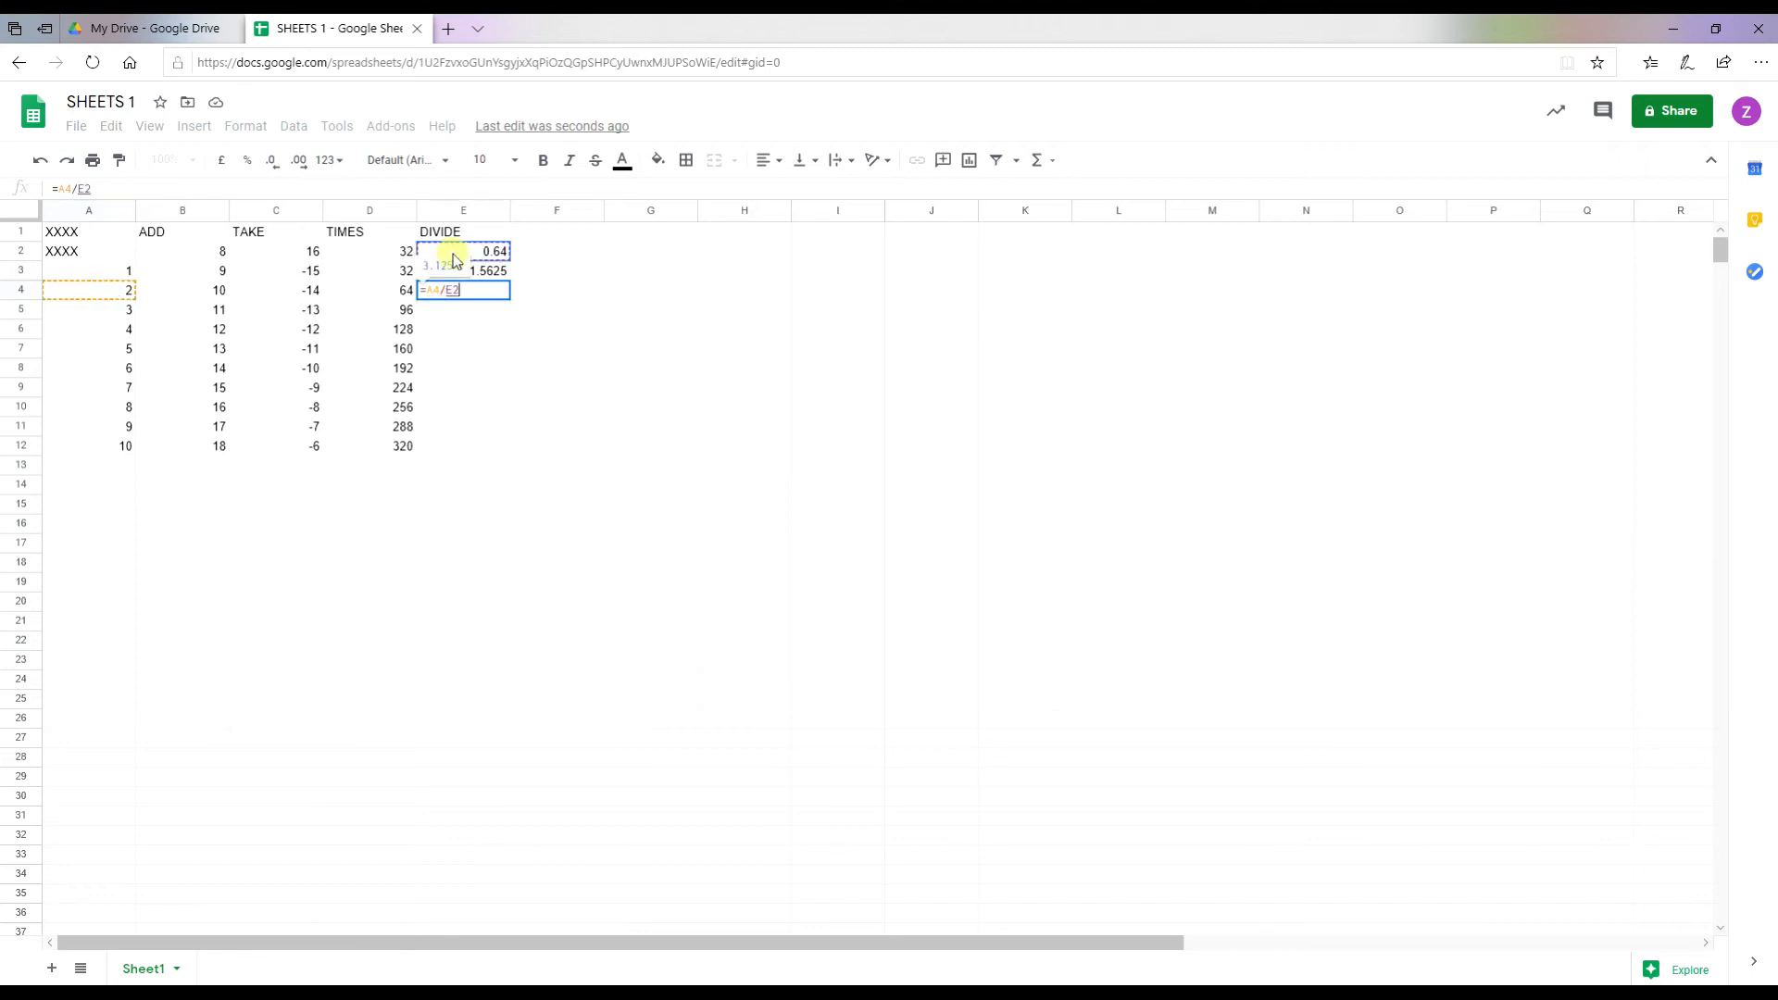
pyautogui.press('Return')
pyautogui.write('=')
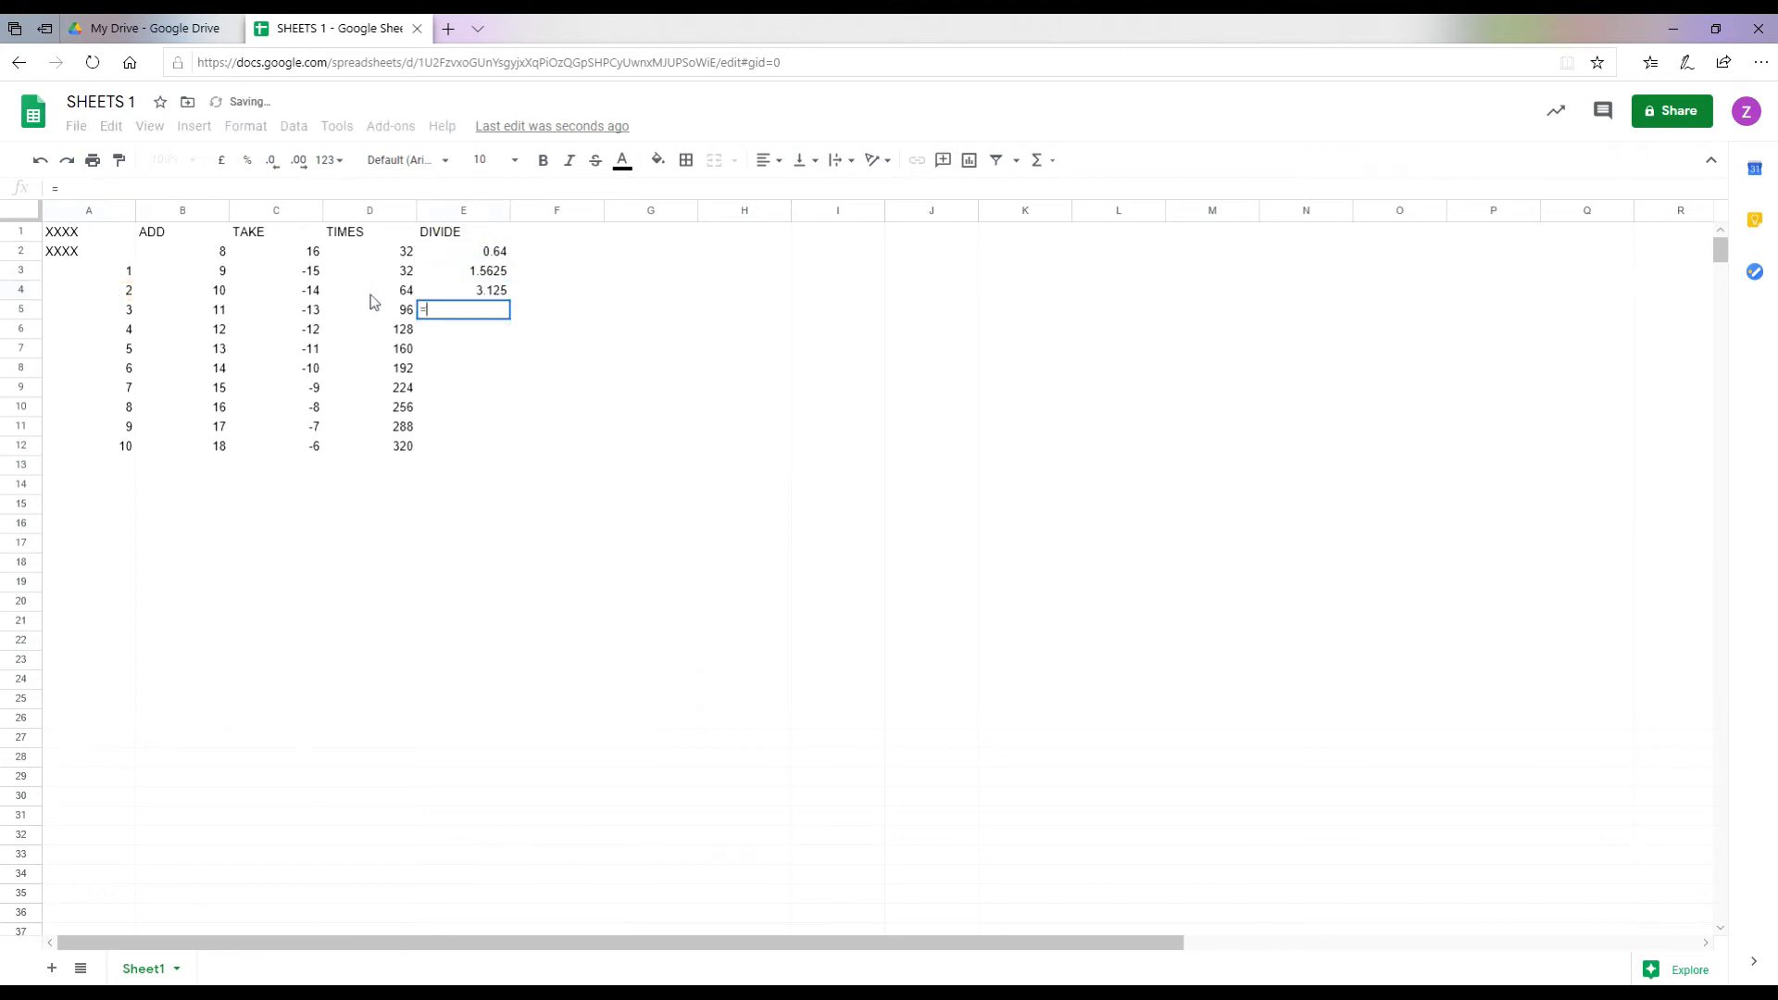
pyautogui.click(107, 312)
pyautogui.write('/')
pyautogui.click(461, 253)
pyautogui.press('Return')
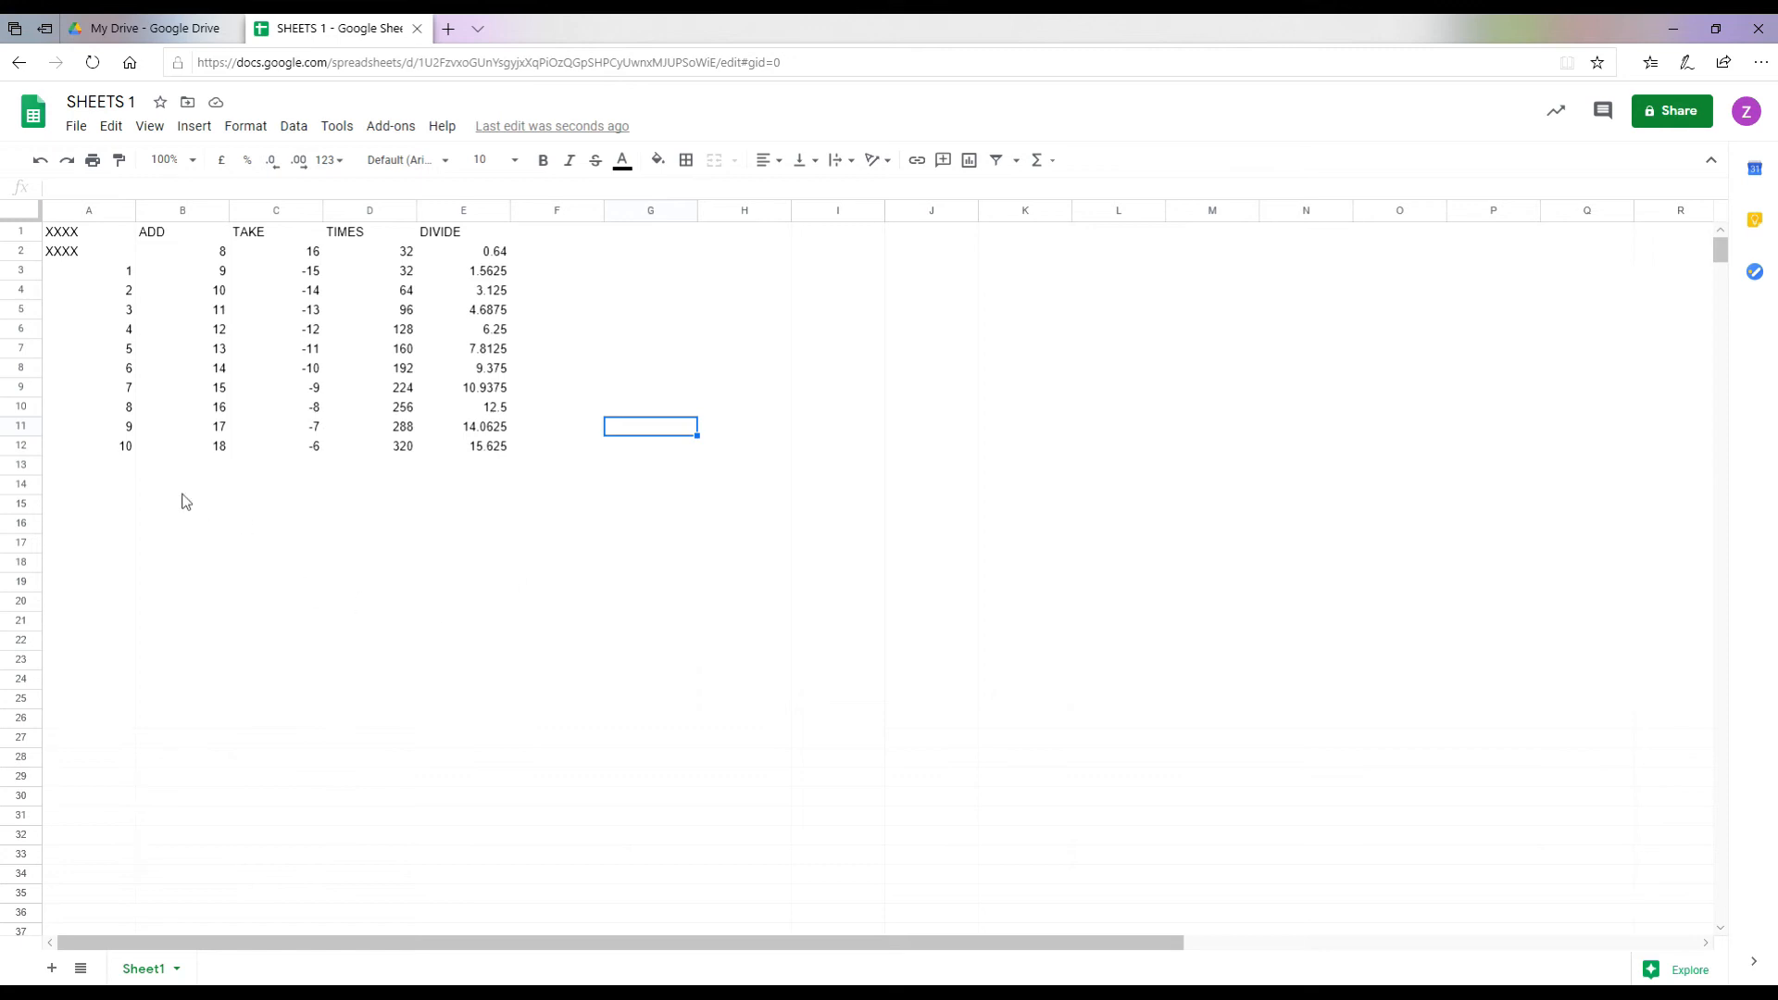
# Step: Label cell A14 as TOTAL
pyautogui.click(113, 485)
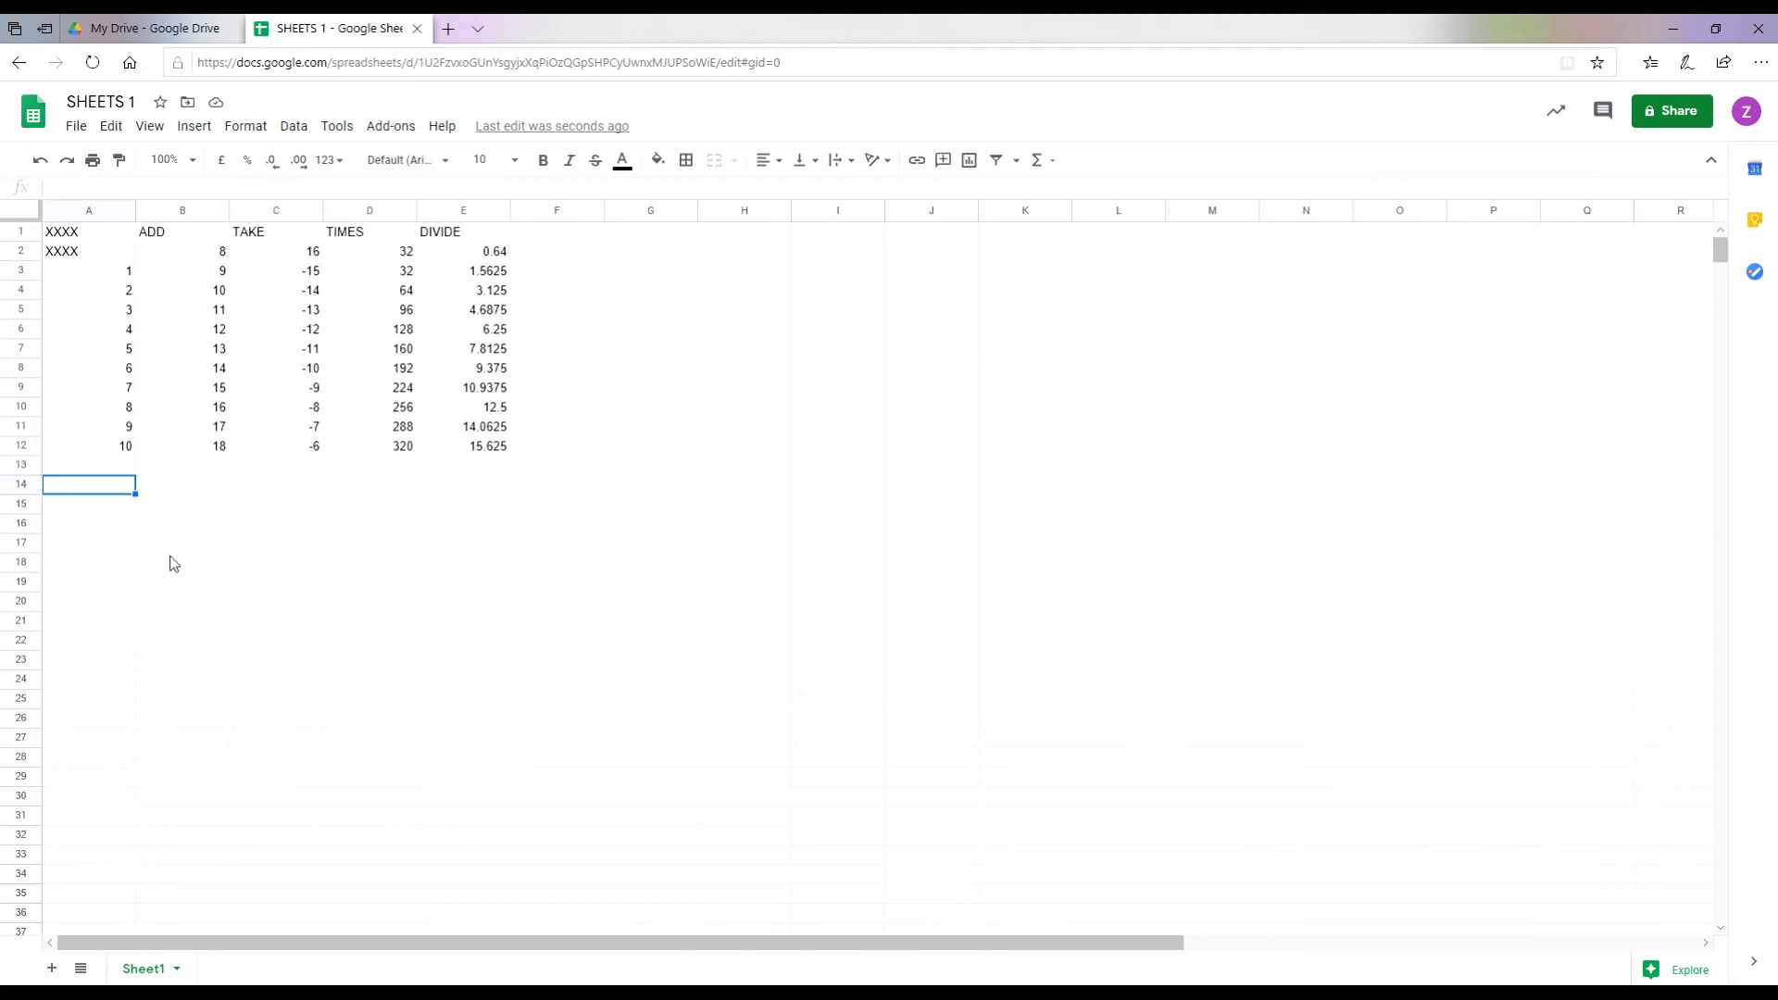
pyautogui.write('TOTAL')
pyautogui.press('Tab')
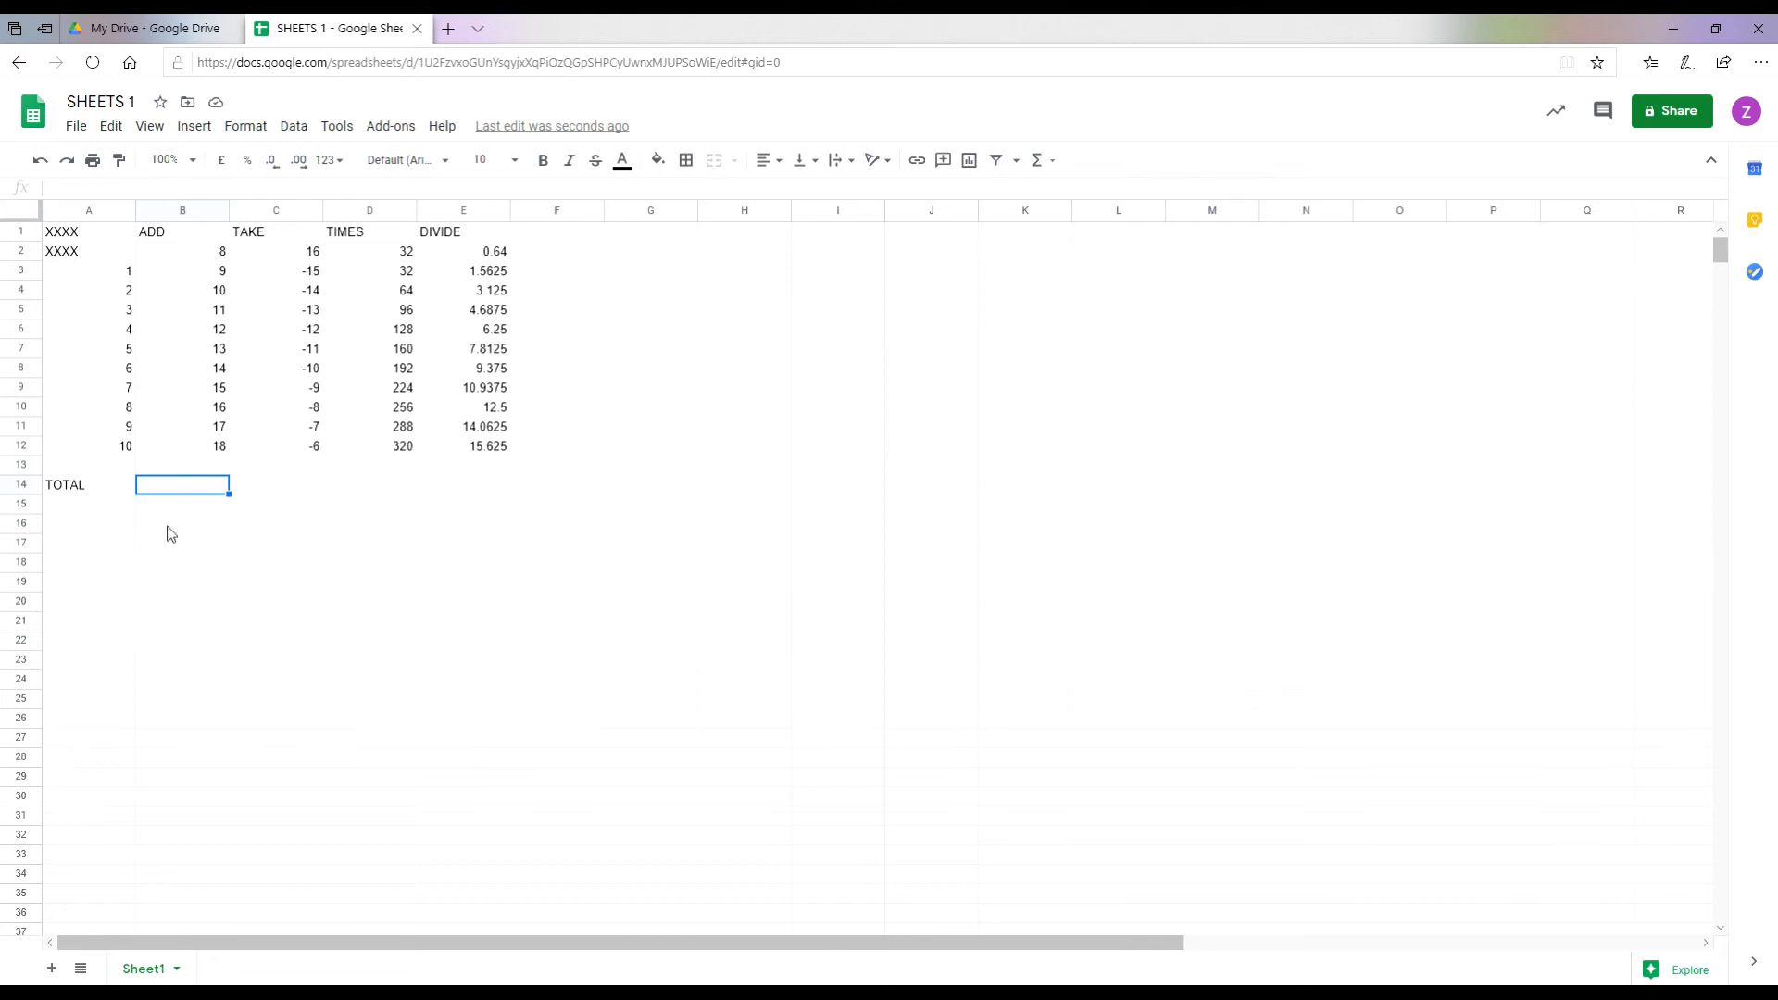
pyautogui.click(186, 275)
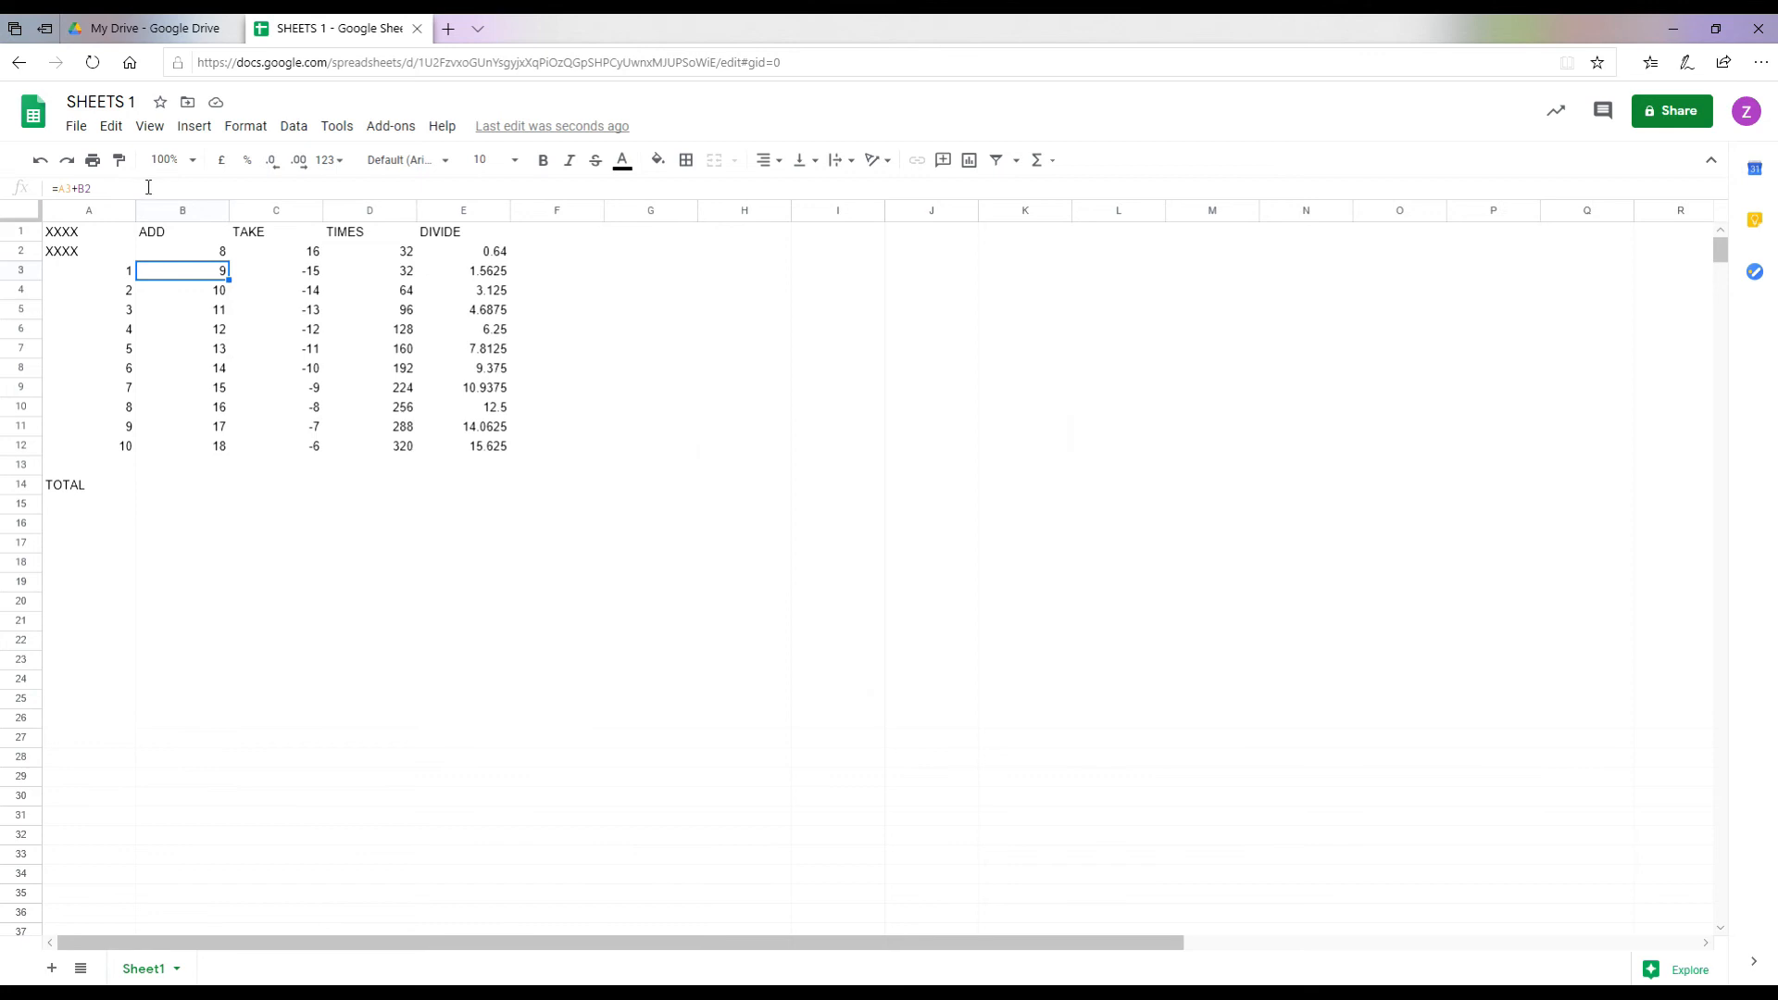
# Step: Enter =SUM(B3:B12) in B14 to total the ADD column as 135, and bold it
pyautogui.click(177, 487)
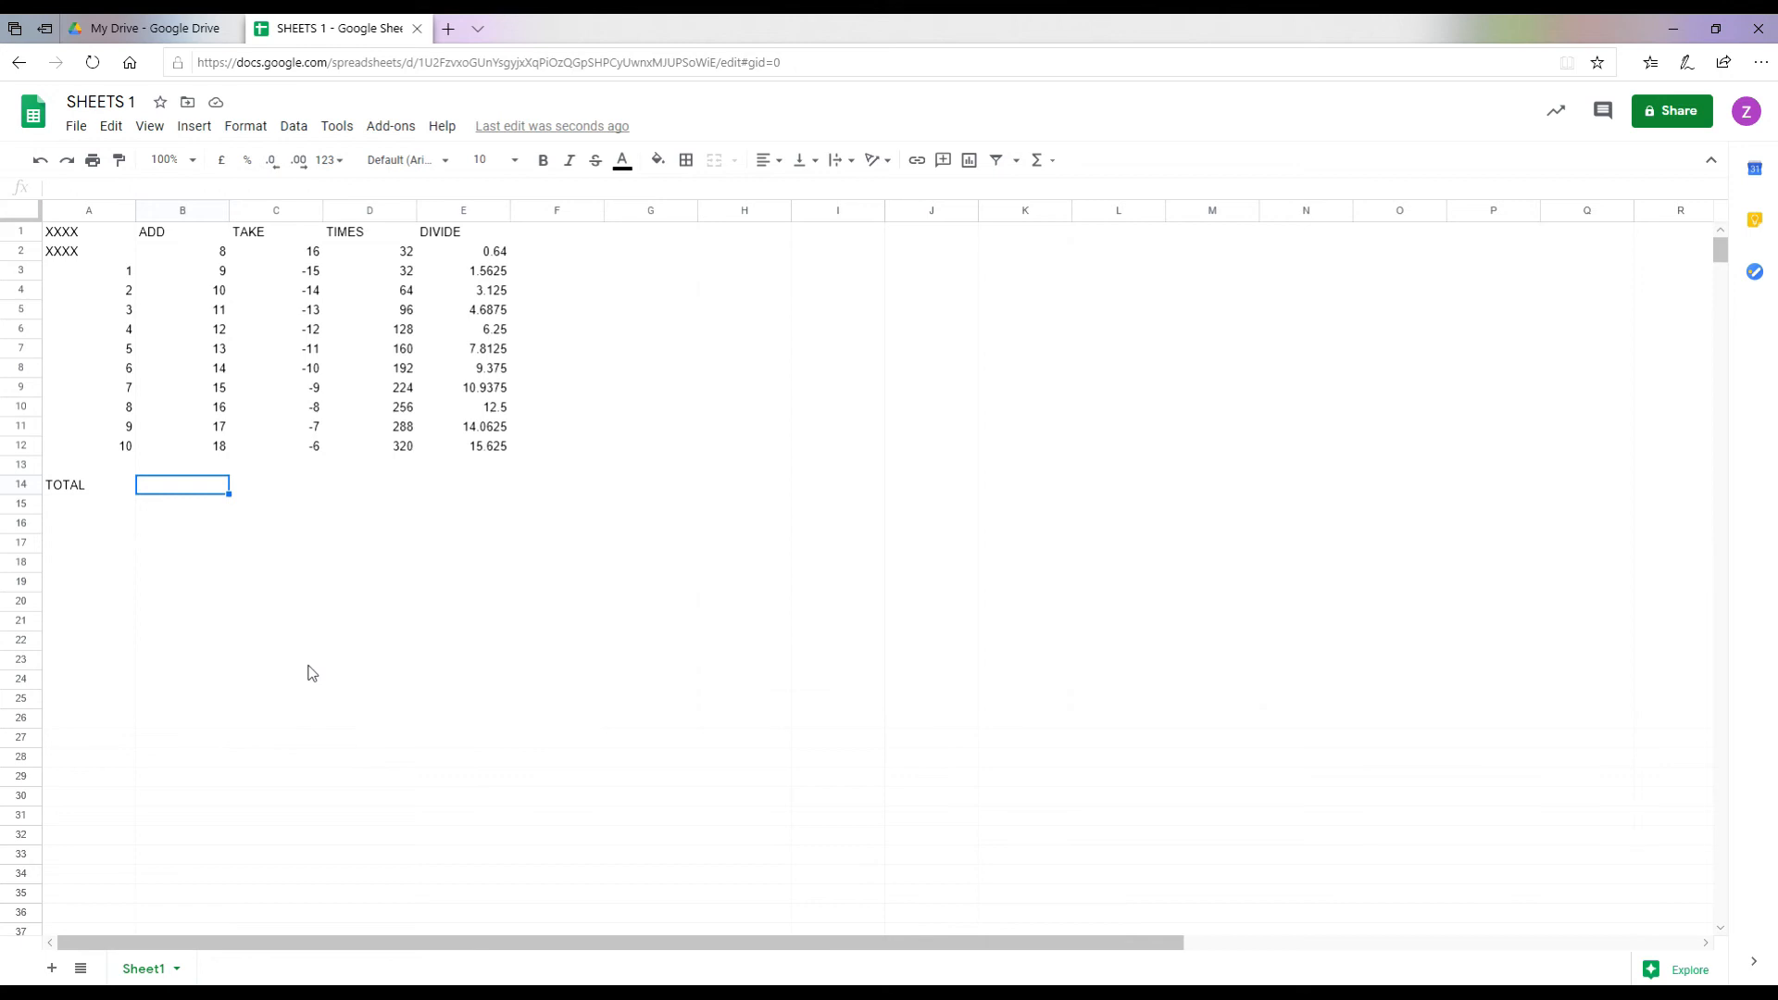
pyautogui.write('=SU')
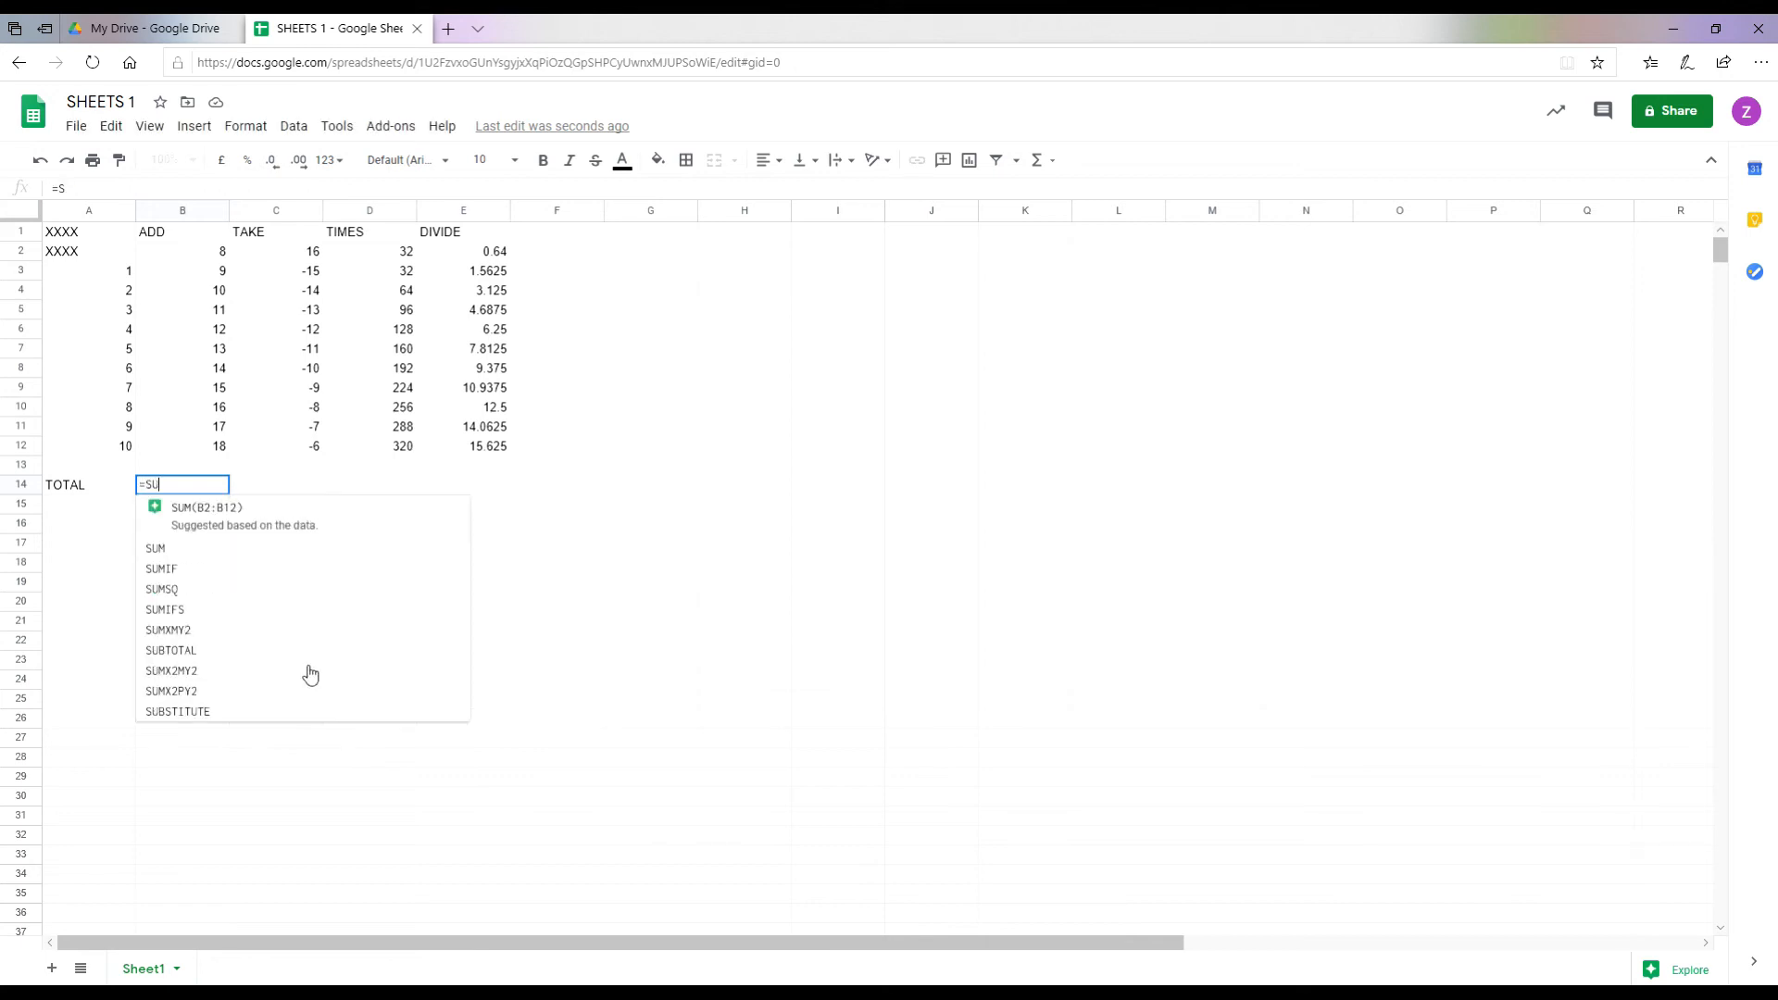
pyautogui.write('M(')
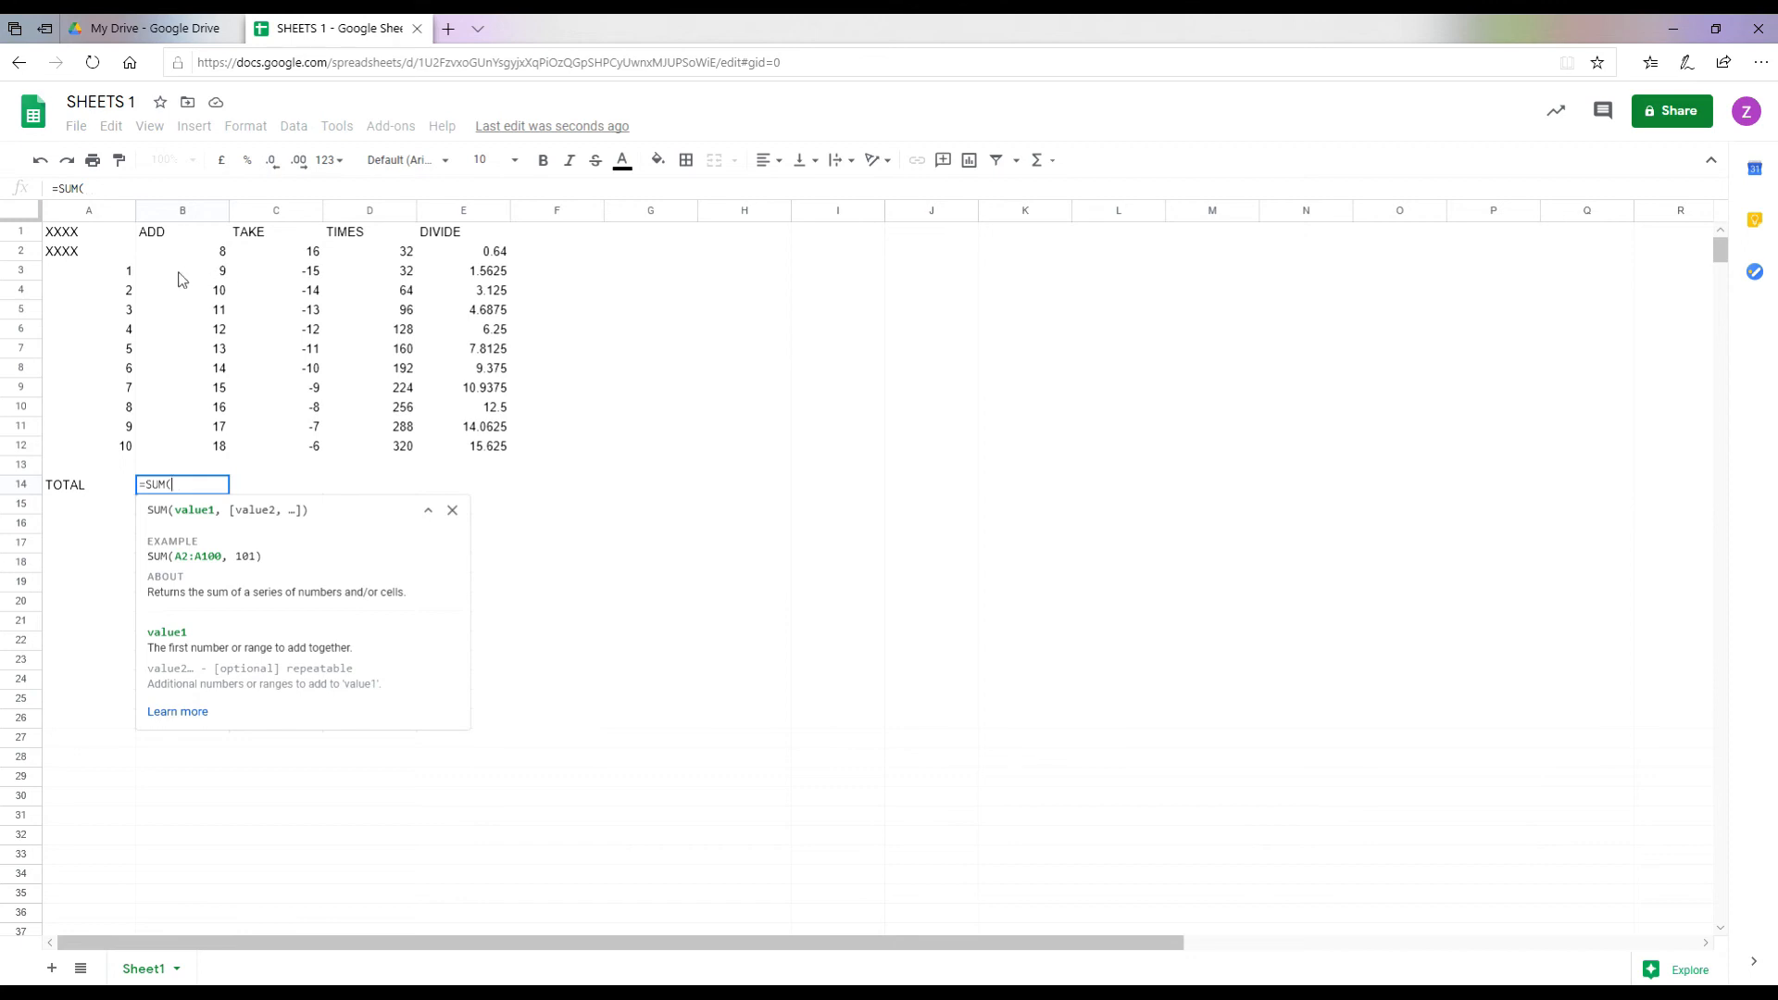
pyautogui.moveTo(189, 278); pyautogui.dragTo(197, 453)
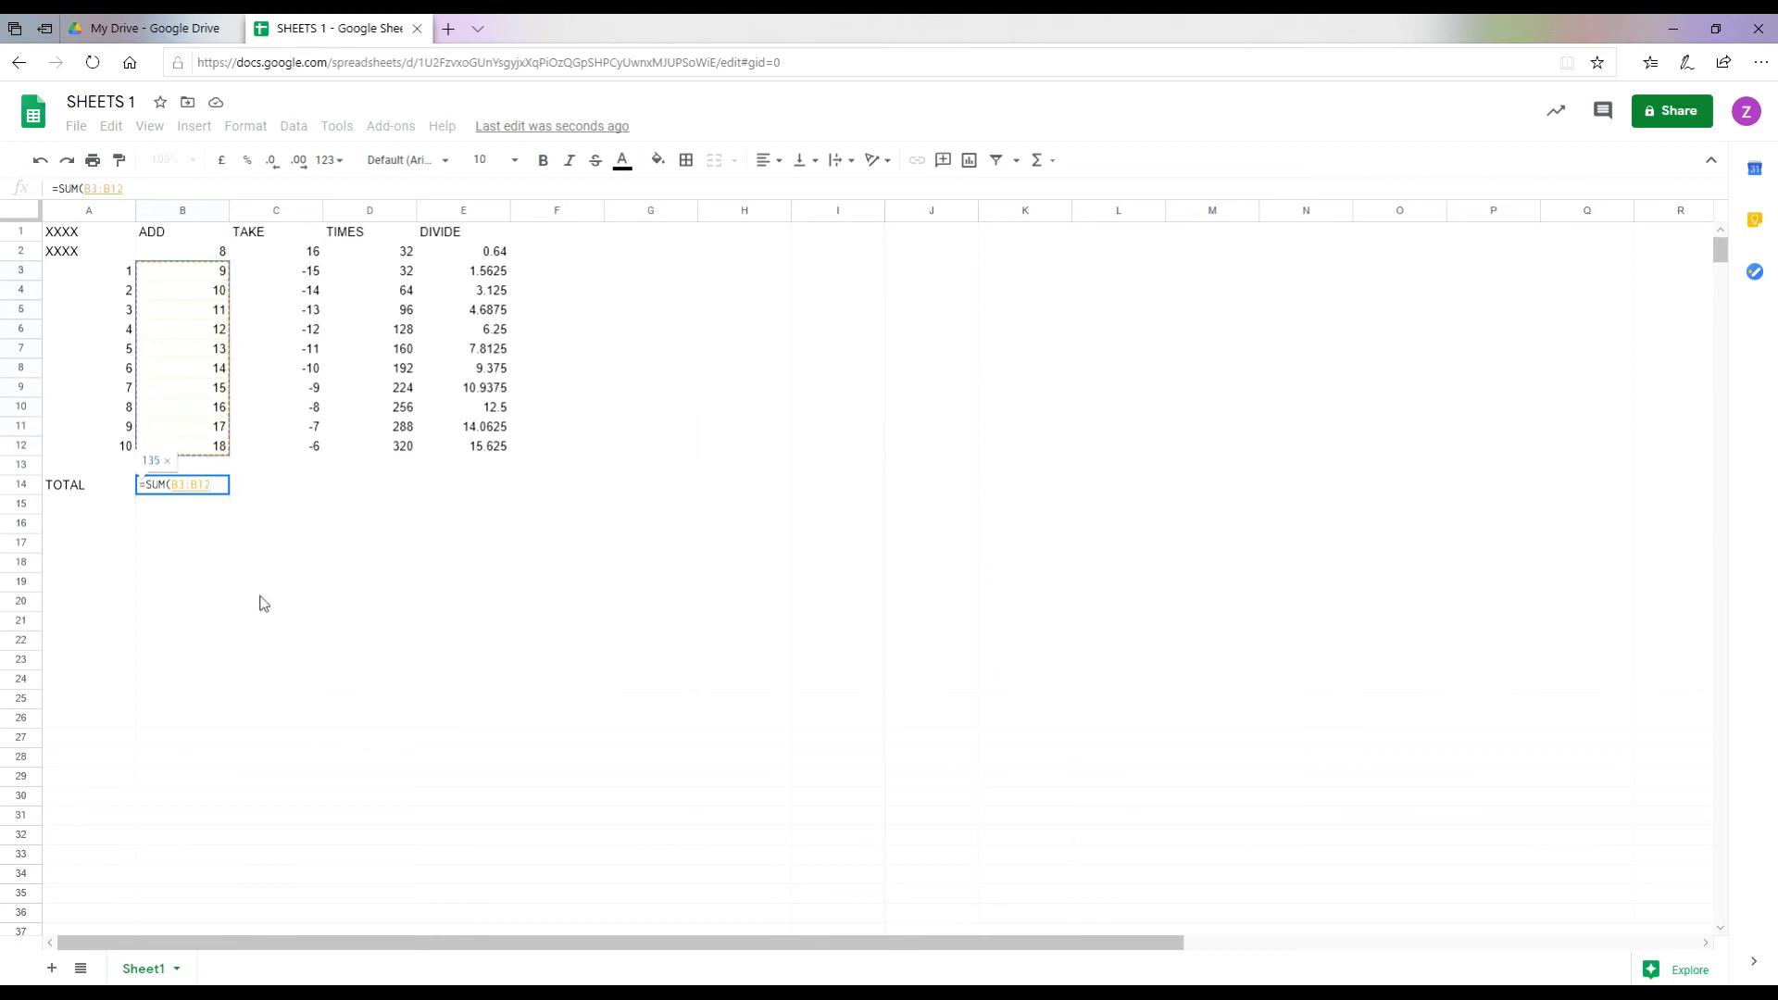
pyautogui.write(')')
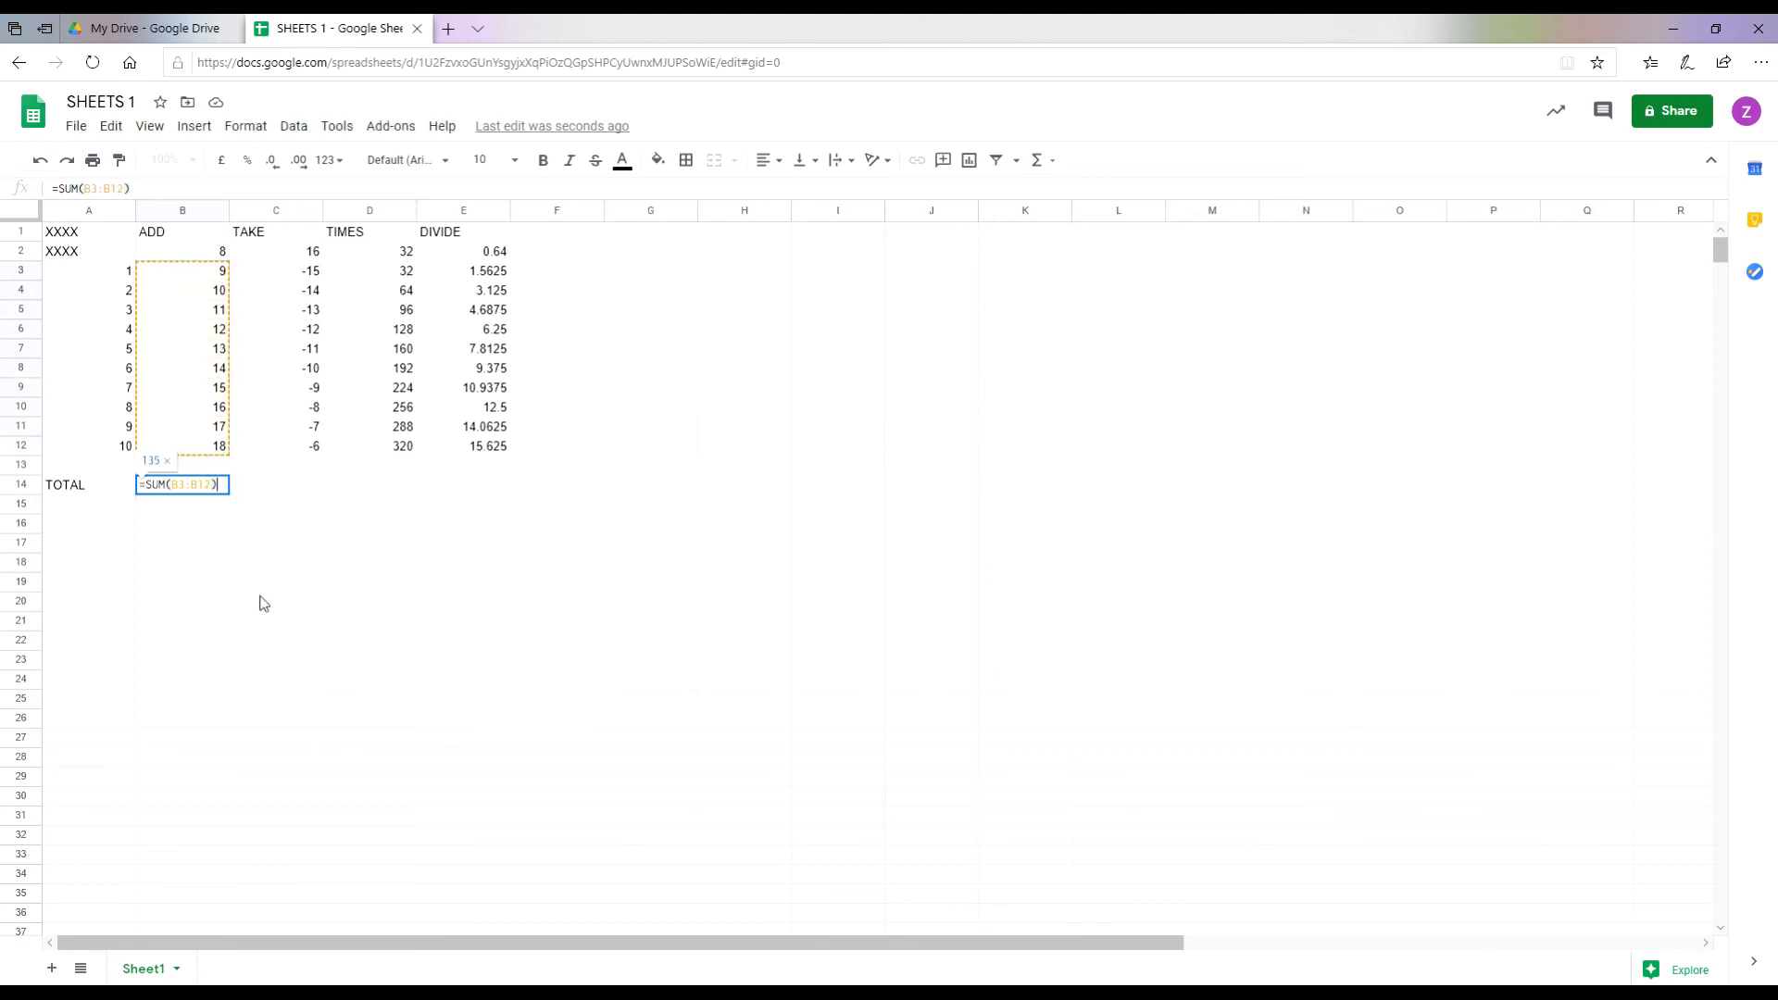
pyautogui.press('Return')
pyautogui.press('Up')
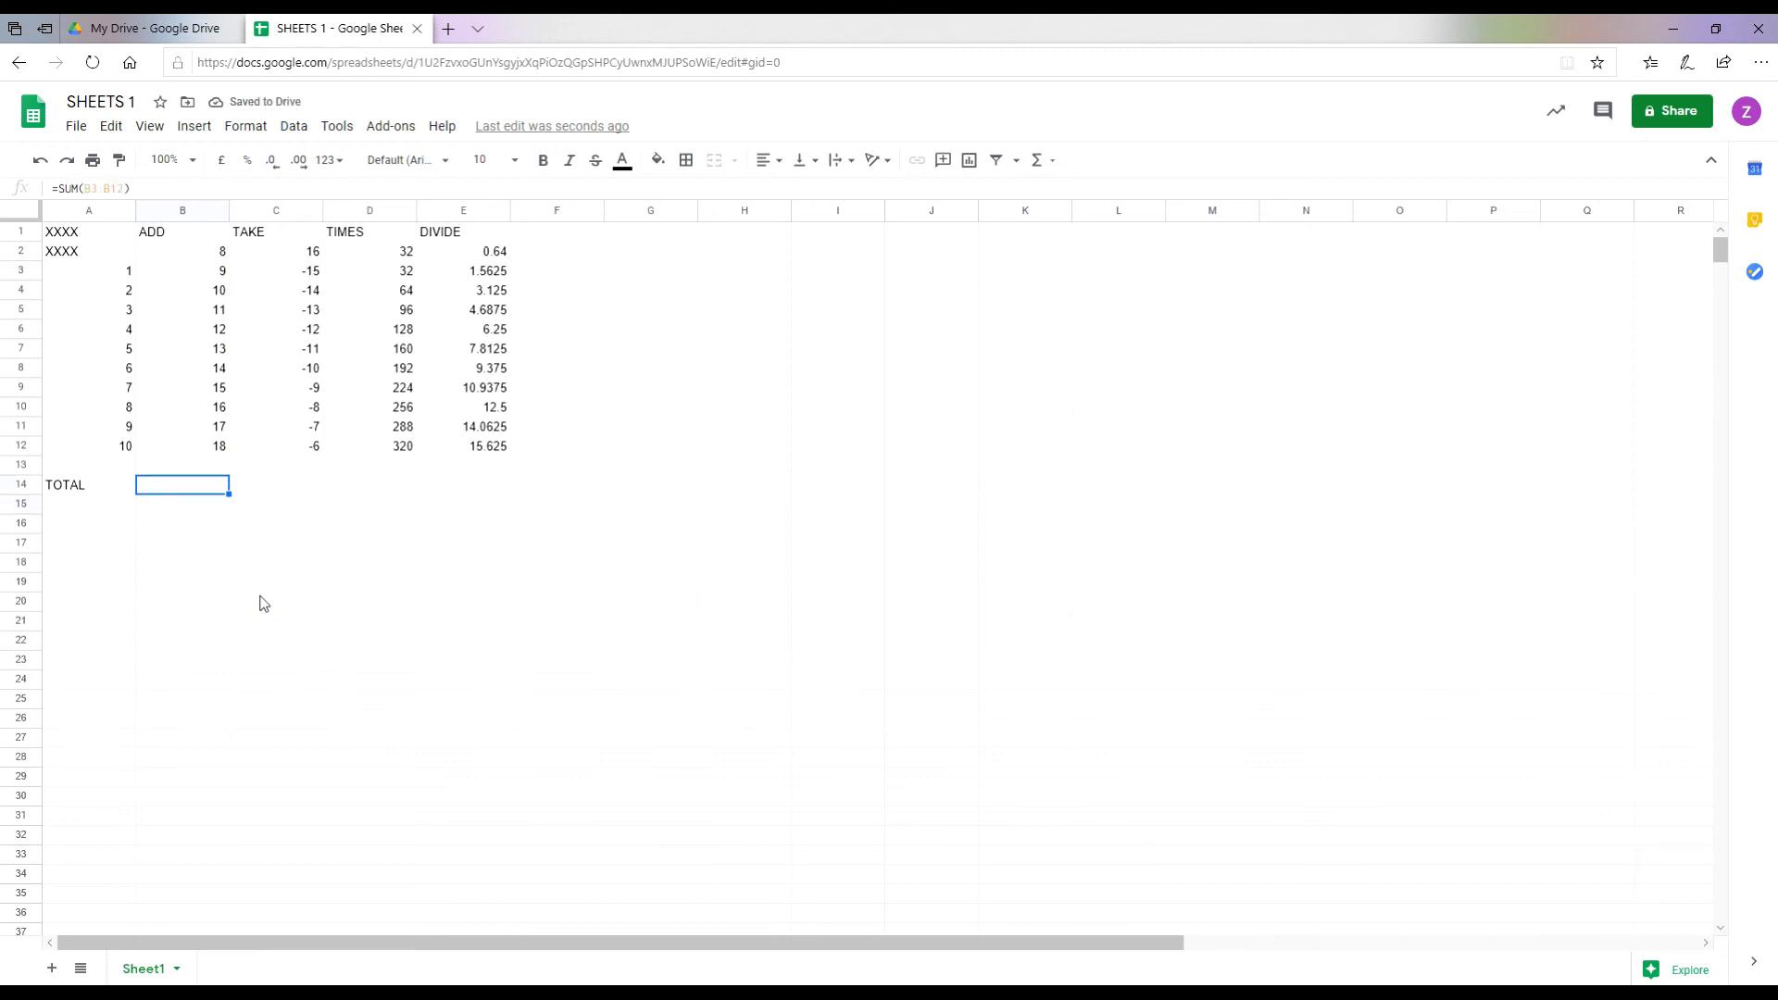
pyautogui.click(197, 501)
pyautogui.press('Up')
pyautogui.click(544, 160)
# Step: Enter =SUM(C3:C12) in C14, totalling the TAKE column to -105, and bold it
pyautogui.click(274, 489)
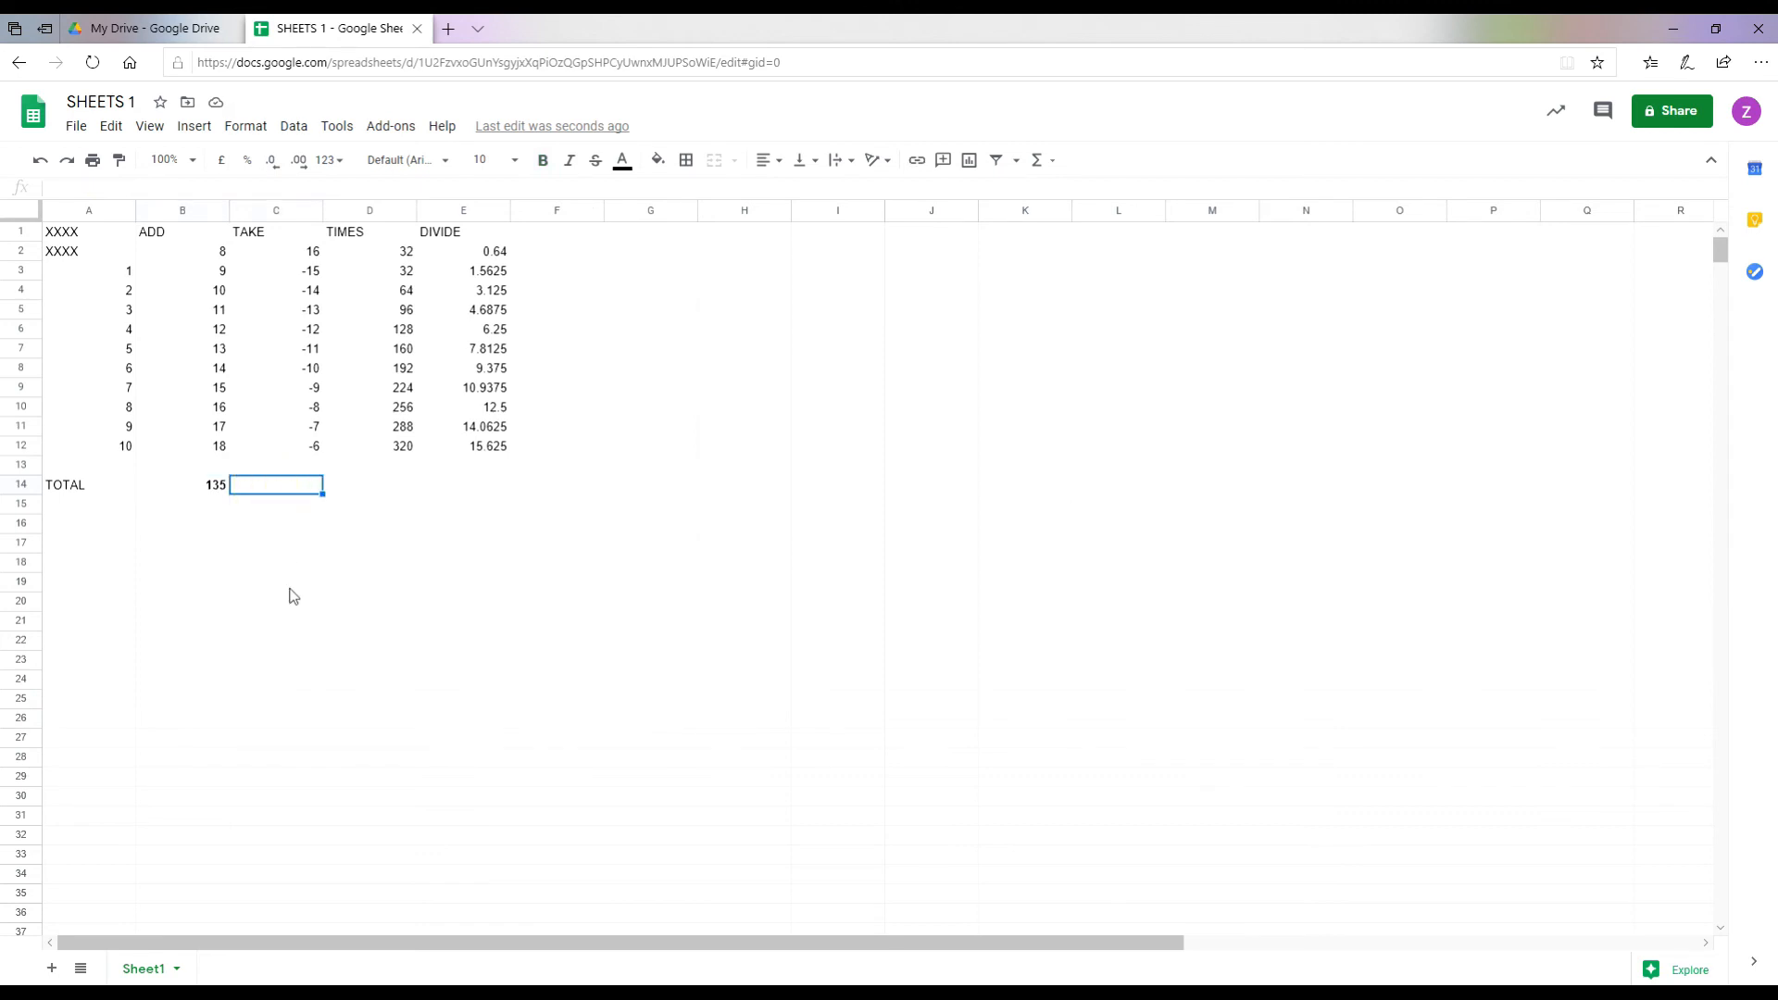
pyautogui.write('=')
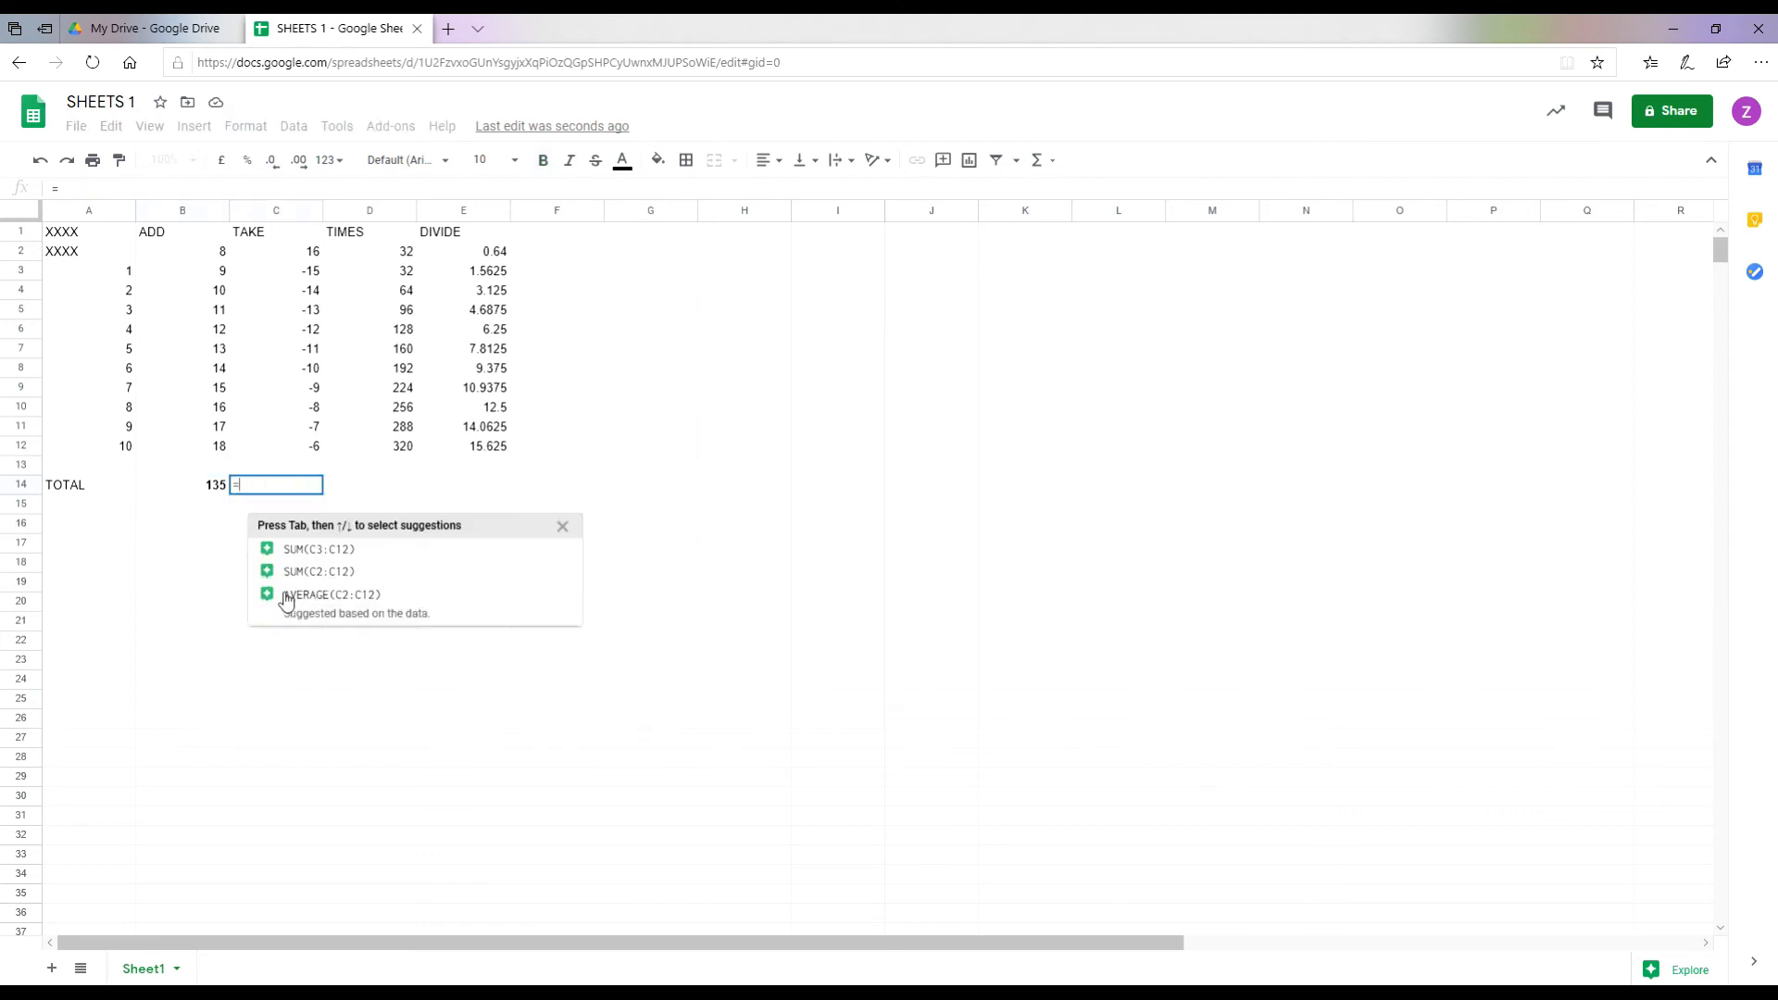
pyautogui.write('SUM')
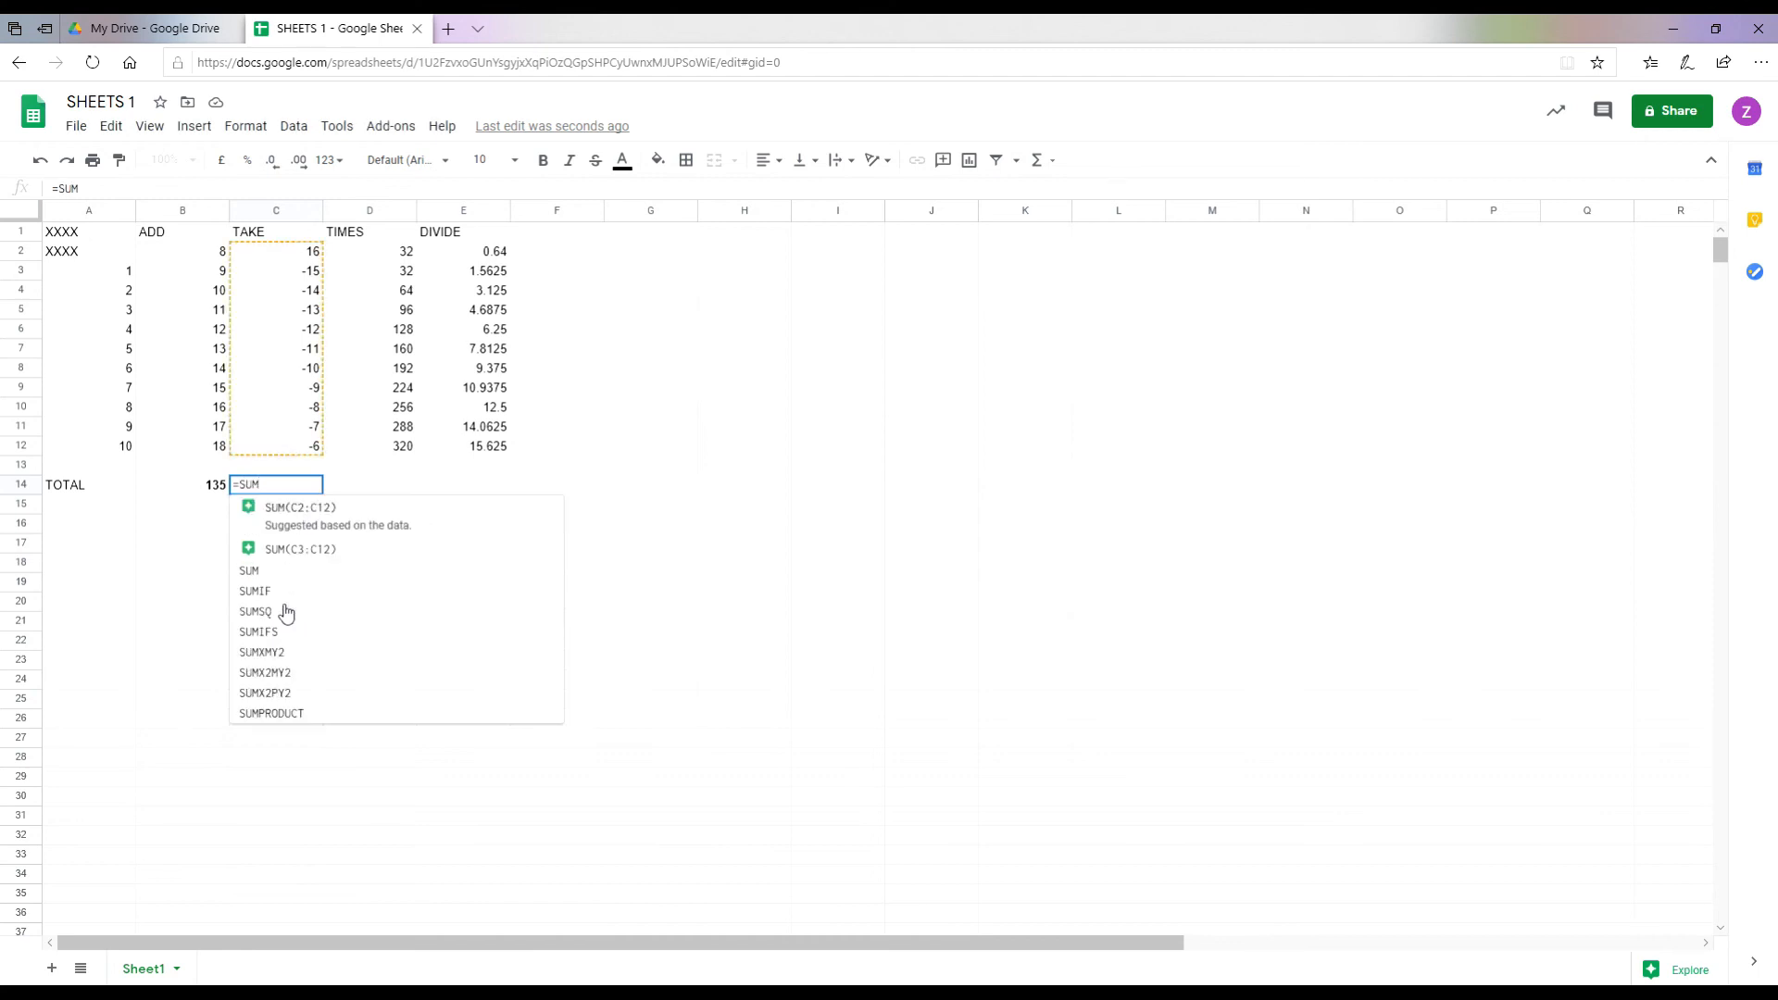
pyautogui.write('(')
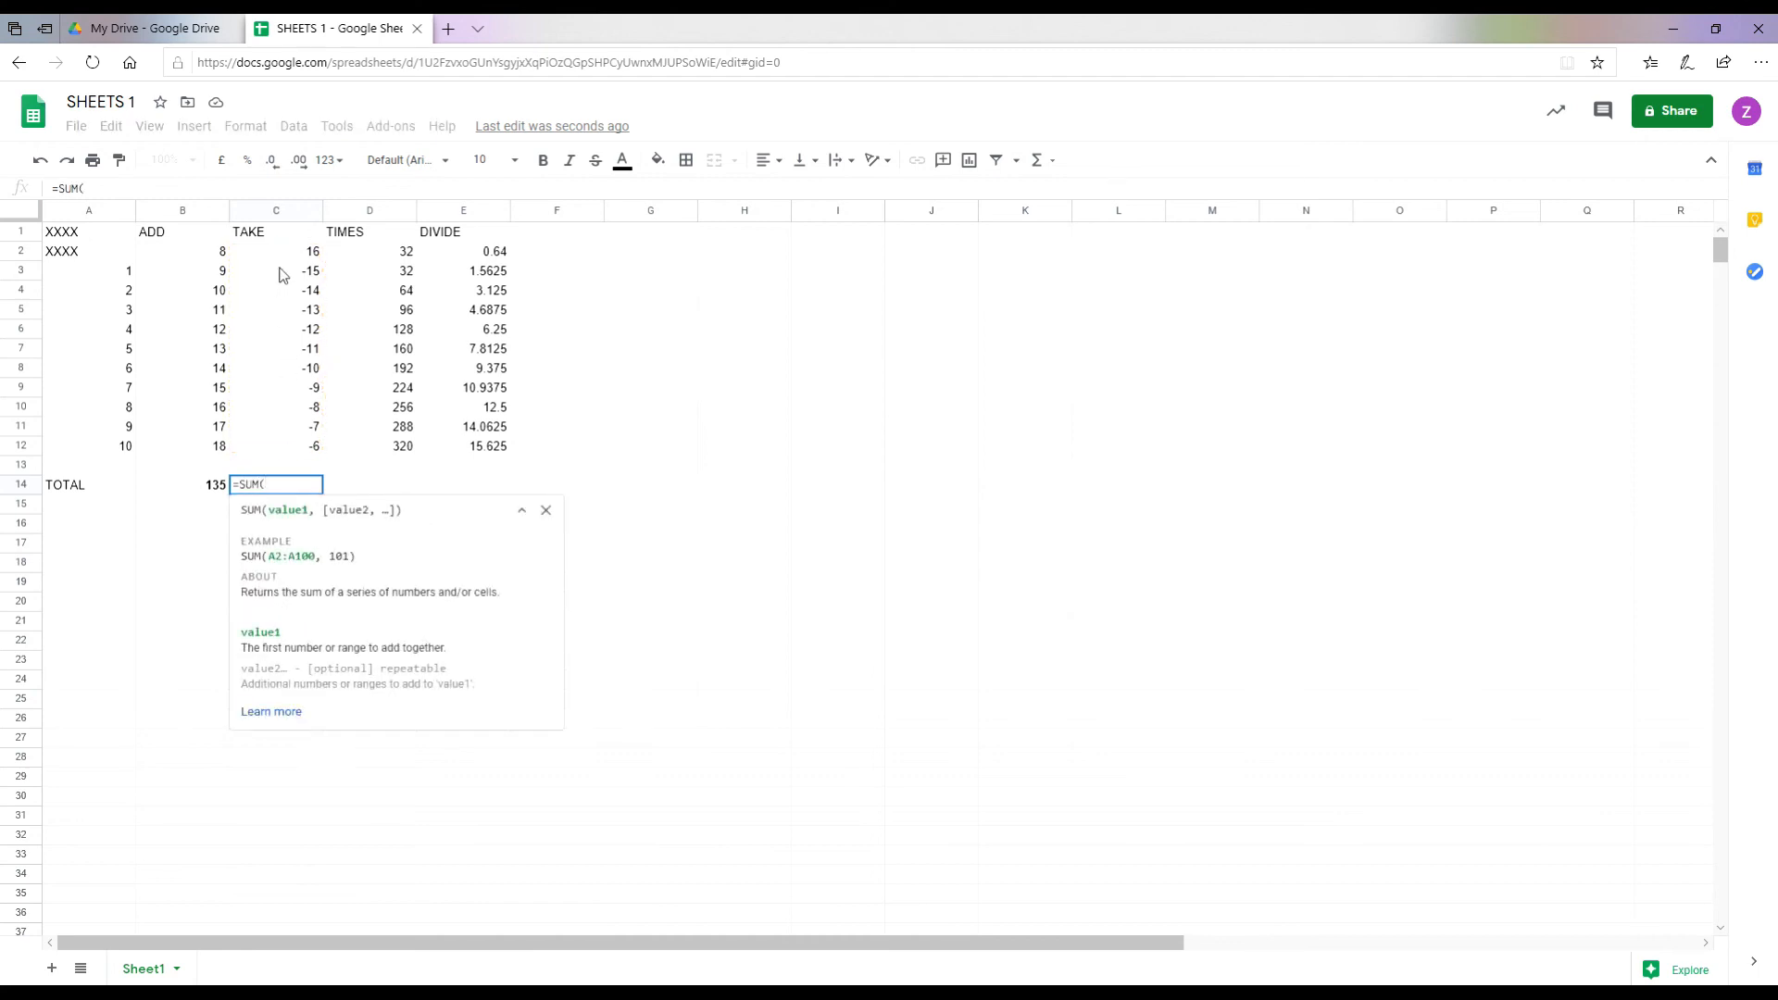
pyautogui.moveTo(283, 273); pyautogui.dragTo(298, 450)
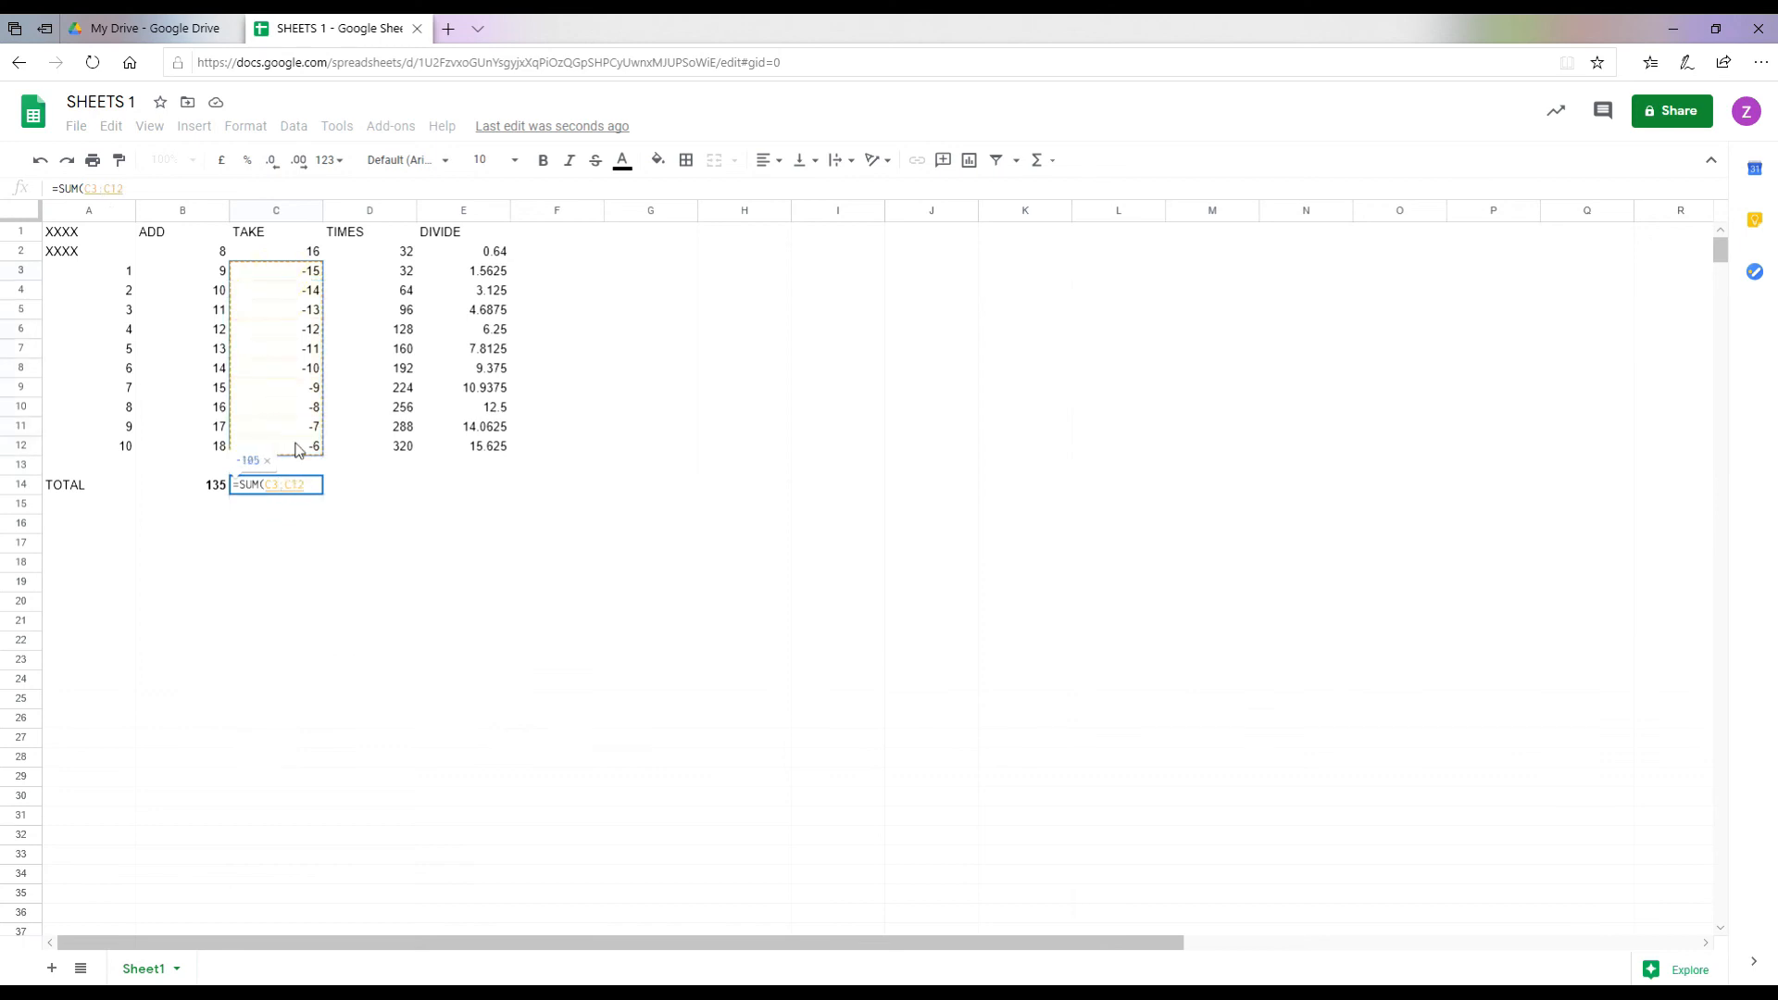
pyautogui.write(')')
pyautogui.press('Return')
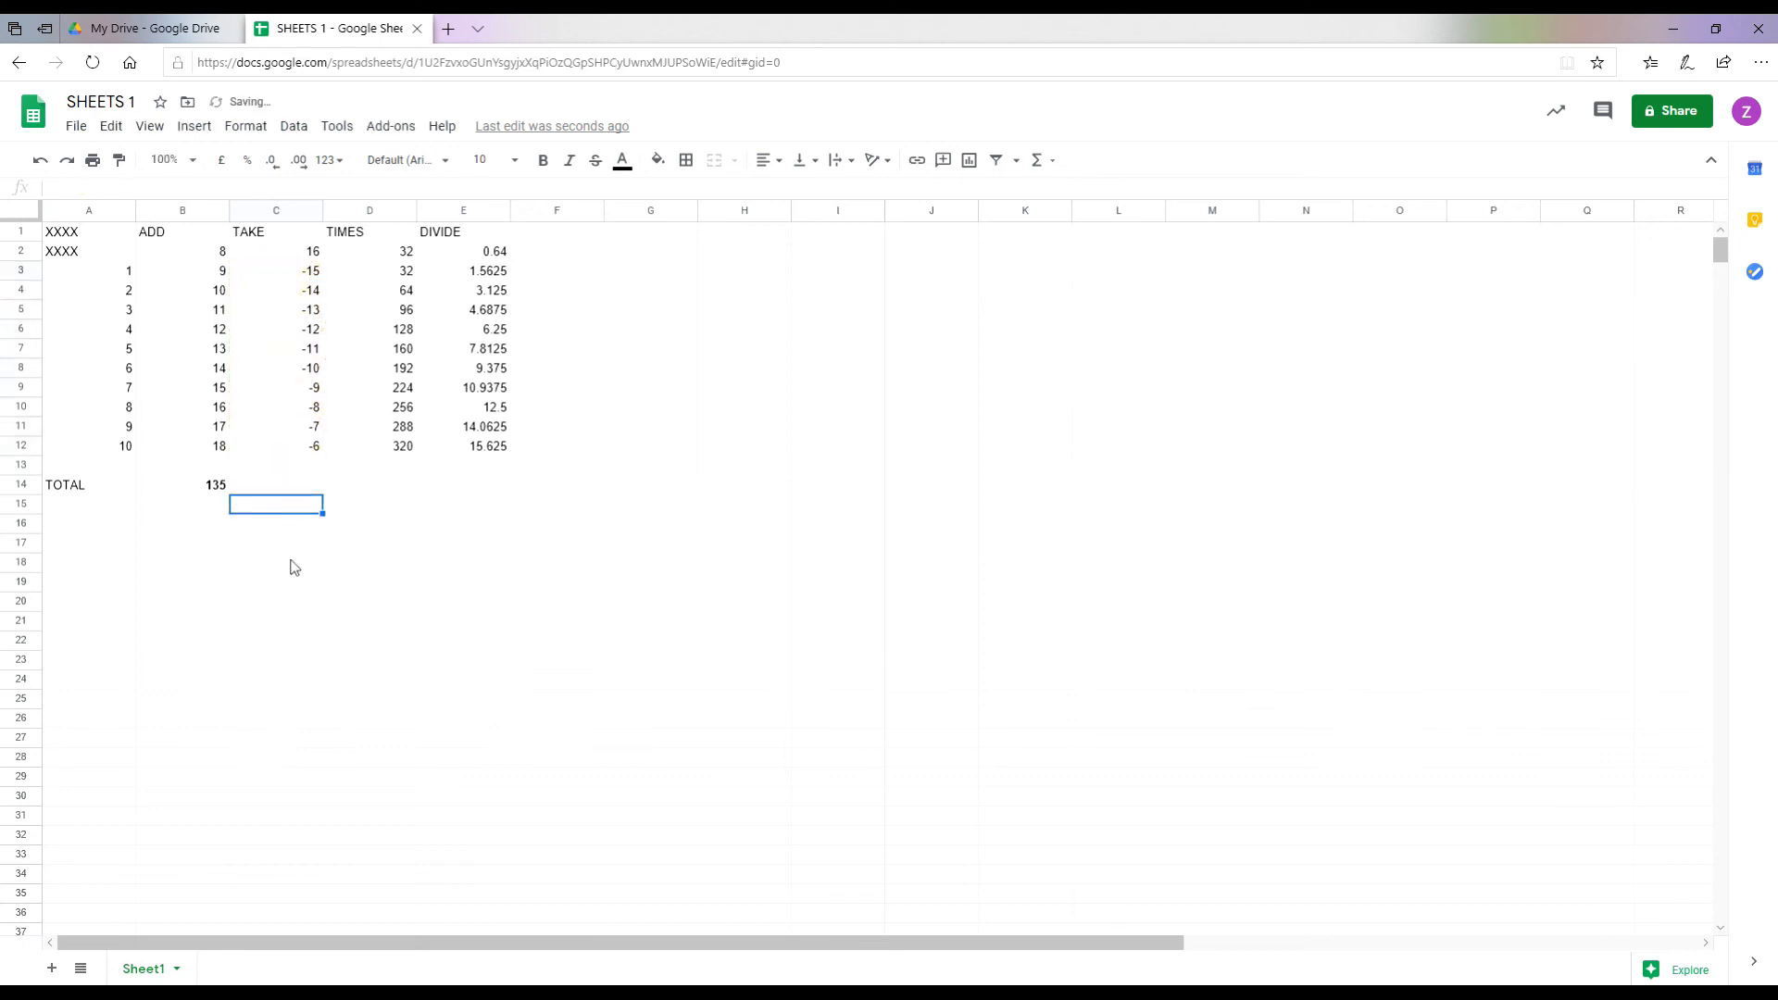
pyautogui.click(278, 488)
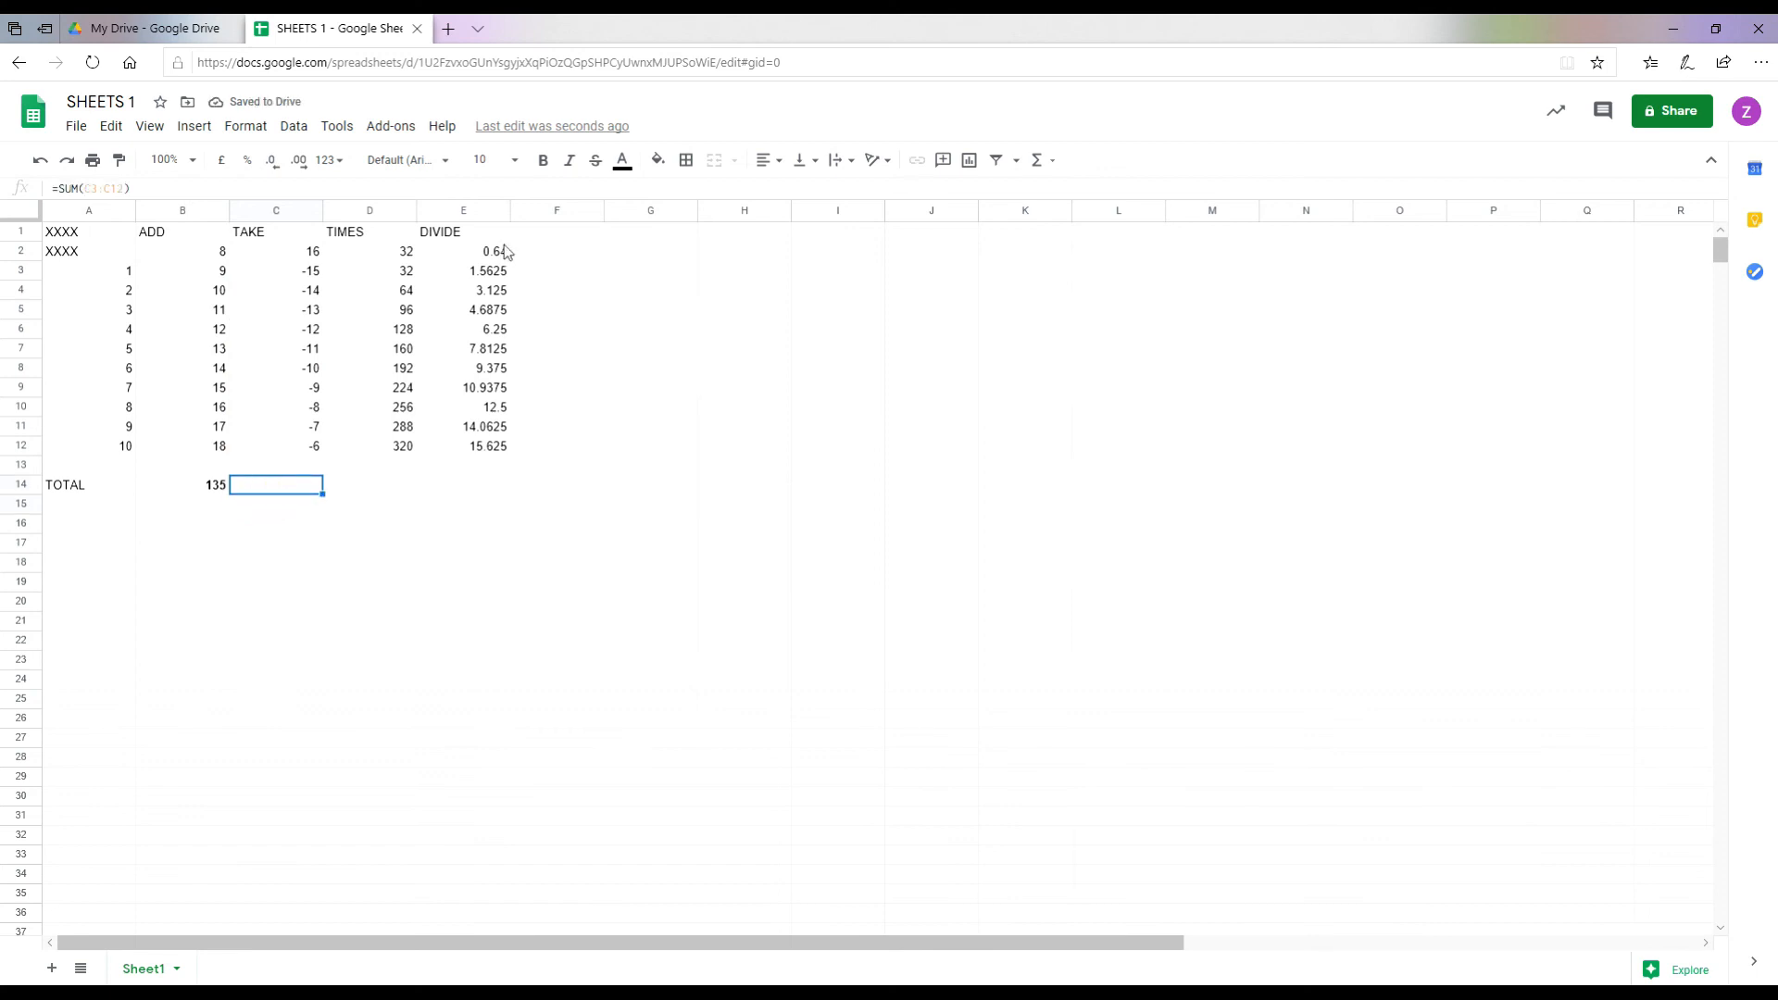
pyautogui.click(542, 162)
pyautogui.click(372, 493)
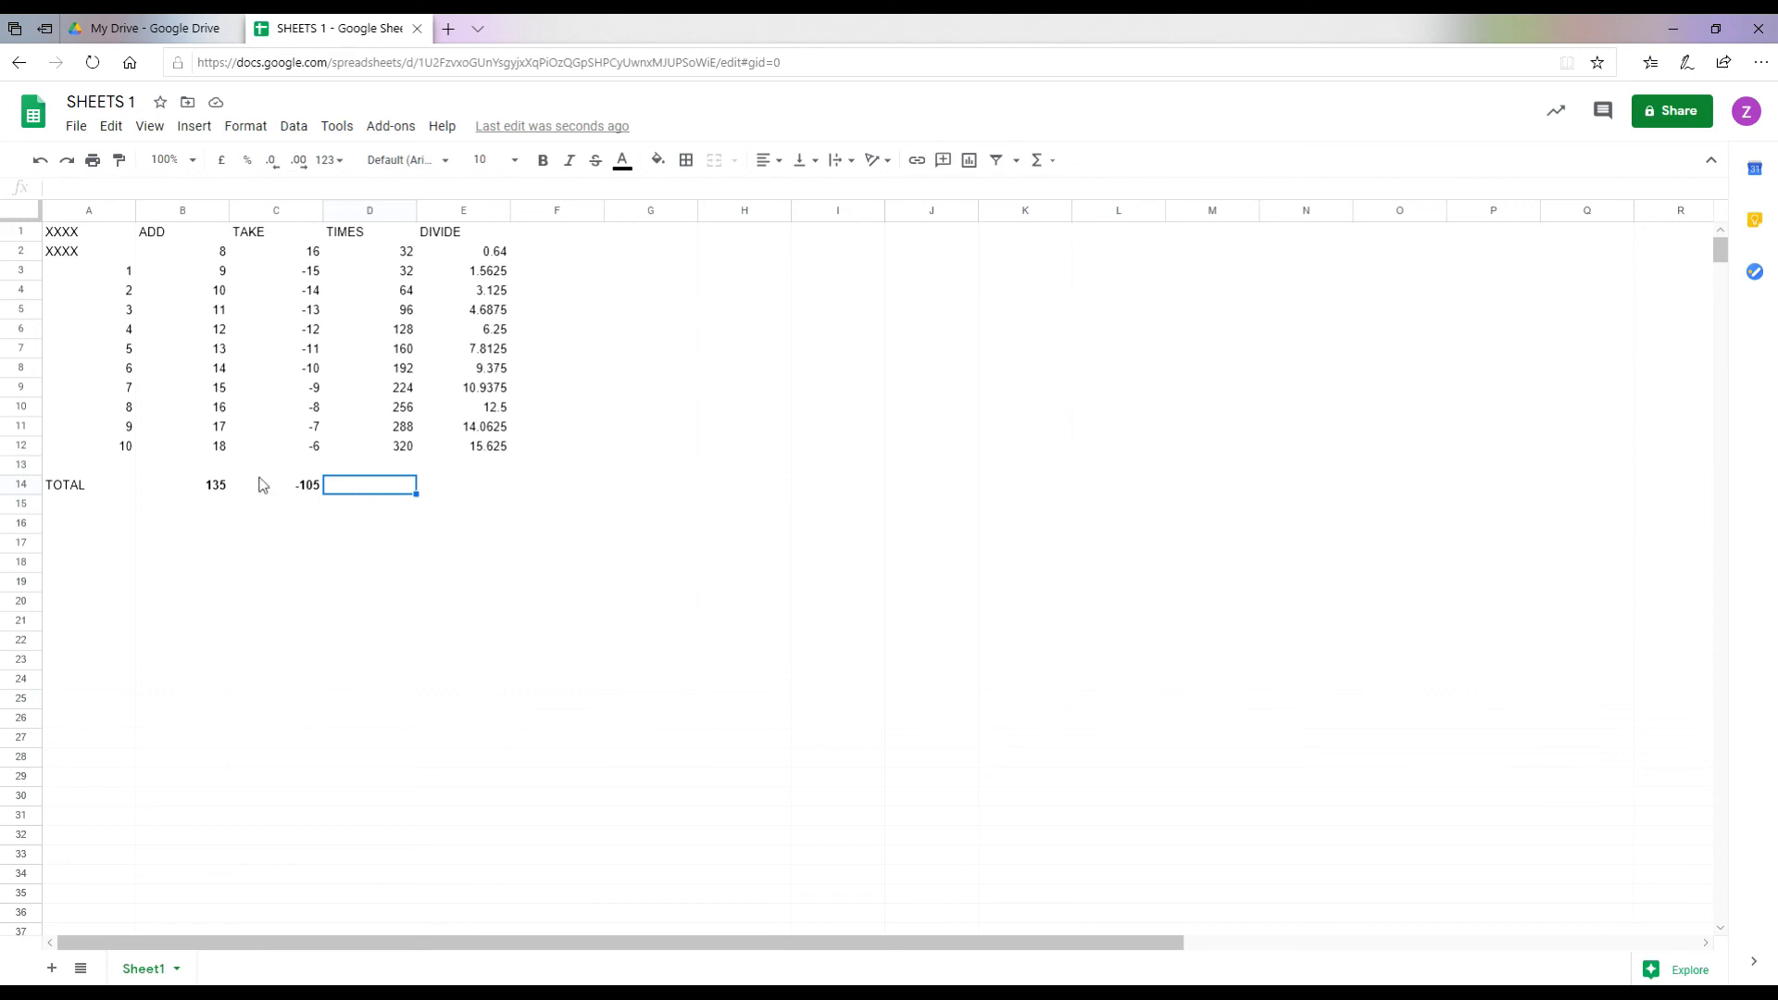
# Step: Enter =SUM(D3:D12) in D14 for a TIMES total of 1760, and bold it
pyautogui.write('=')
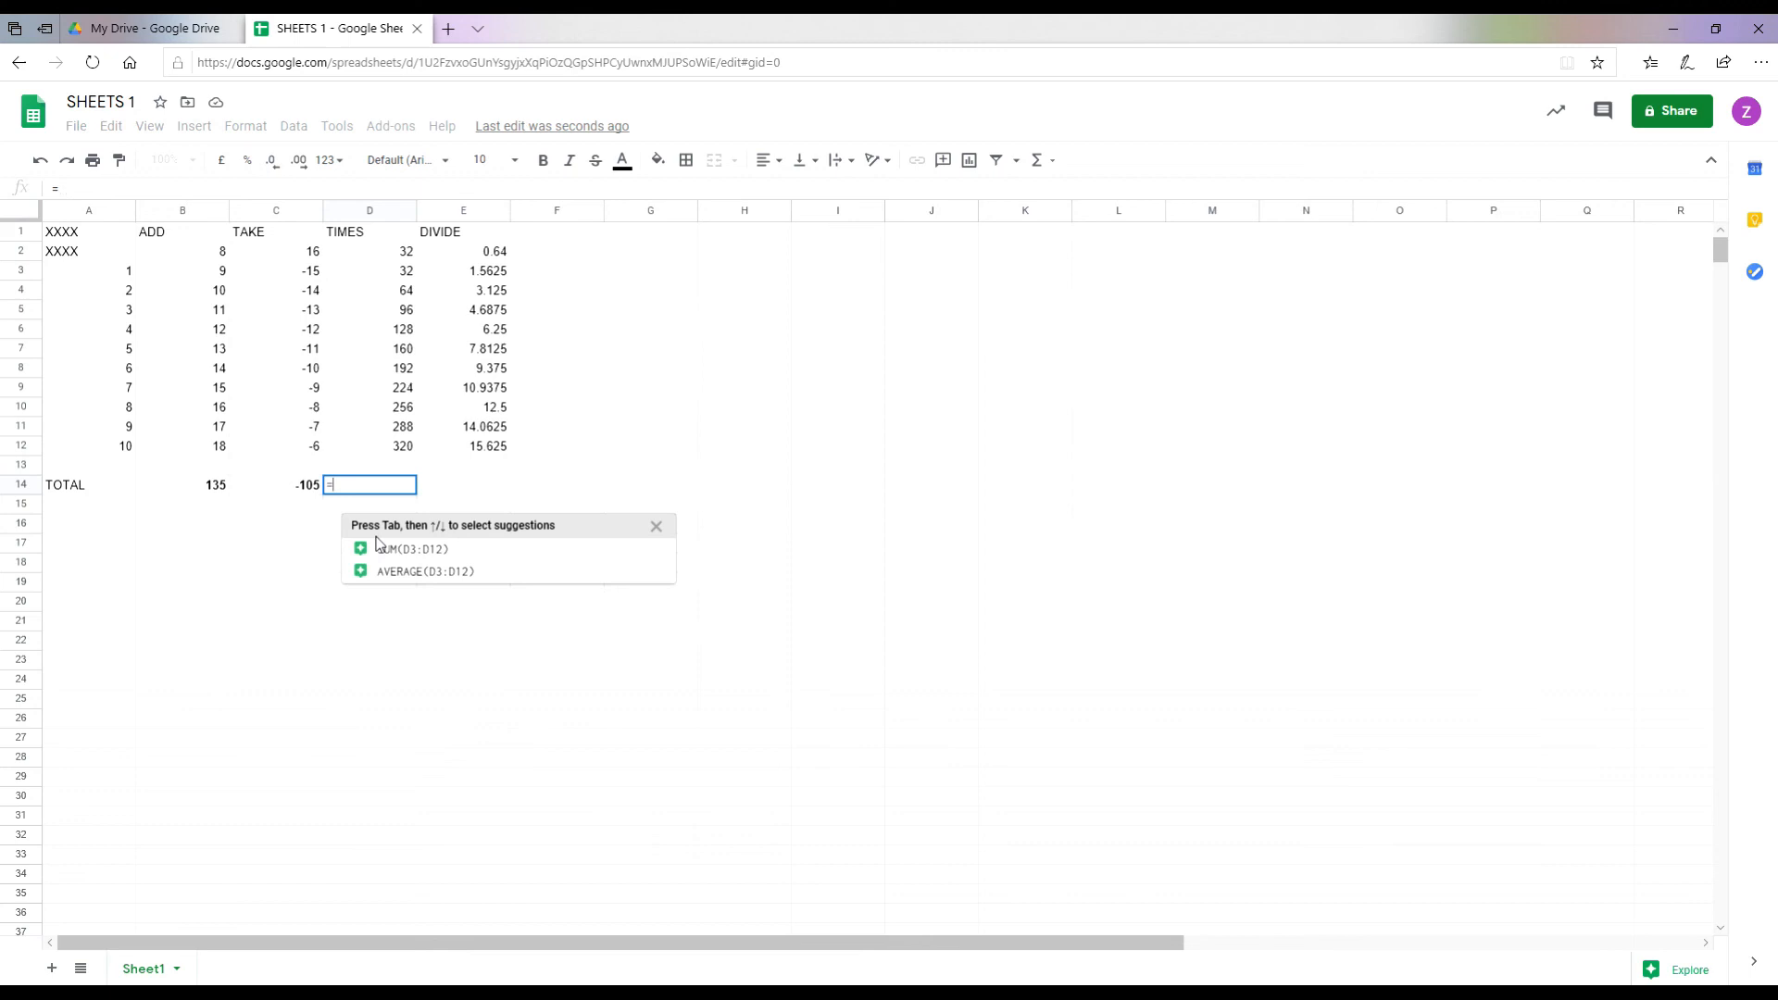
pyautogui.write('SUM(')
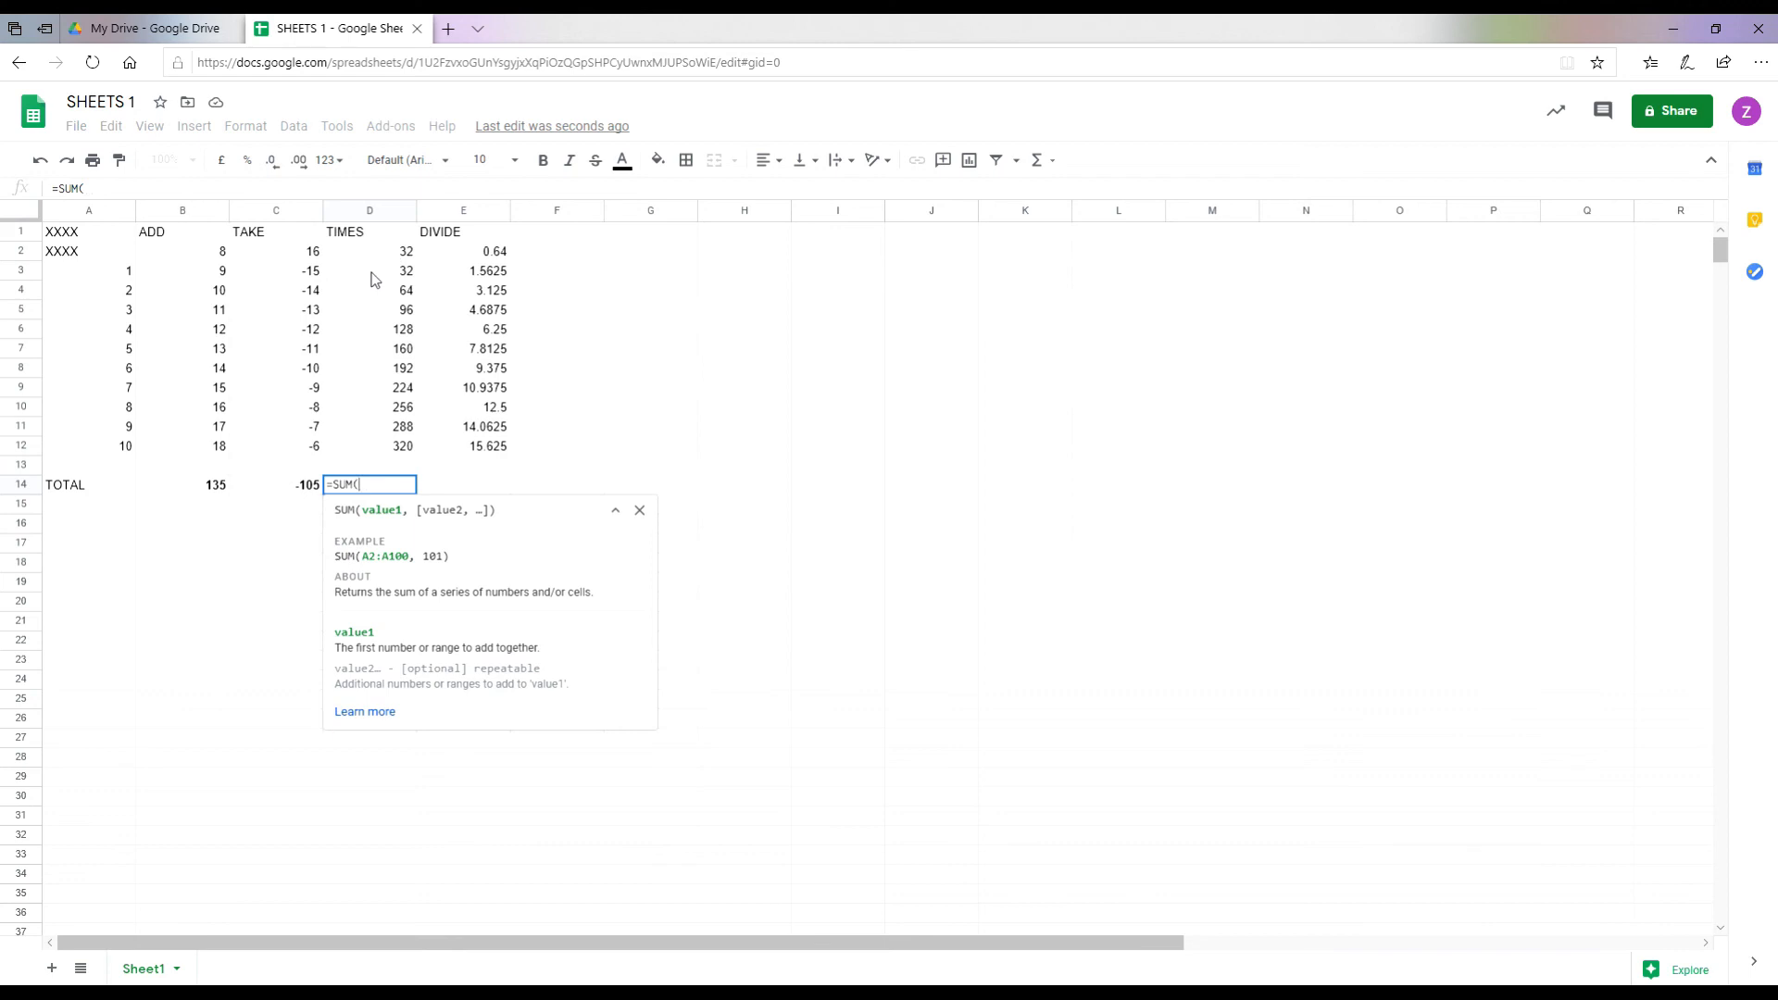
pyautogui.moveTo(374, 279); pyautogui.dragTo(390, 452)
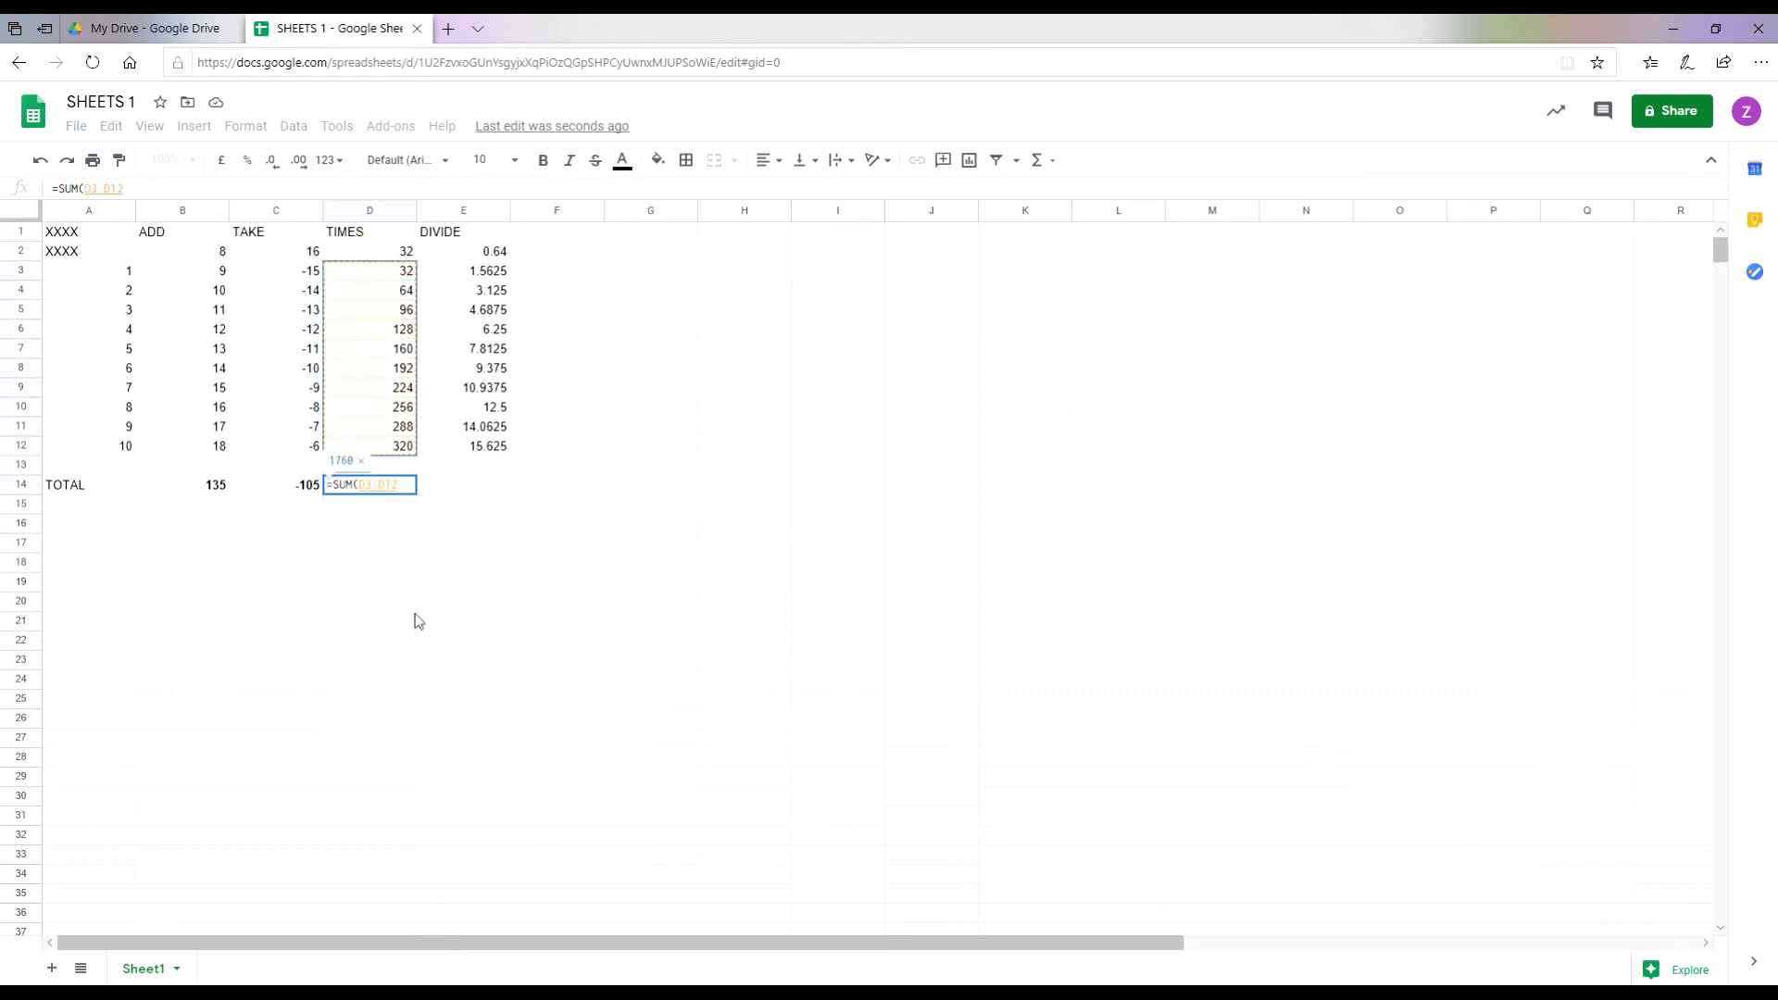
pyautogui.write(')')
pyautogui.press('Return')
pyautogui.press('Up')
pyautogui.click(544, 163)
# Step: Enter =SUM(E3:E12) in E14 for a DIVIDE total of 85.9375, and bold it
pyautogui.click(453, 484)
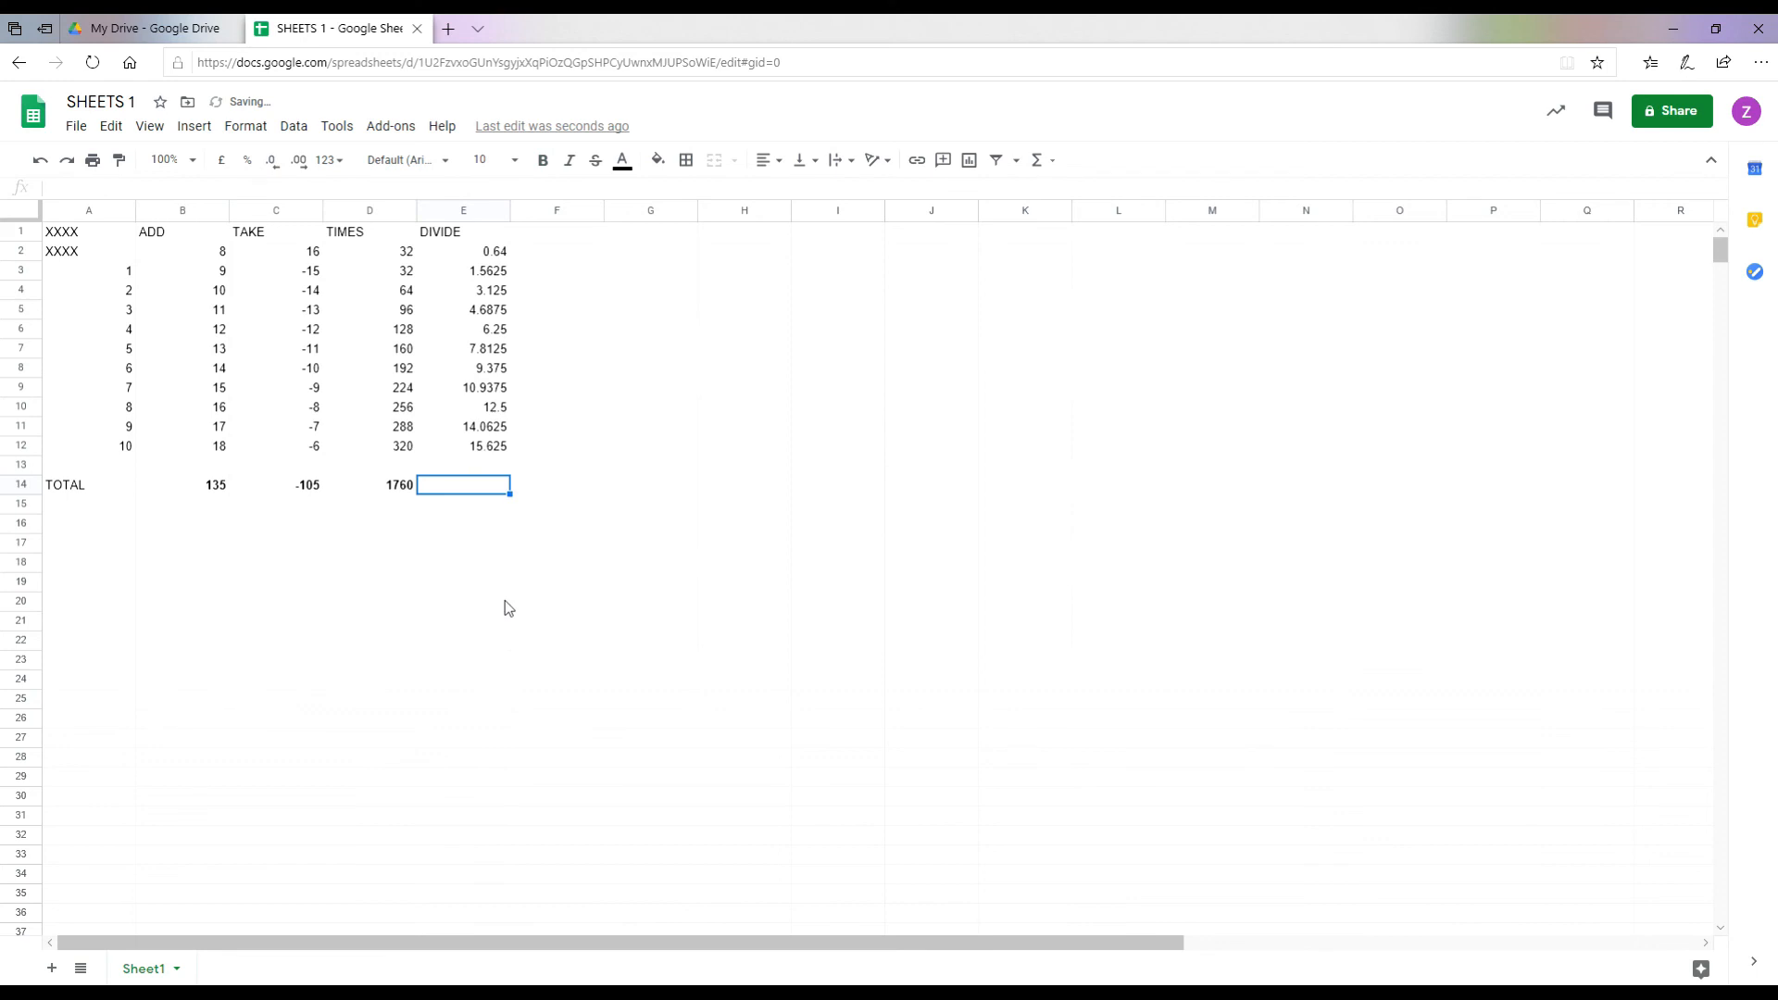
pyautogui.write('=SUM(')
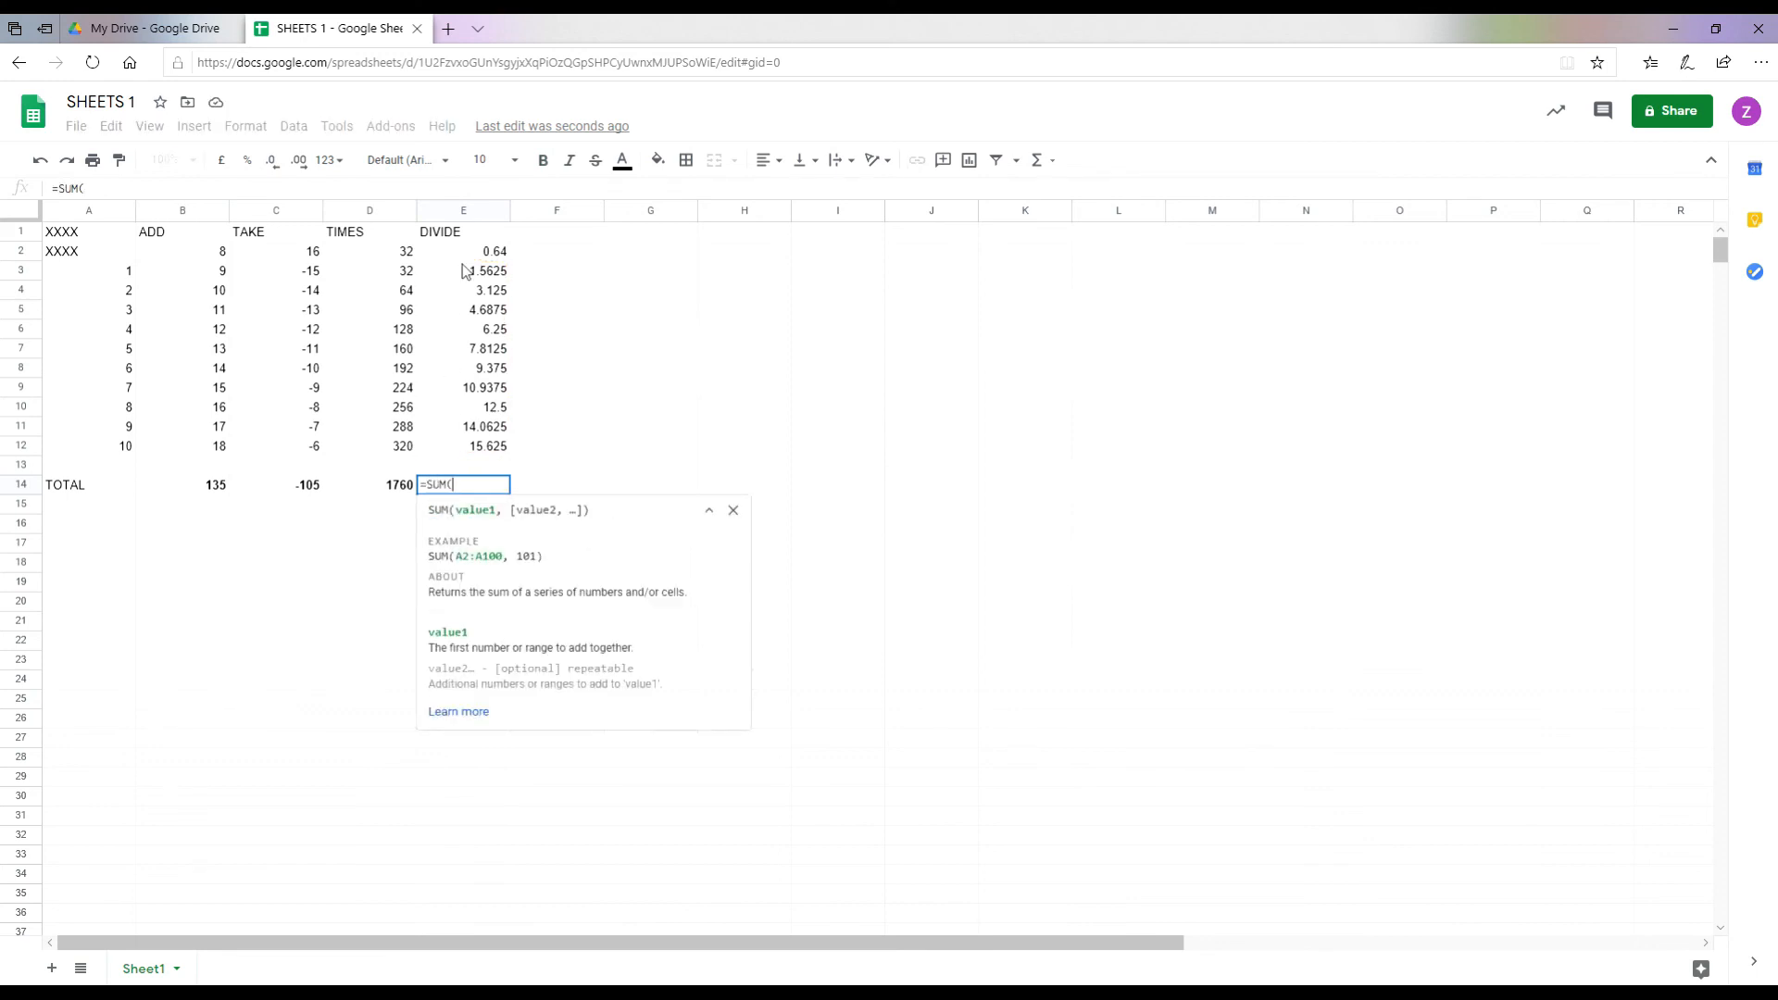
pyautogui.moveTo(479, 272); pyautogui.dragTo(471, 451)
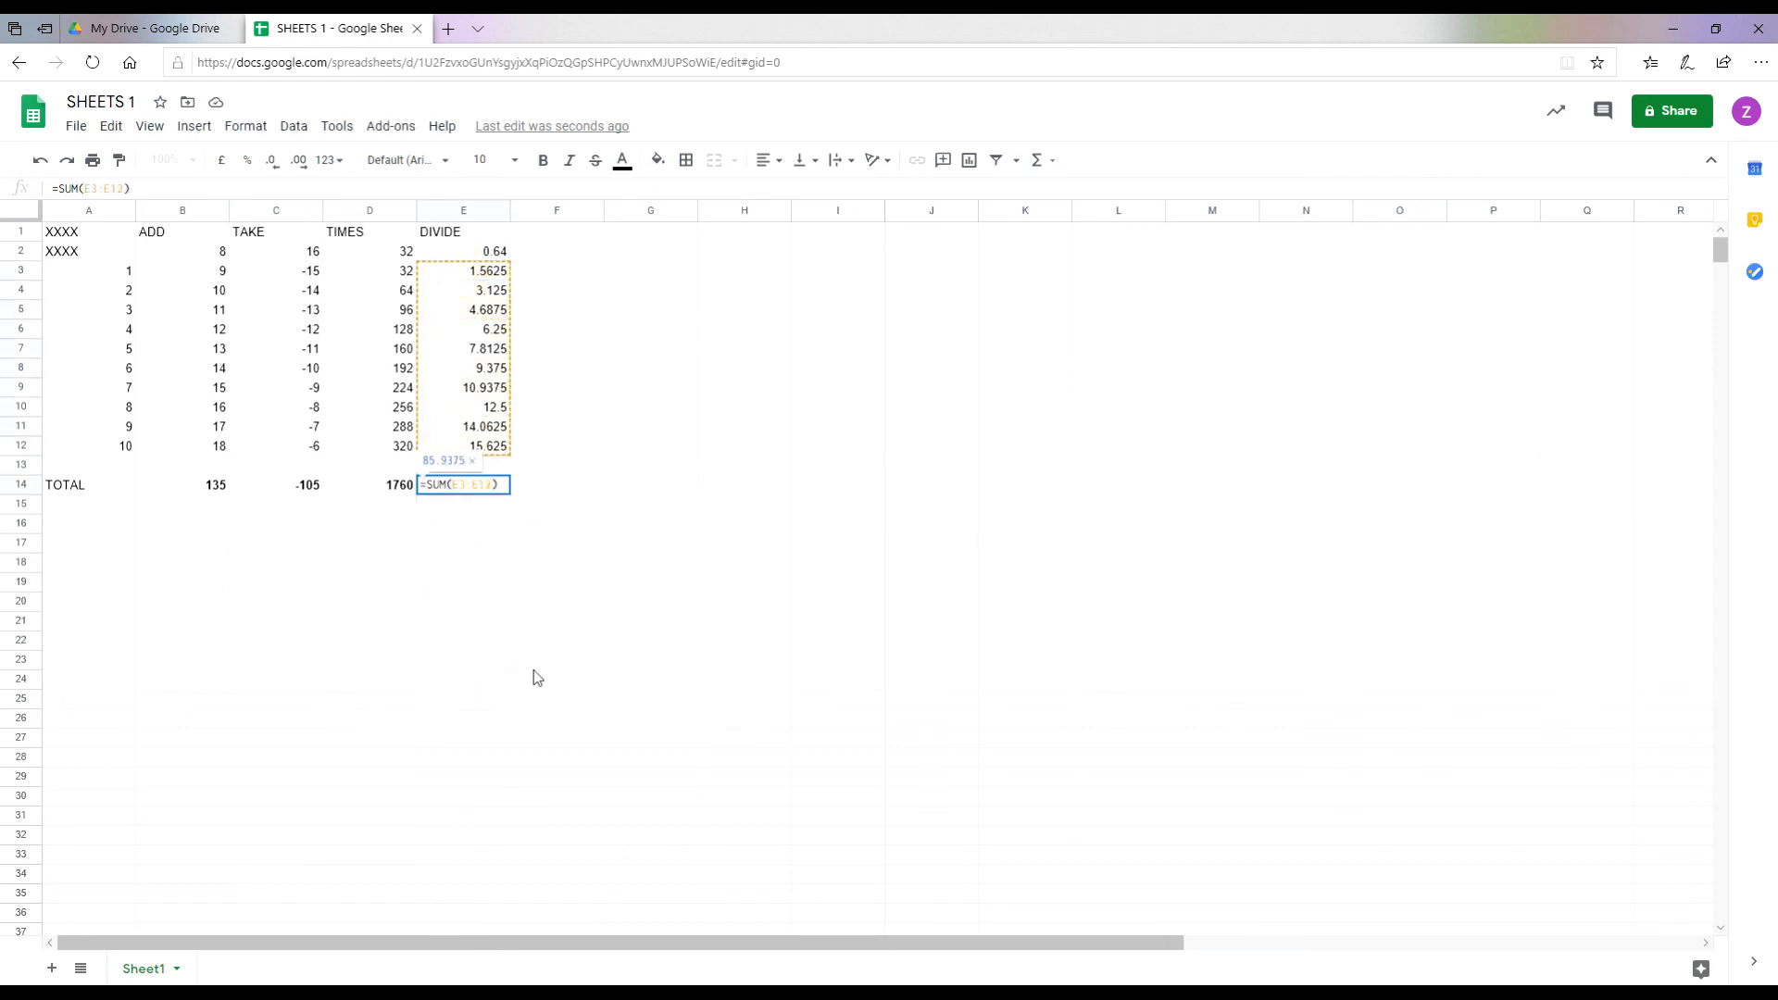
pyautogui.press('Return')
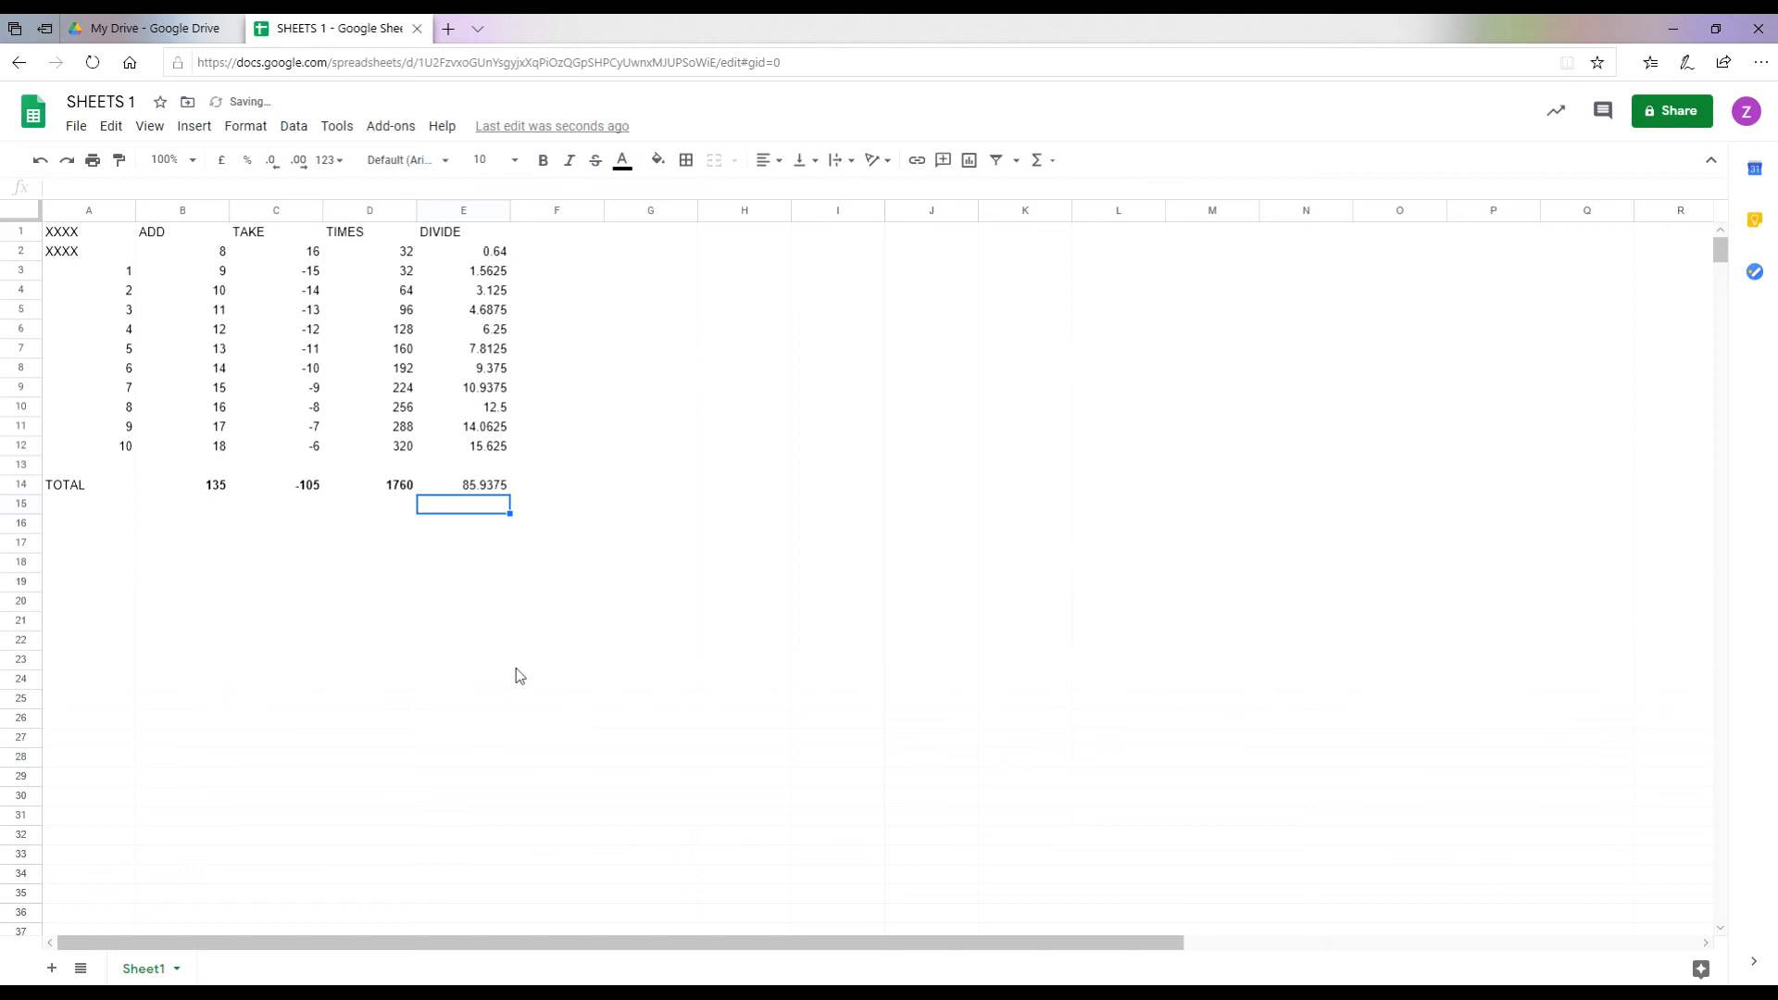
pyautogui.click(466, 488)
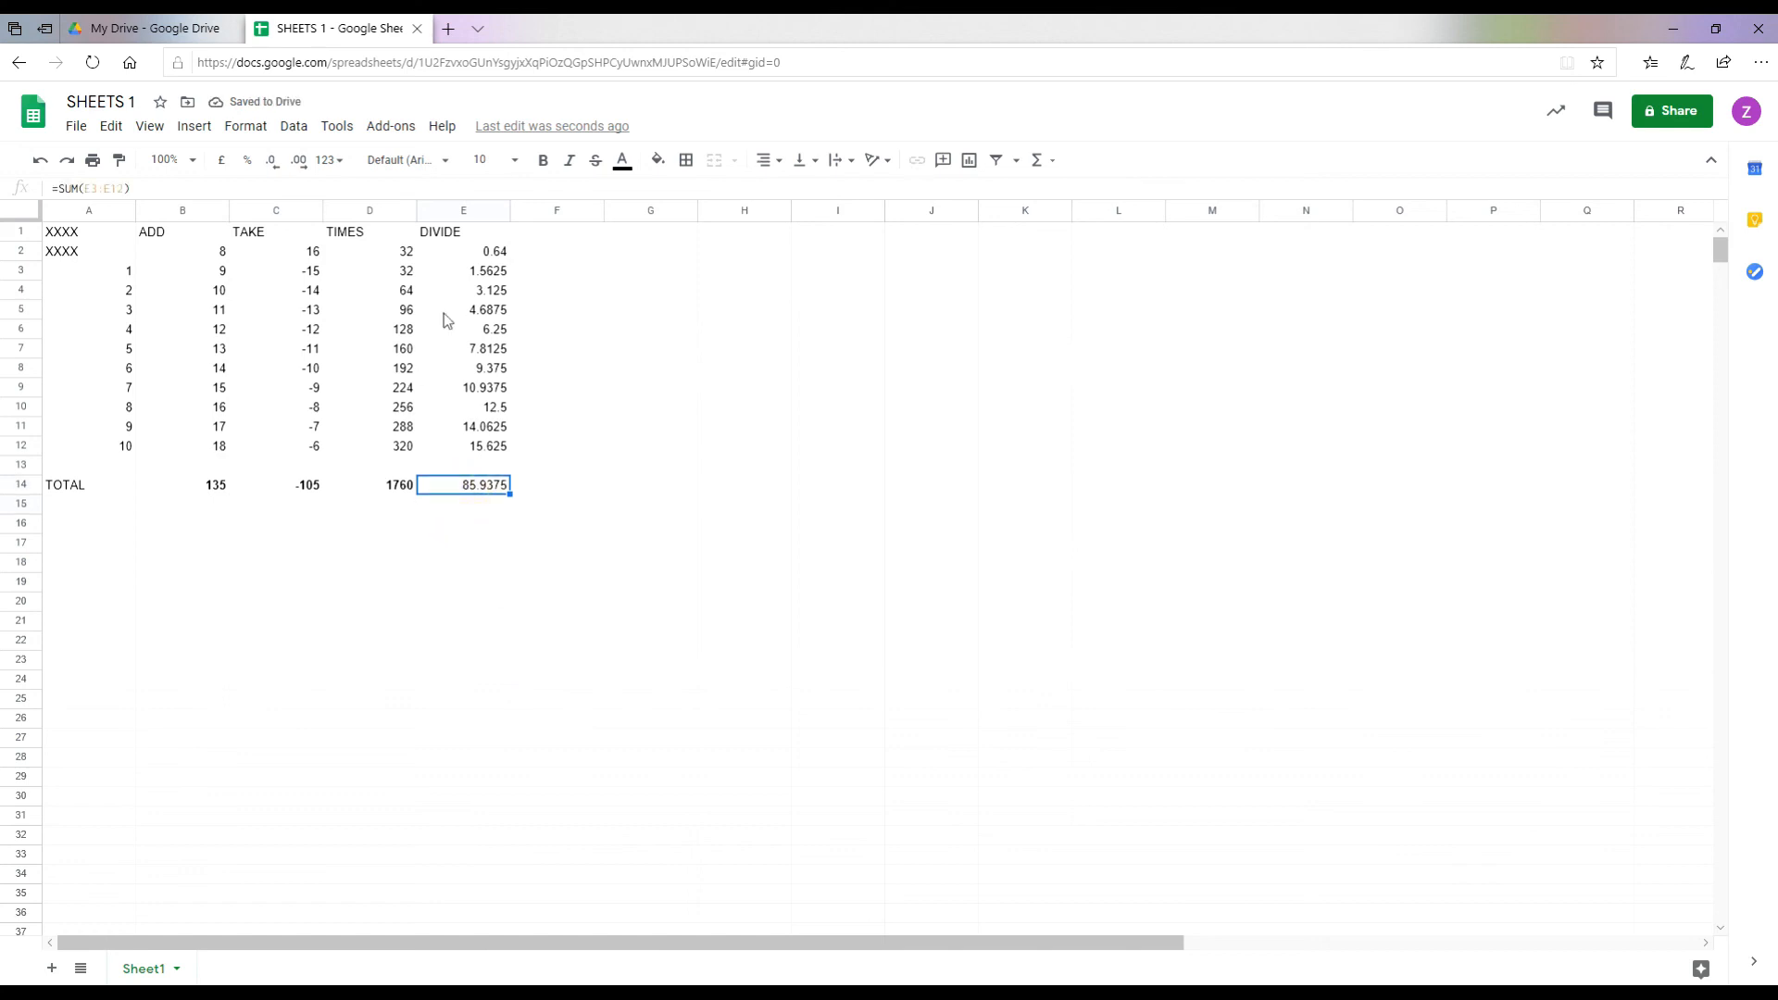
pyautogui.click(544, 161)
pyautogui.click(483, 543)
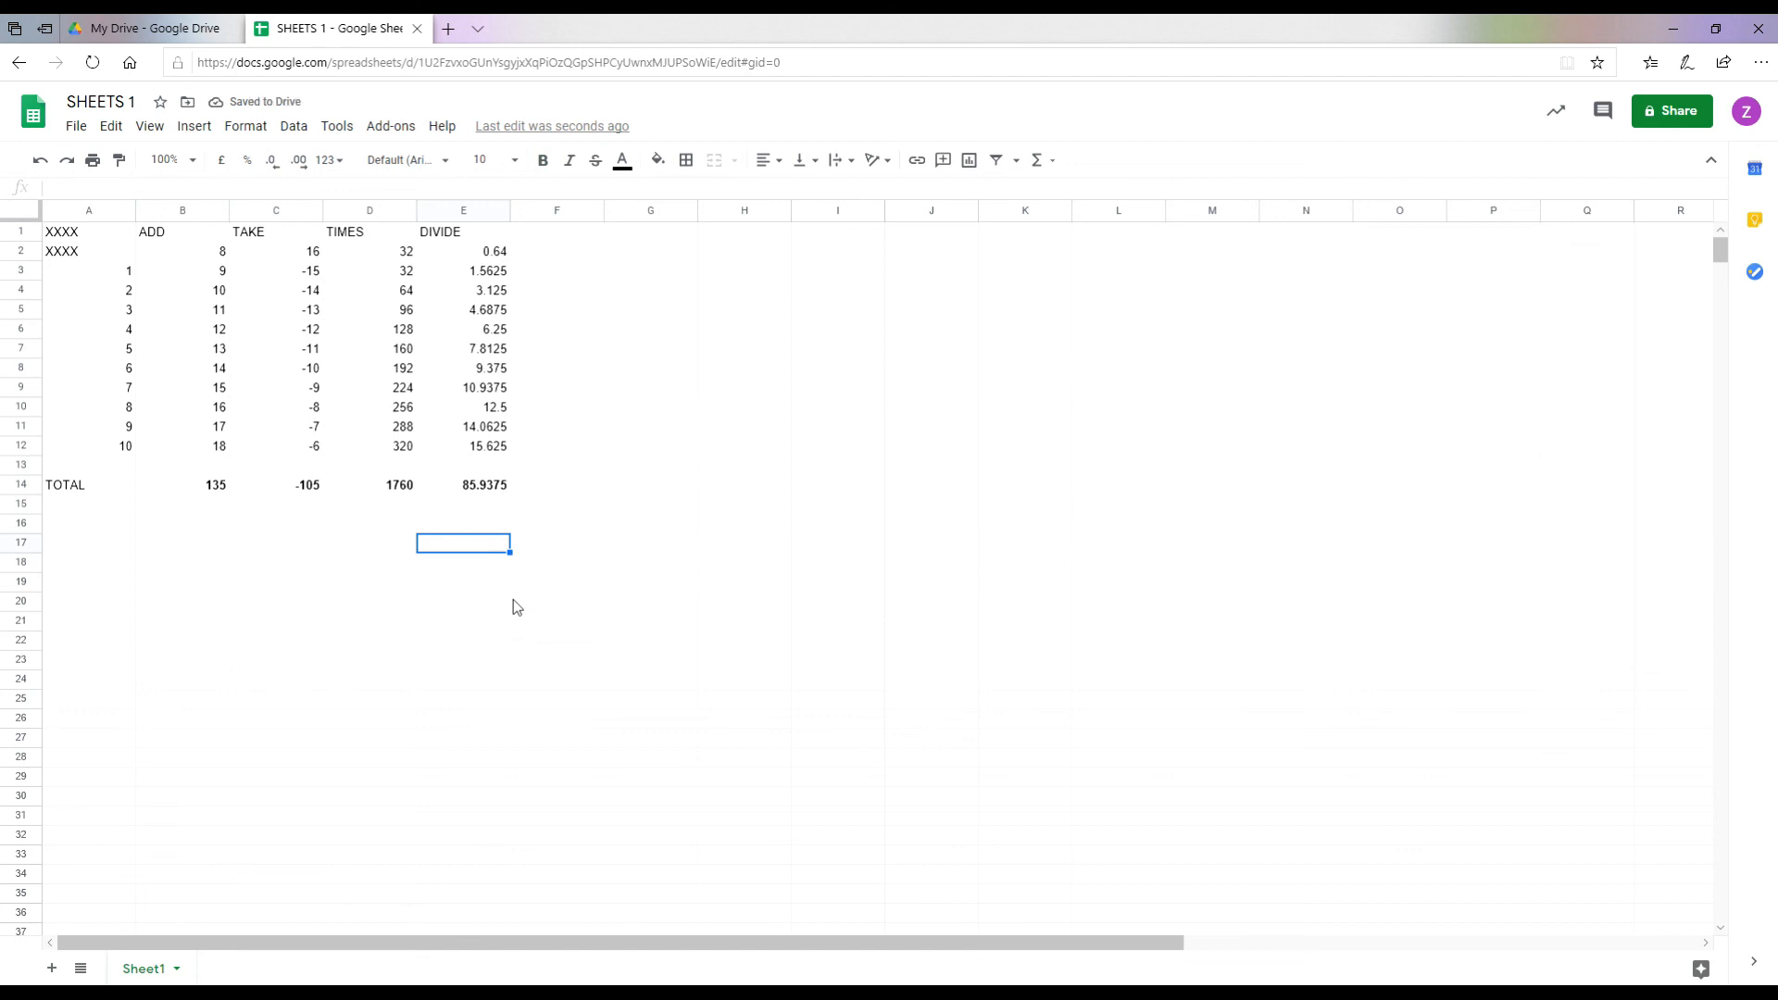
# Step: Enter =SUM(B14:E14) in A15 for a grand total of 1875.9375
pyautogui.click(88, 508)
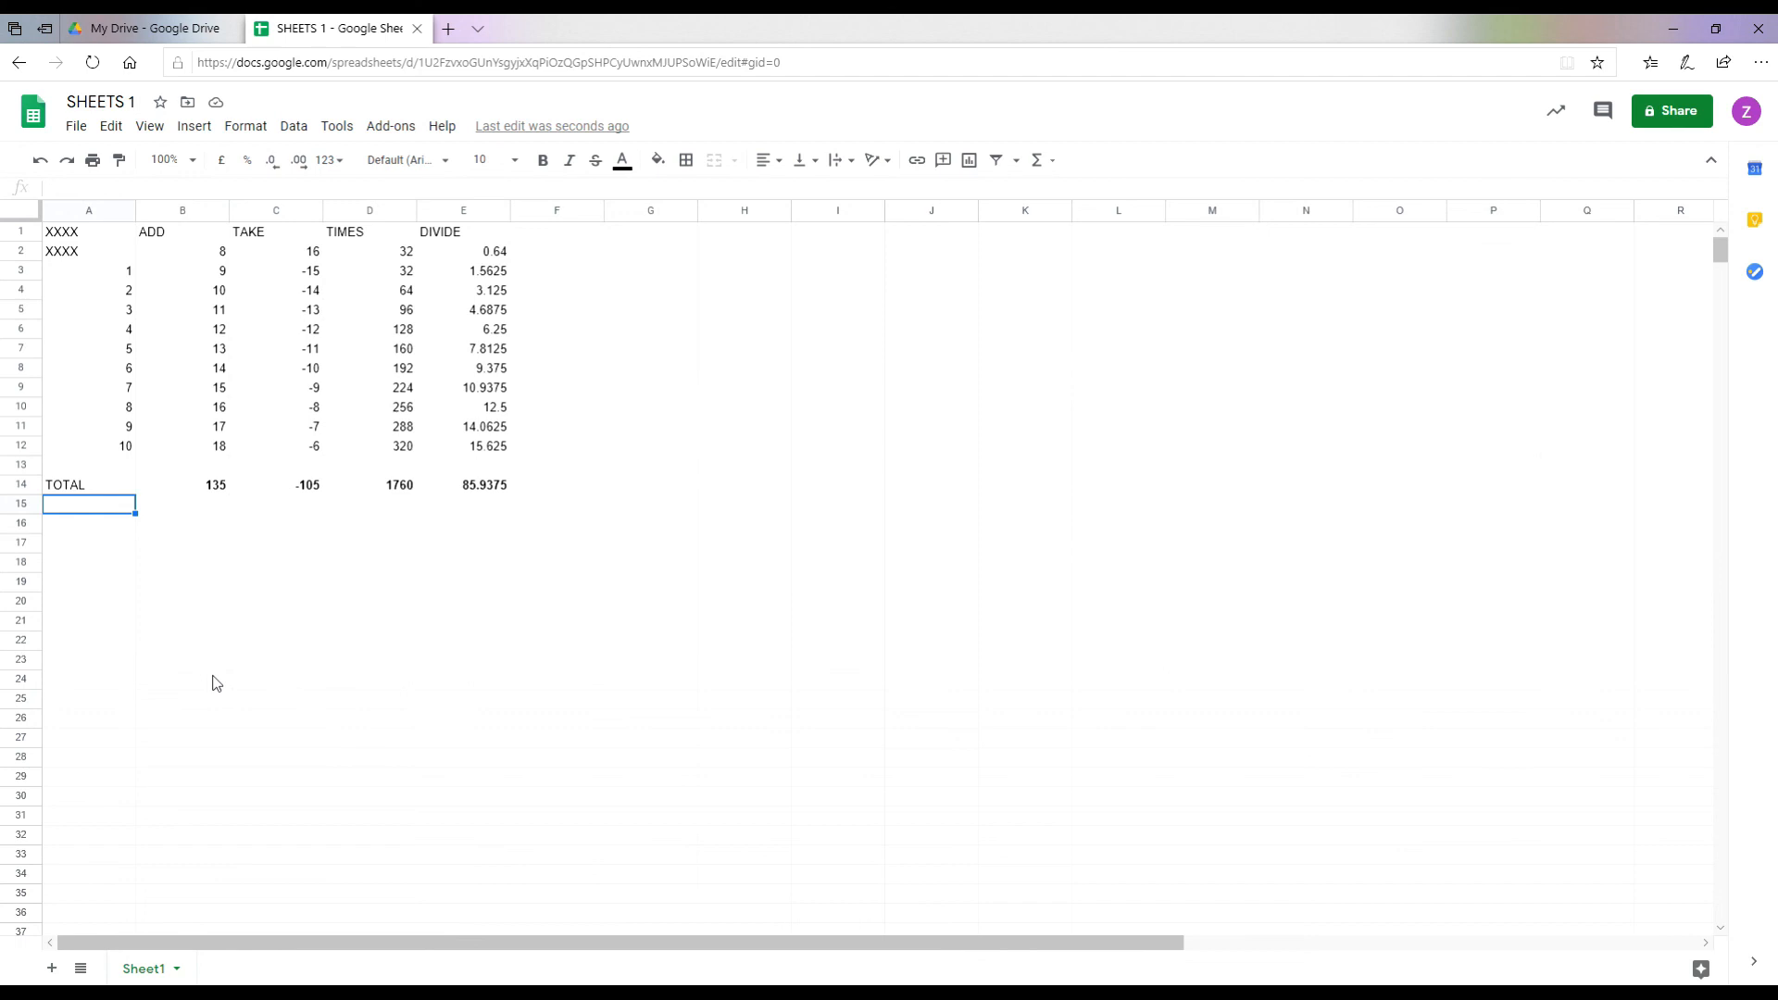
pyautogui.write('=SUM')
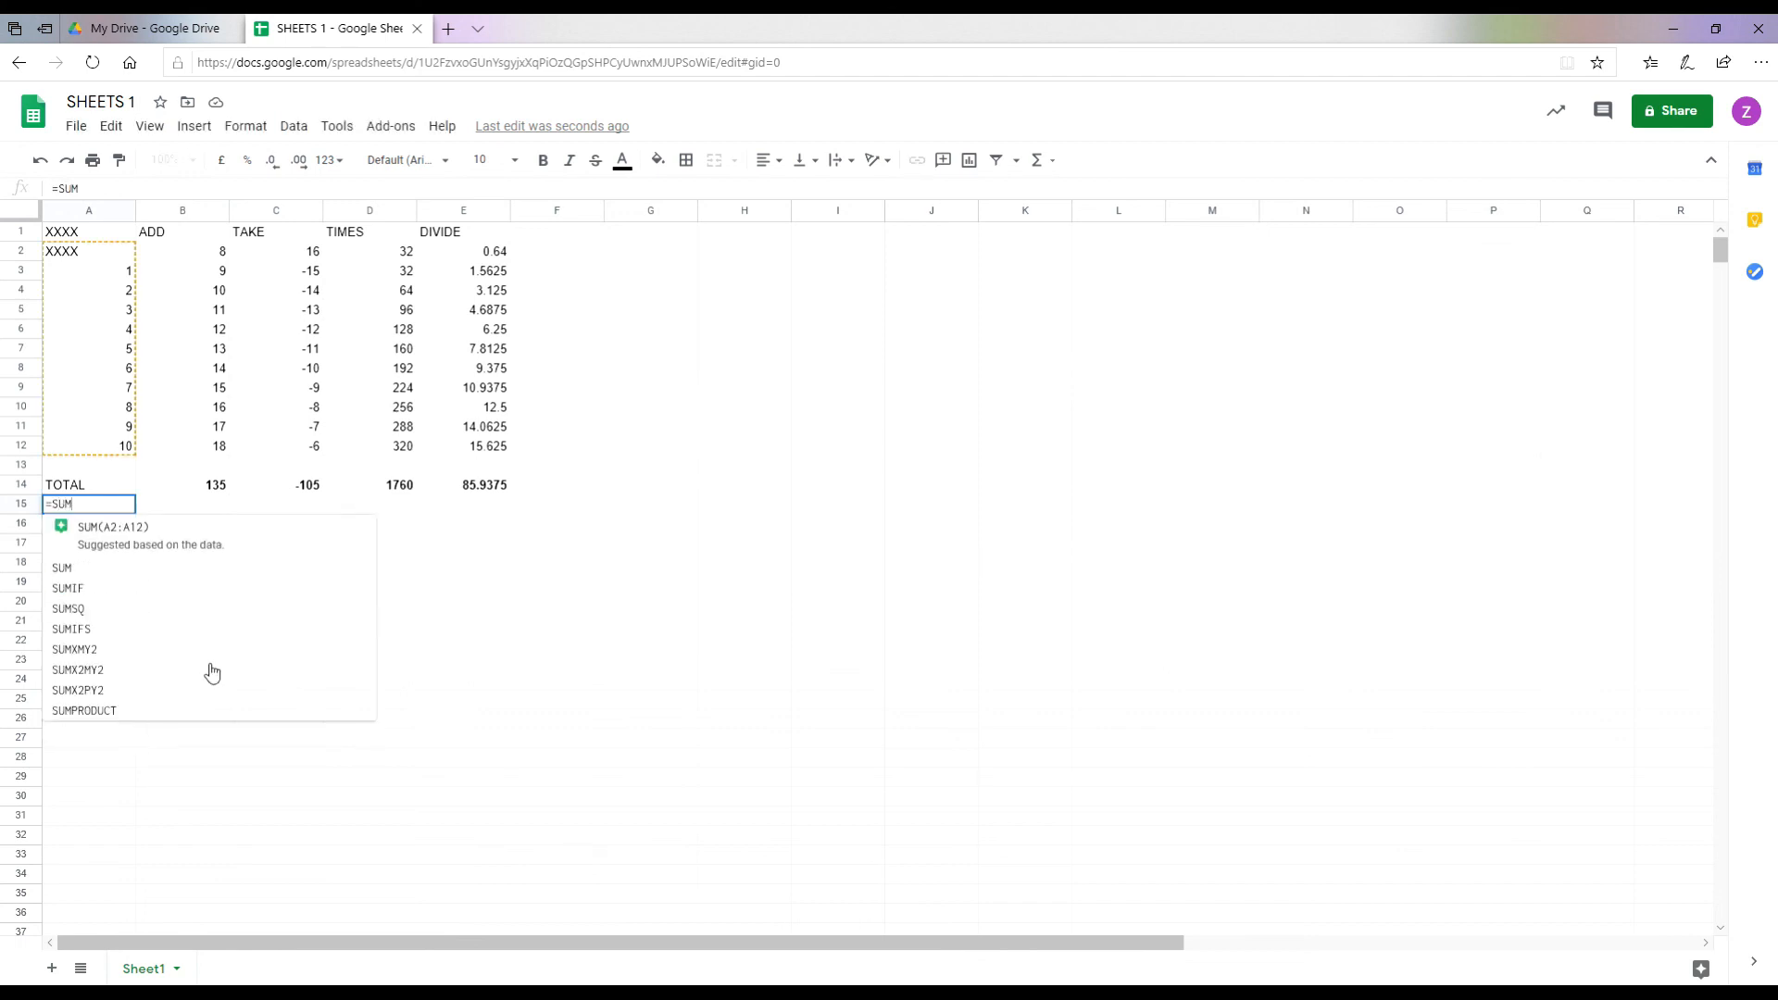
pyautogui.write('(')
pyautogui.moveTo(195, 484); pyautogui.dragTo(449, 487)
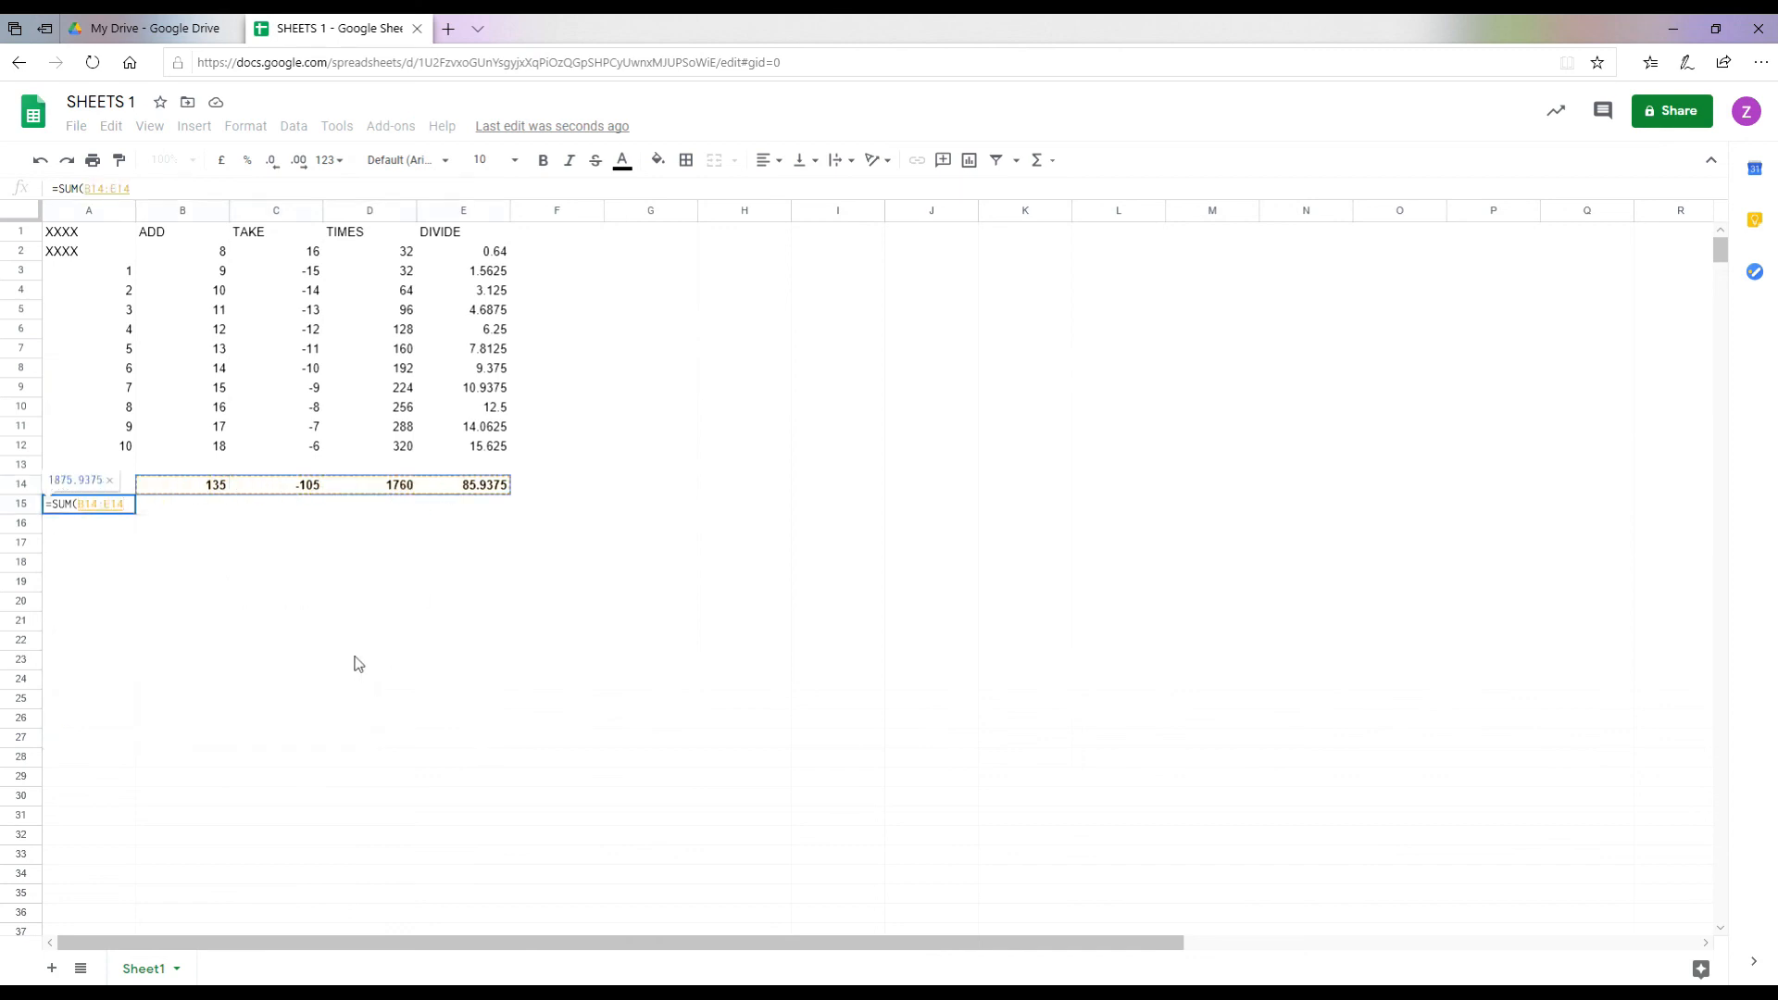
pyautogui.write(')')
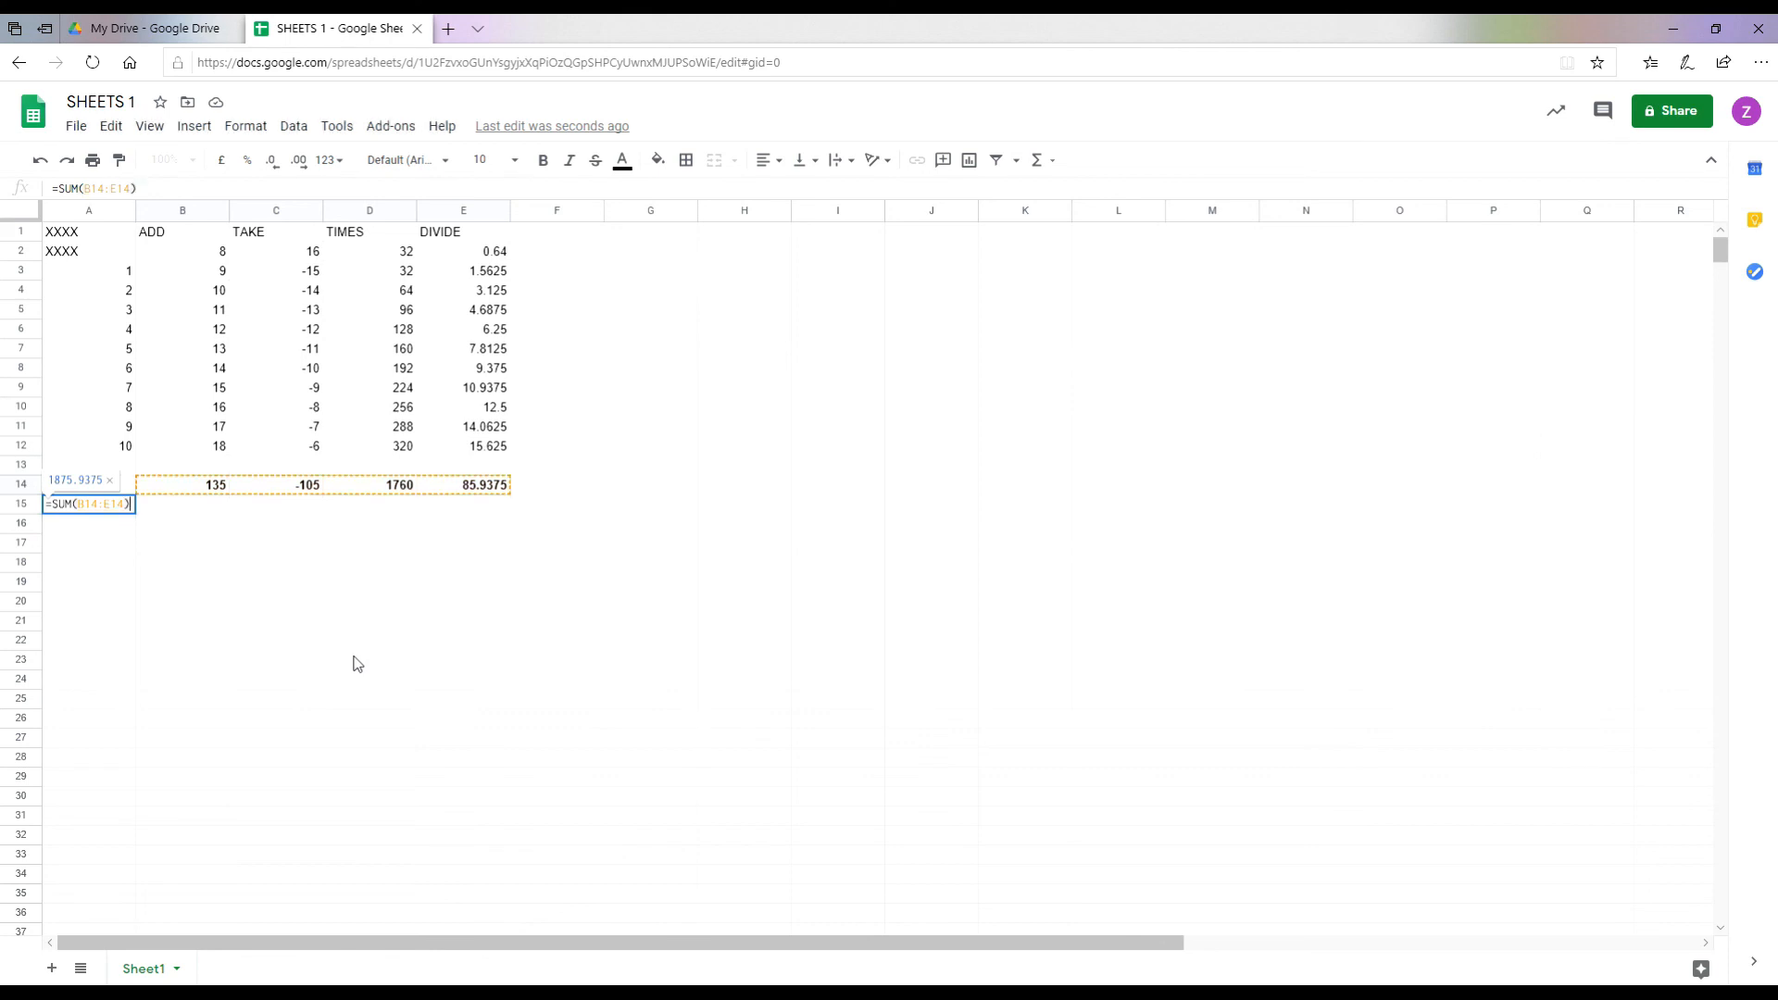
pyautogui.press('Return')
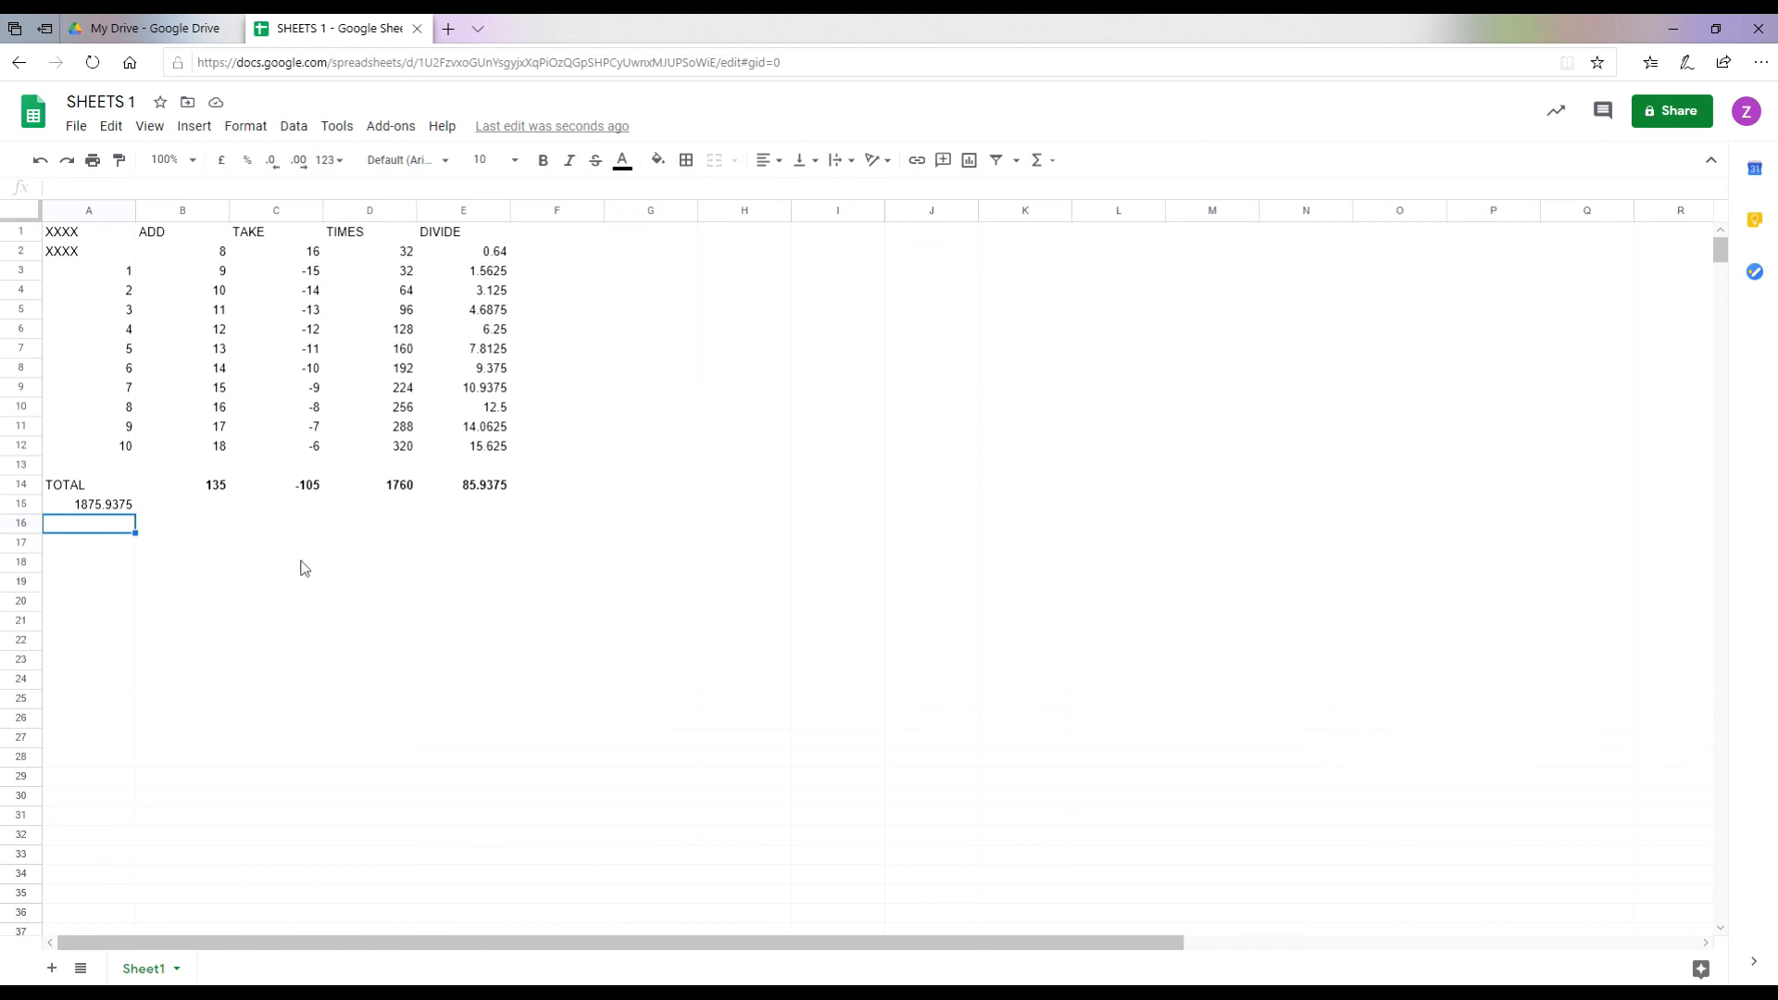
pyautogui.click(197, 276)
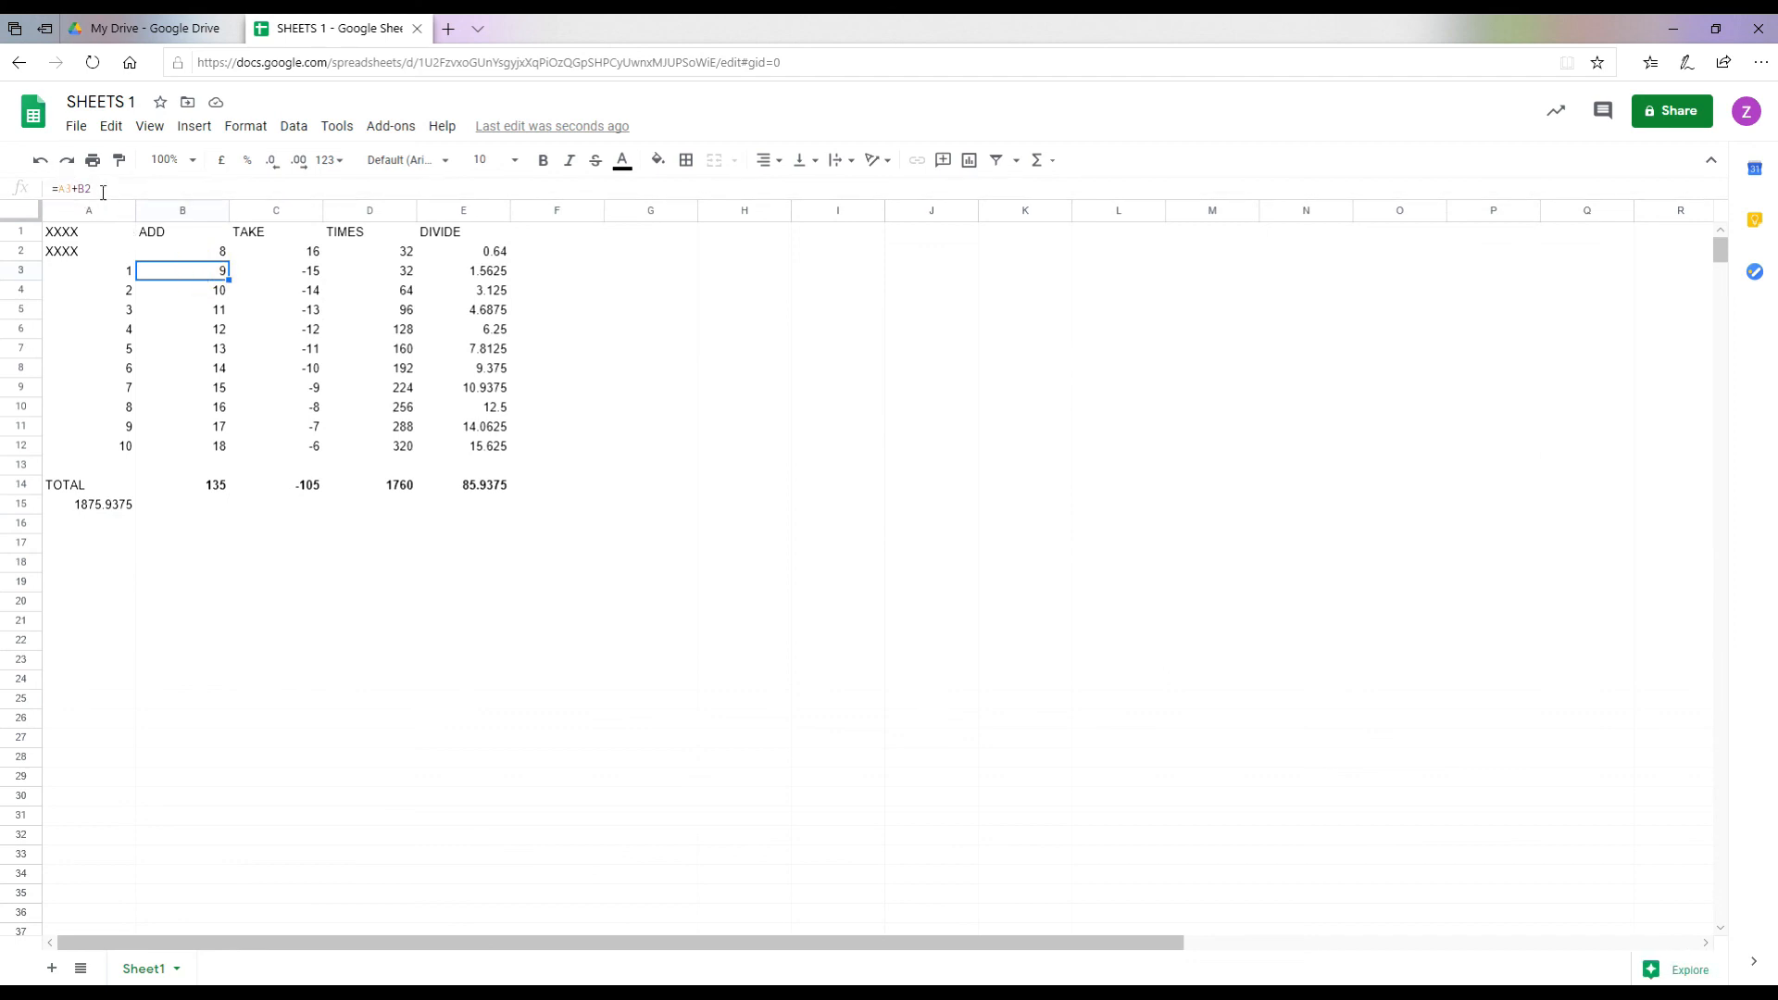
pyautogui.click(304, 278)
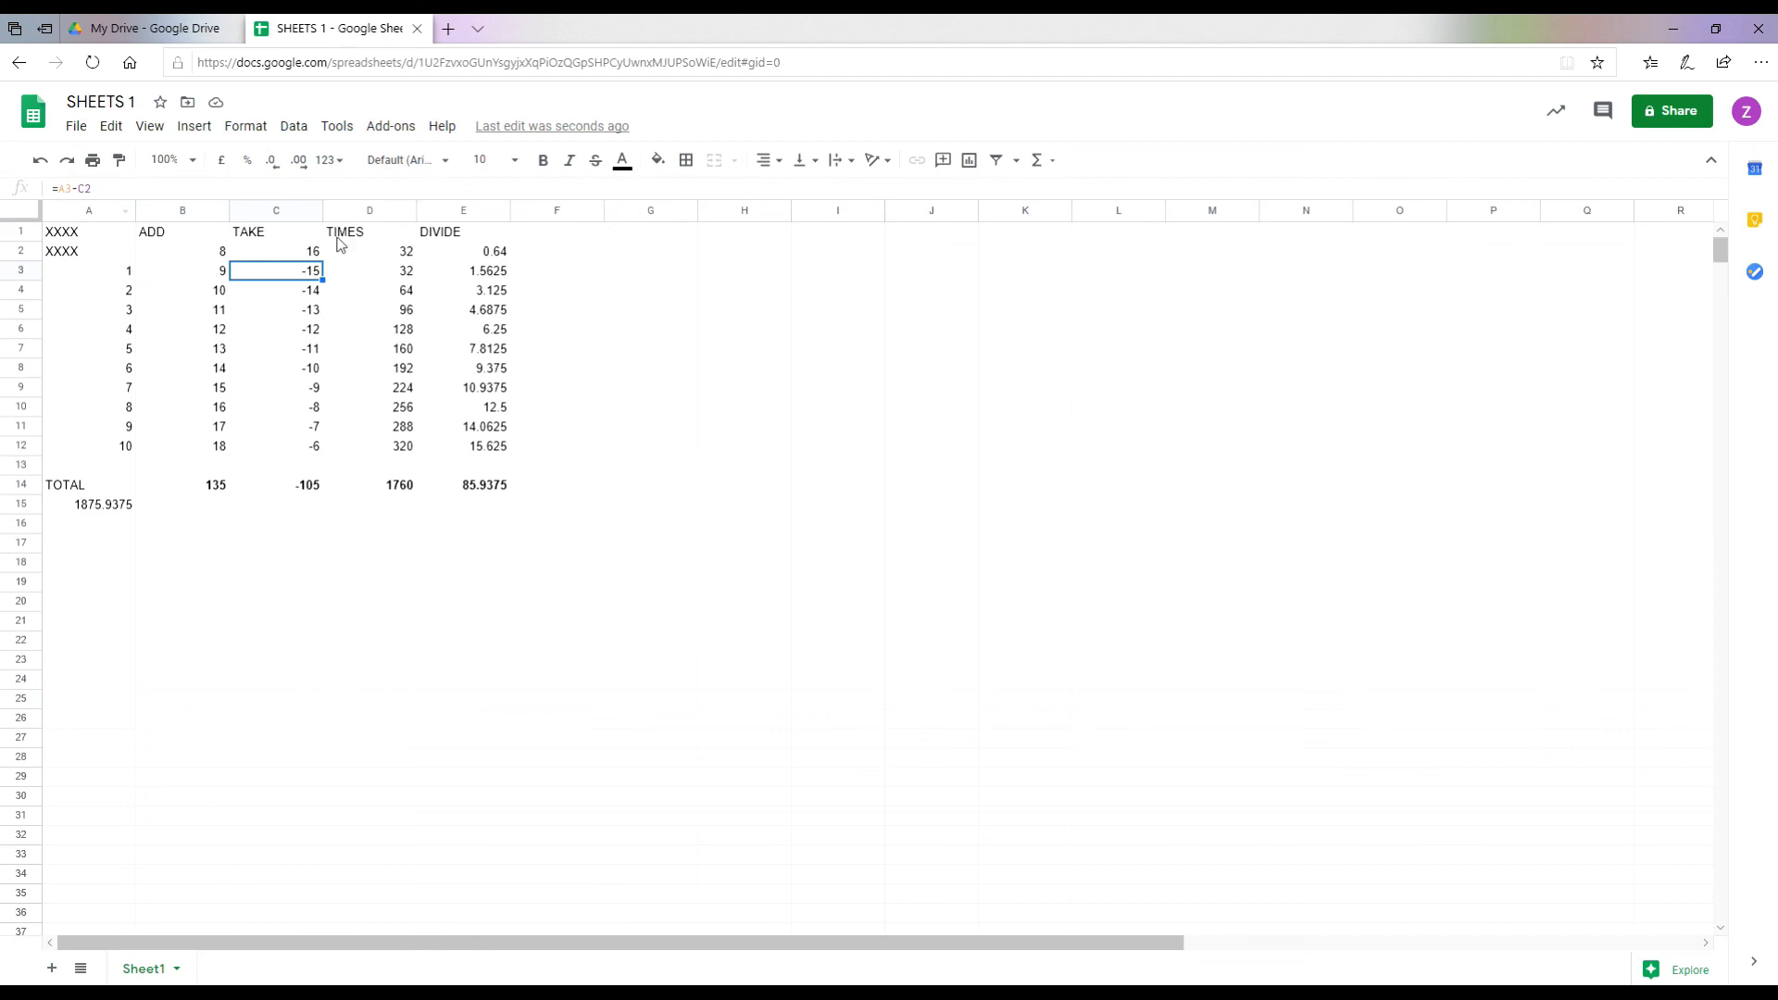
pyautogui.click(363, 274)
pyautogui.click(481, 277)
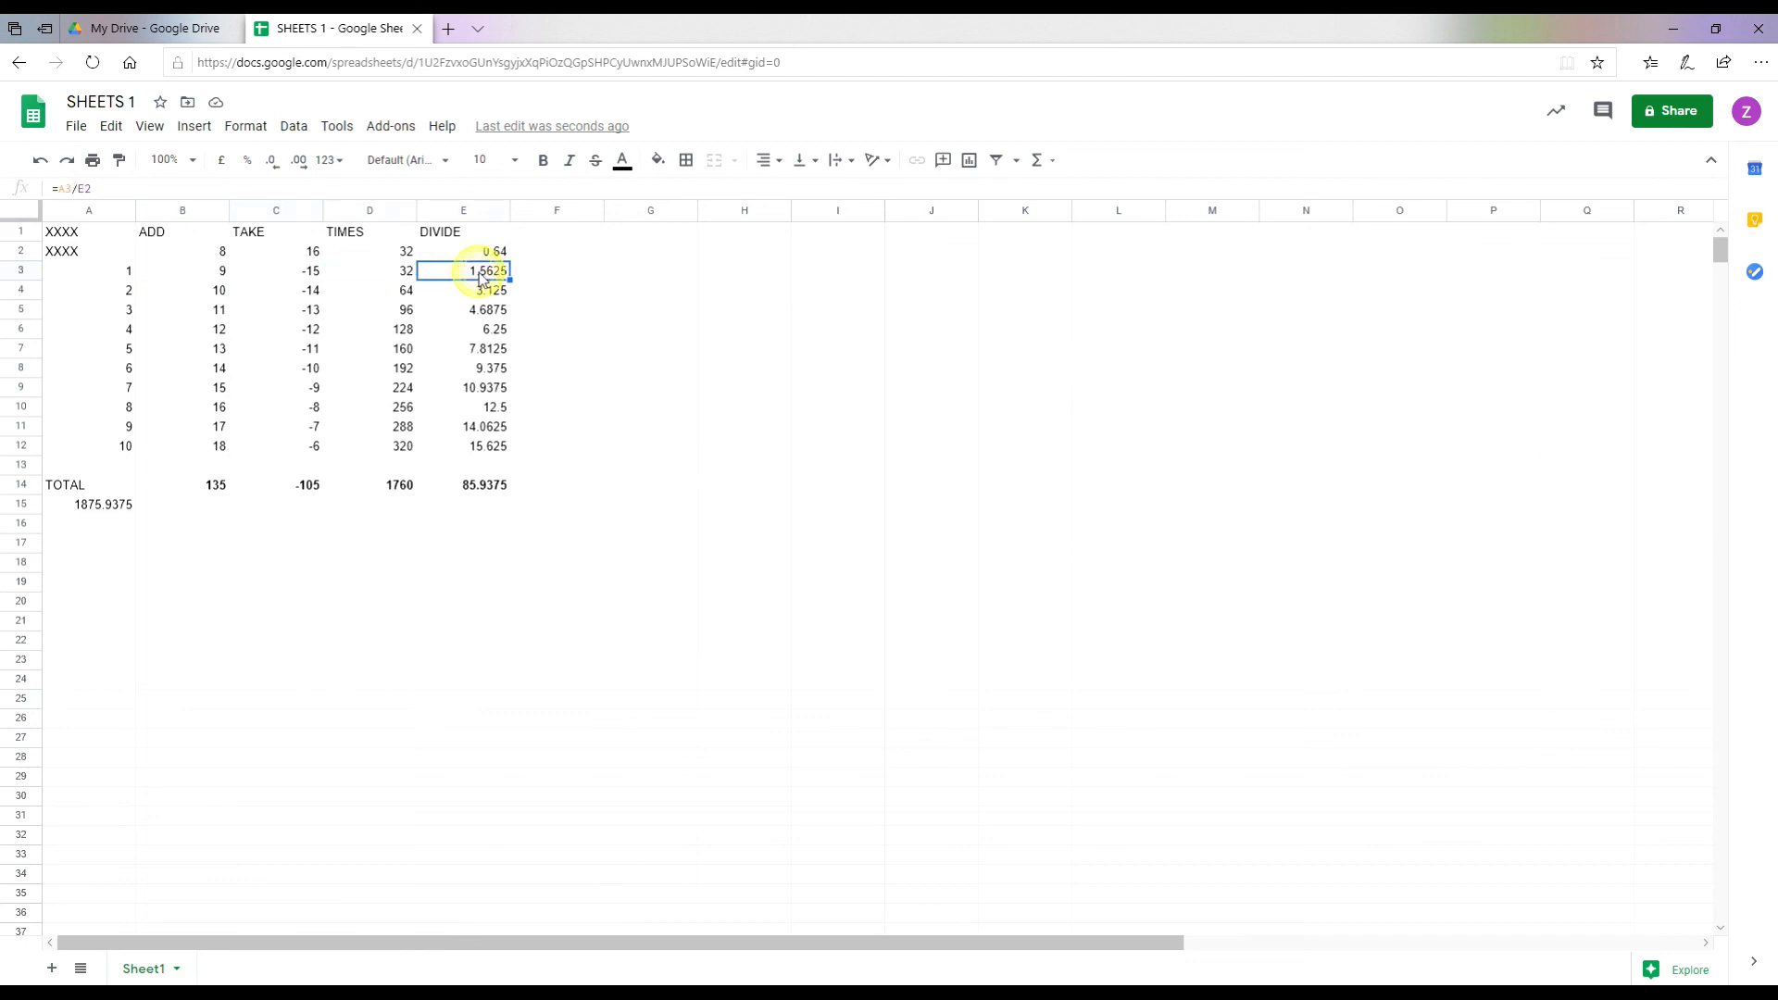
pyautogui.click(223, 275)
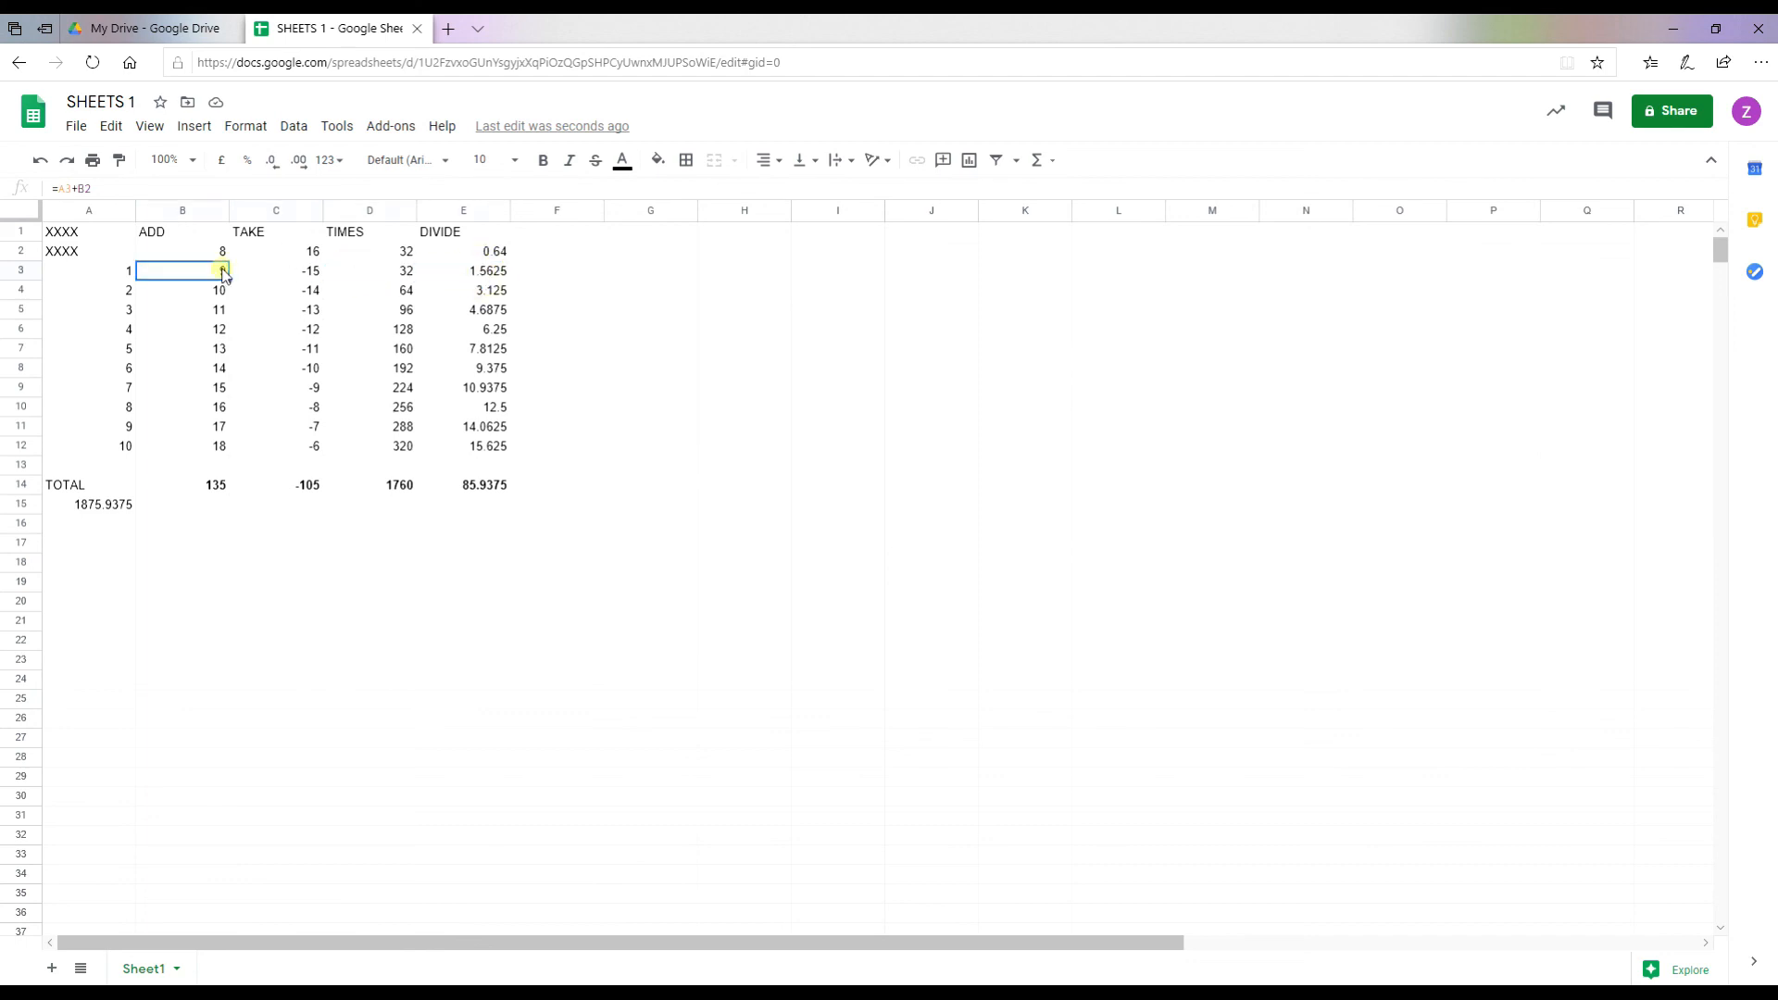
pyautogui.click(83, 278)
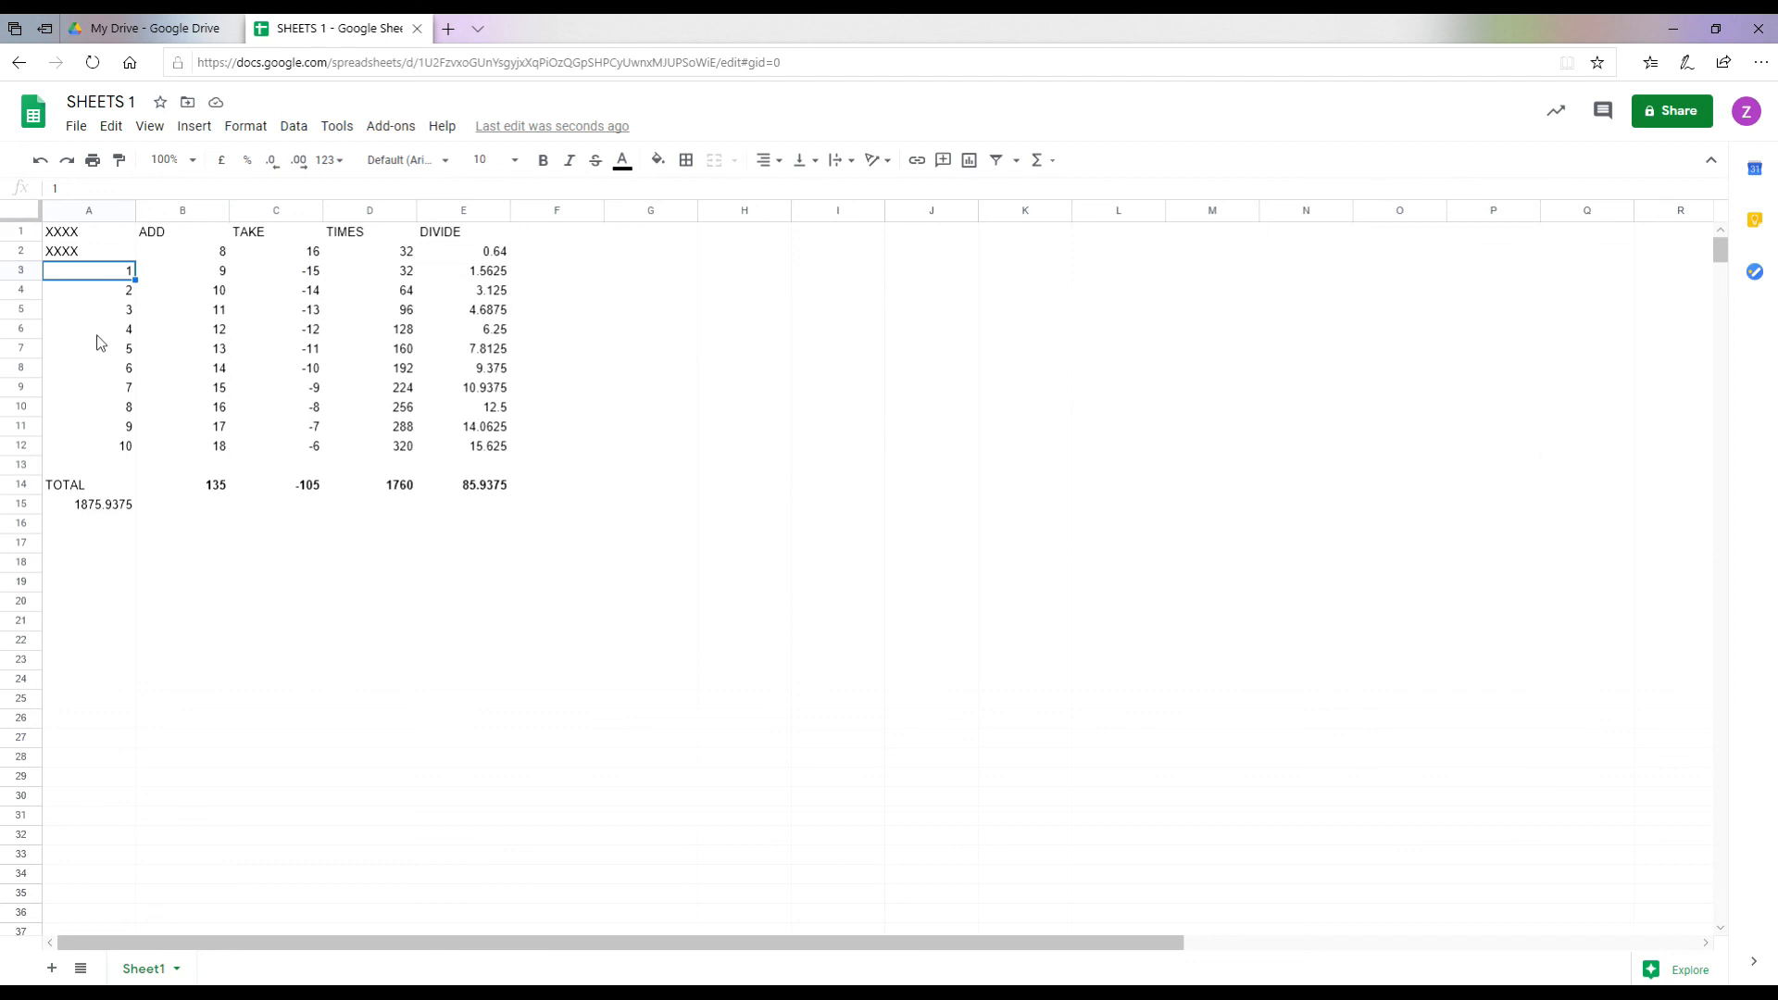
# Step: Replace A3:A12 with 2, 4, 6 … 20, making the grand total 3831.875
pyautogui.write('2')
pyautogui.press('Return')
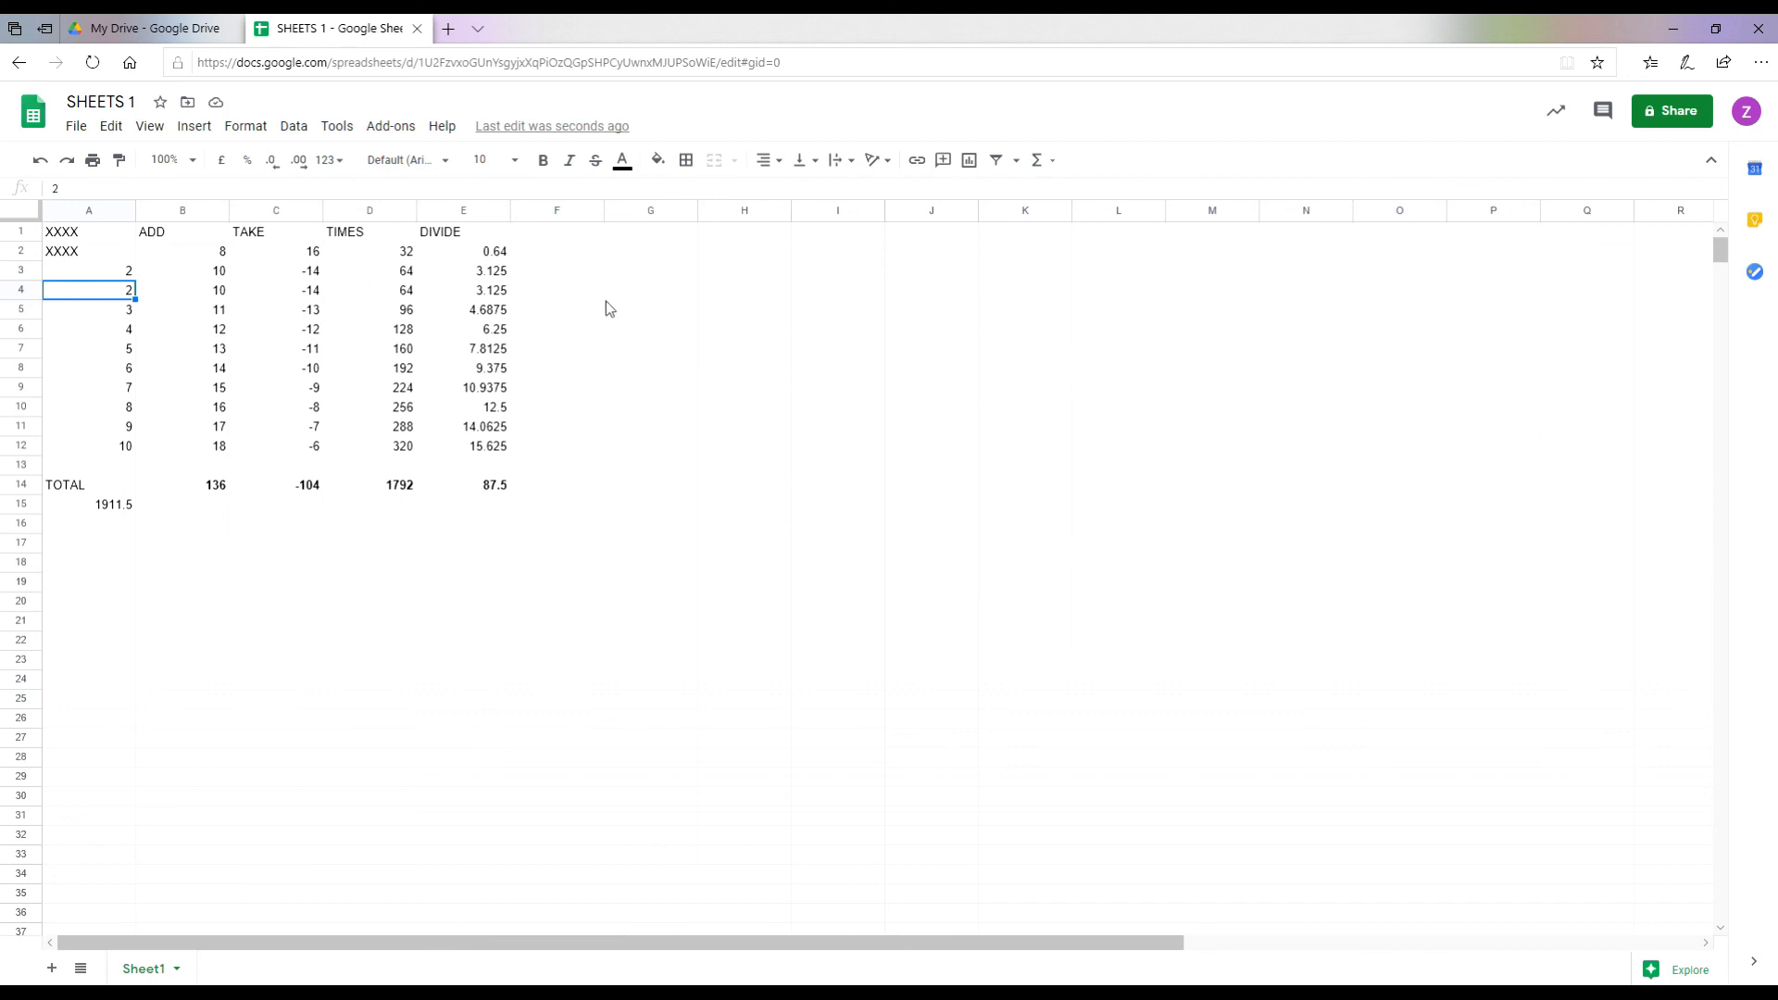
pyautogui.write('4')
pyautogui.press('Return')
pyautogui.write('6')
pyautogui.press('Return')
pyautogui.write('8')
pyautogui.press('Return')
pyautogui.write('10')
pyautogui.press('Return')
pyautogui.write('12')
pyautogui.press('Return')
pyautogui.write('14')
pyautogui.press('Return')
pyautogui.write('16')
pyautogui.press('Return')
pyautogui.write('18')
pyautogui.press('Return')
pyautogui.write('20')
pyautogui.press('Return')
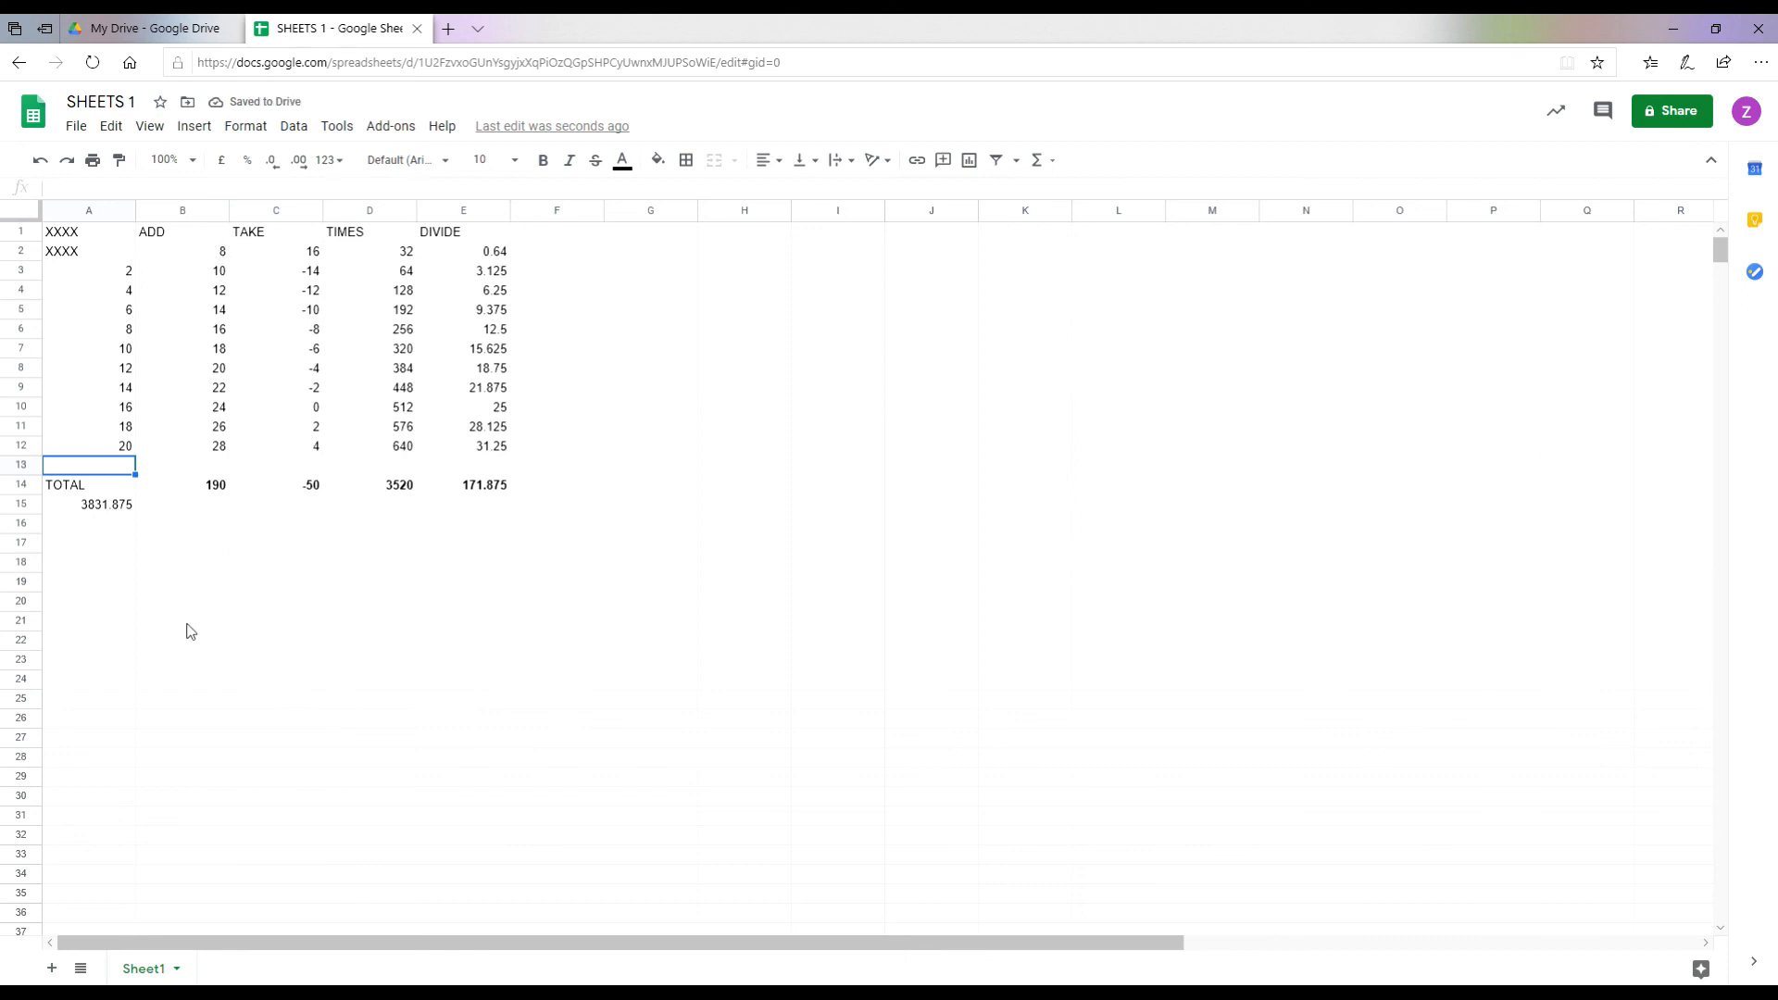
pyautogui.click(65, 511)
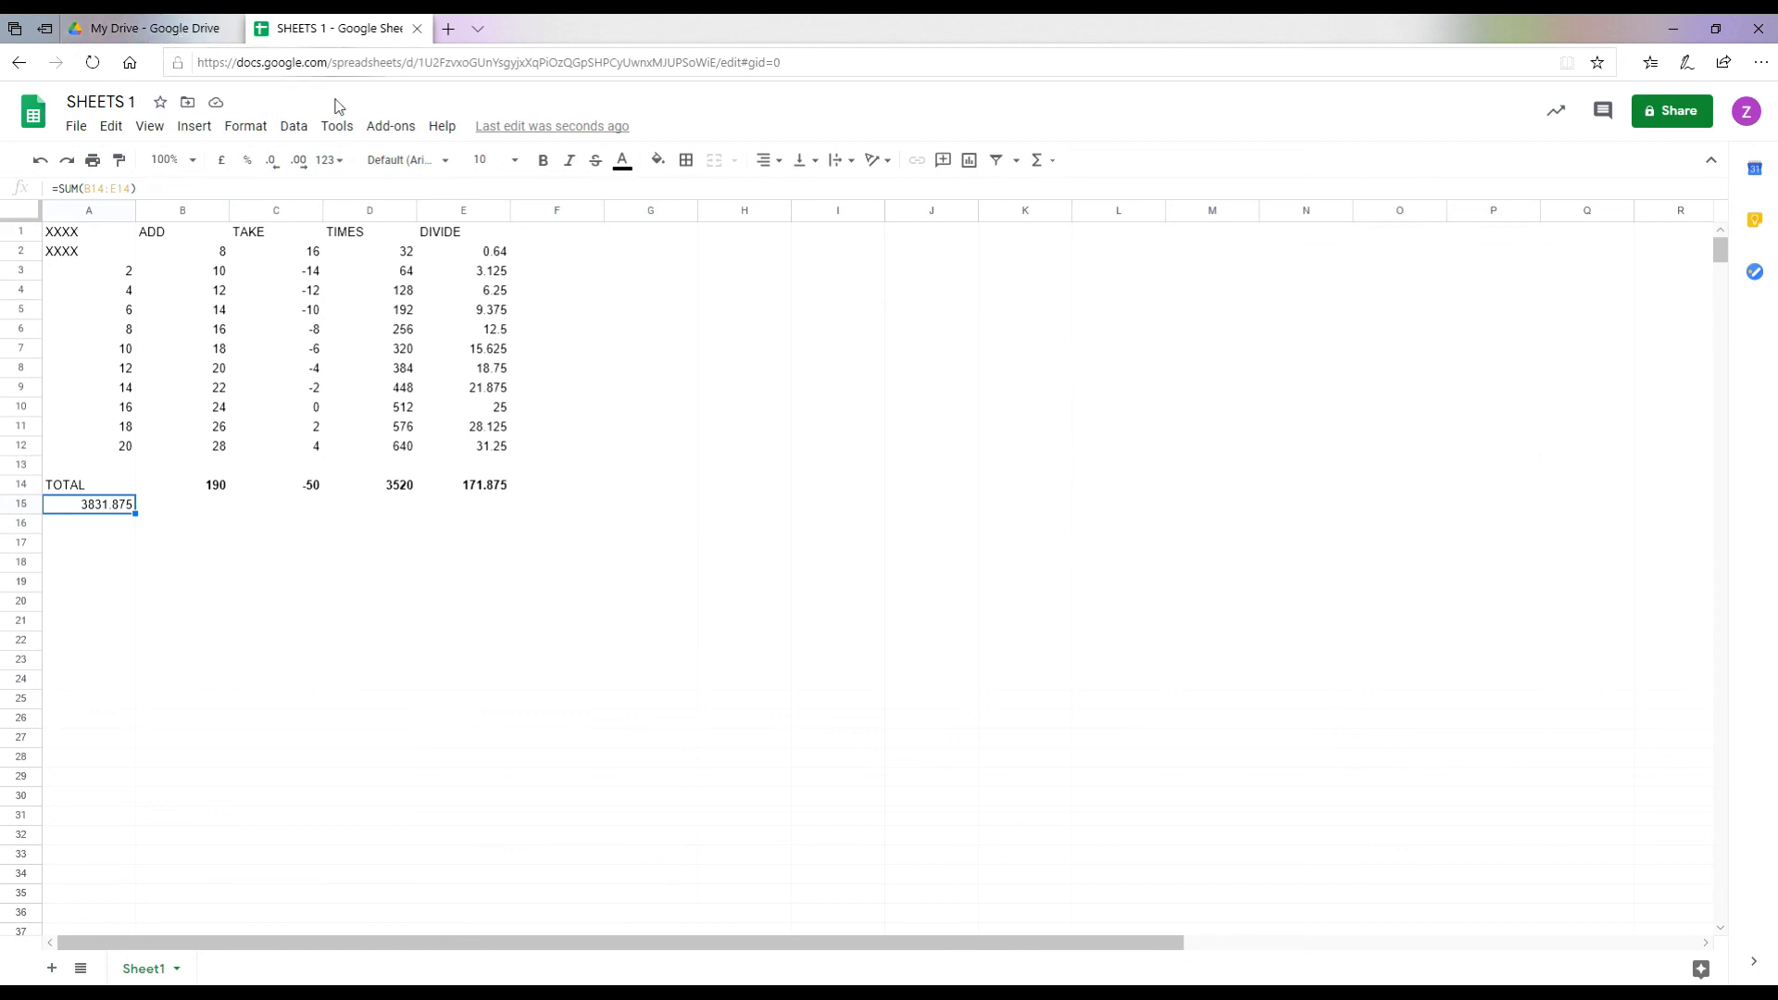
# Step: Go from the spreadsheet to the Google home page, then to Google Drive's My Drive
pyautogui.click(130, 64)
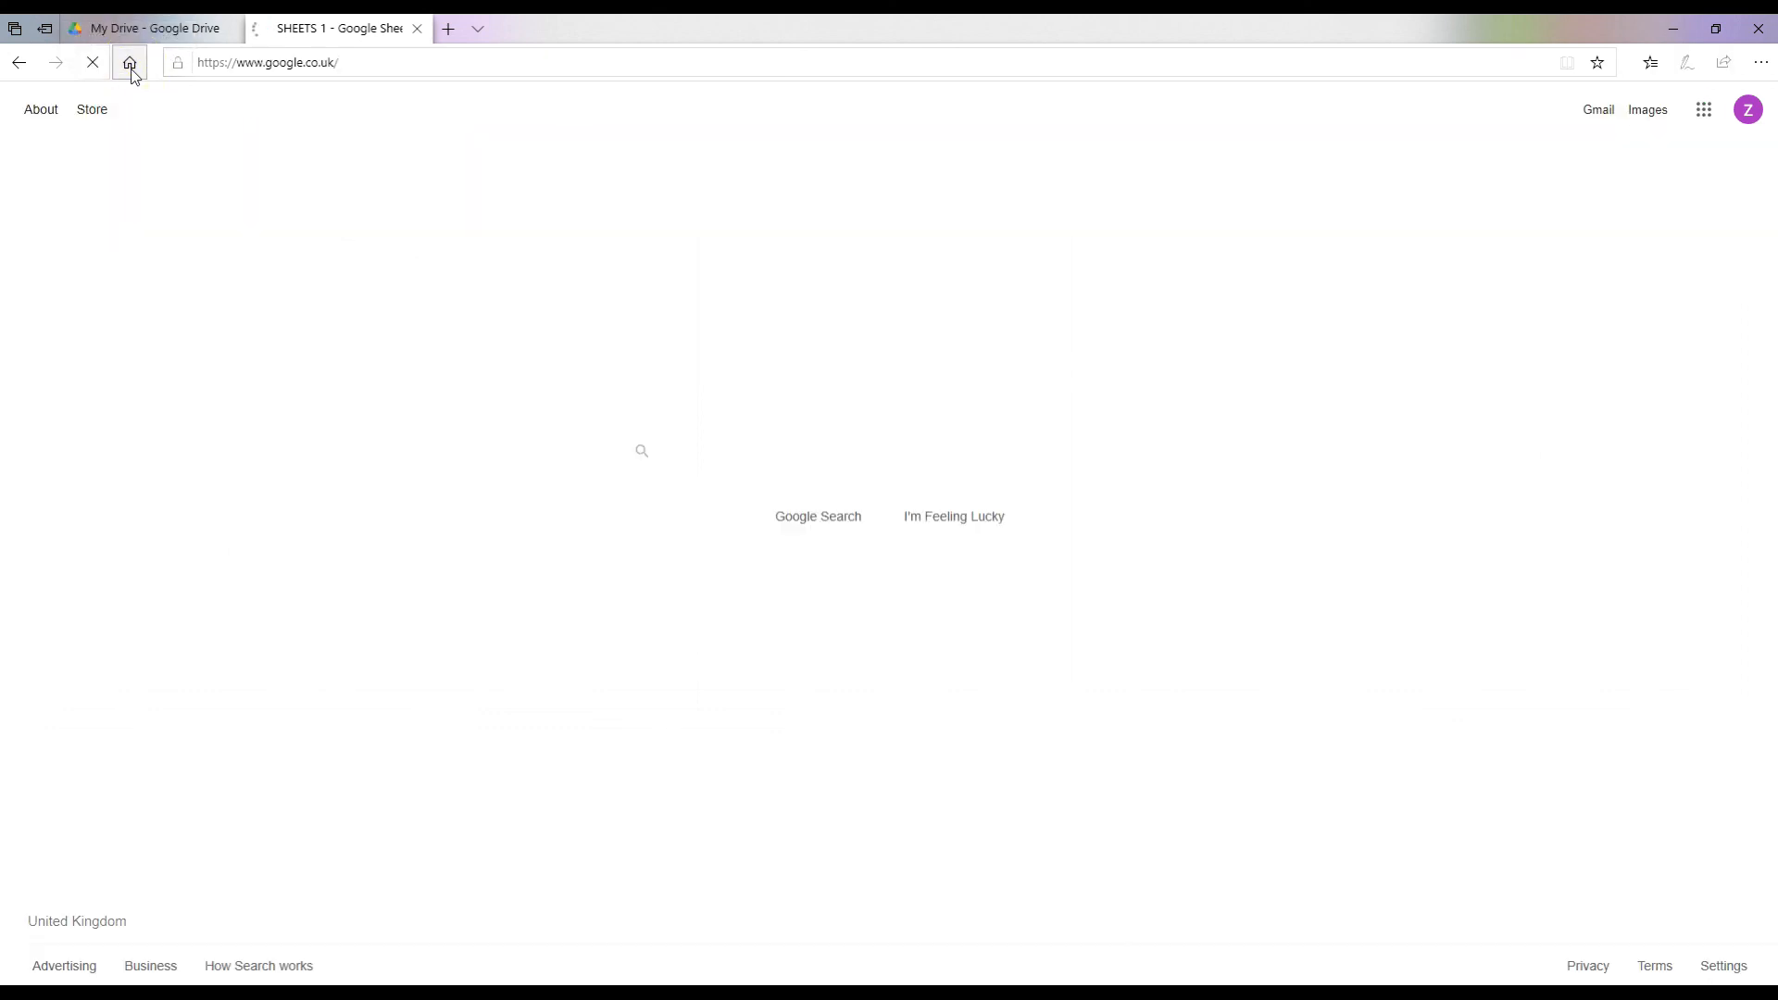
pyautogui.click(1706, 113)
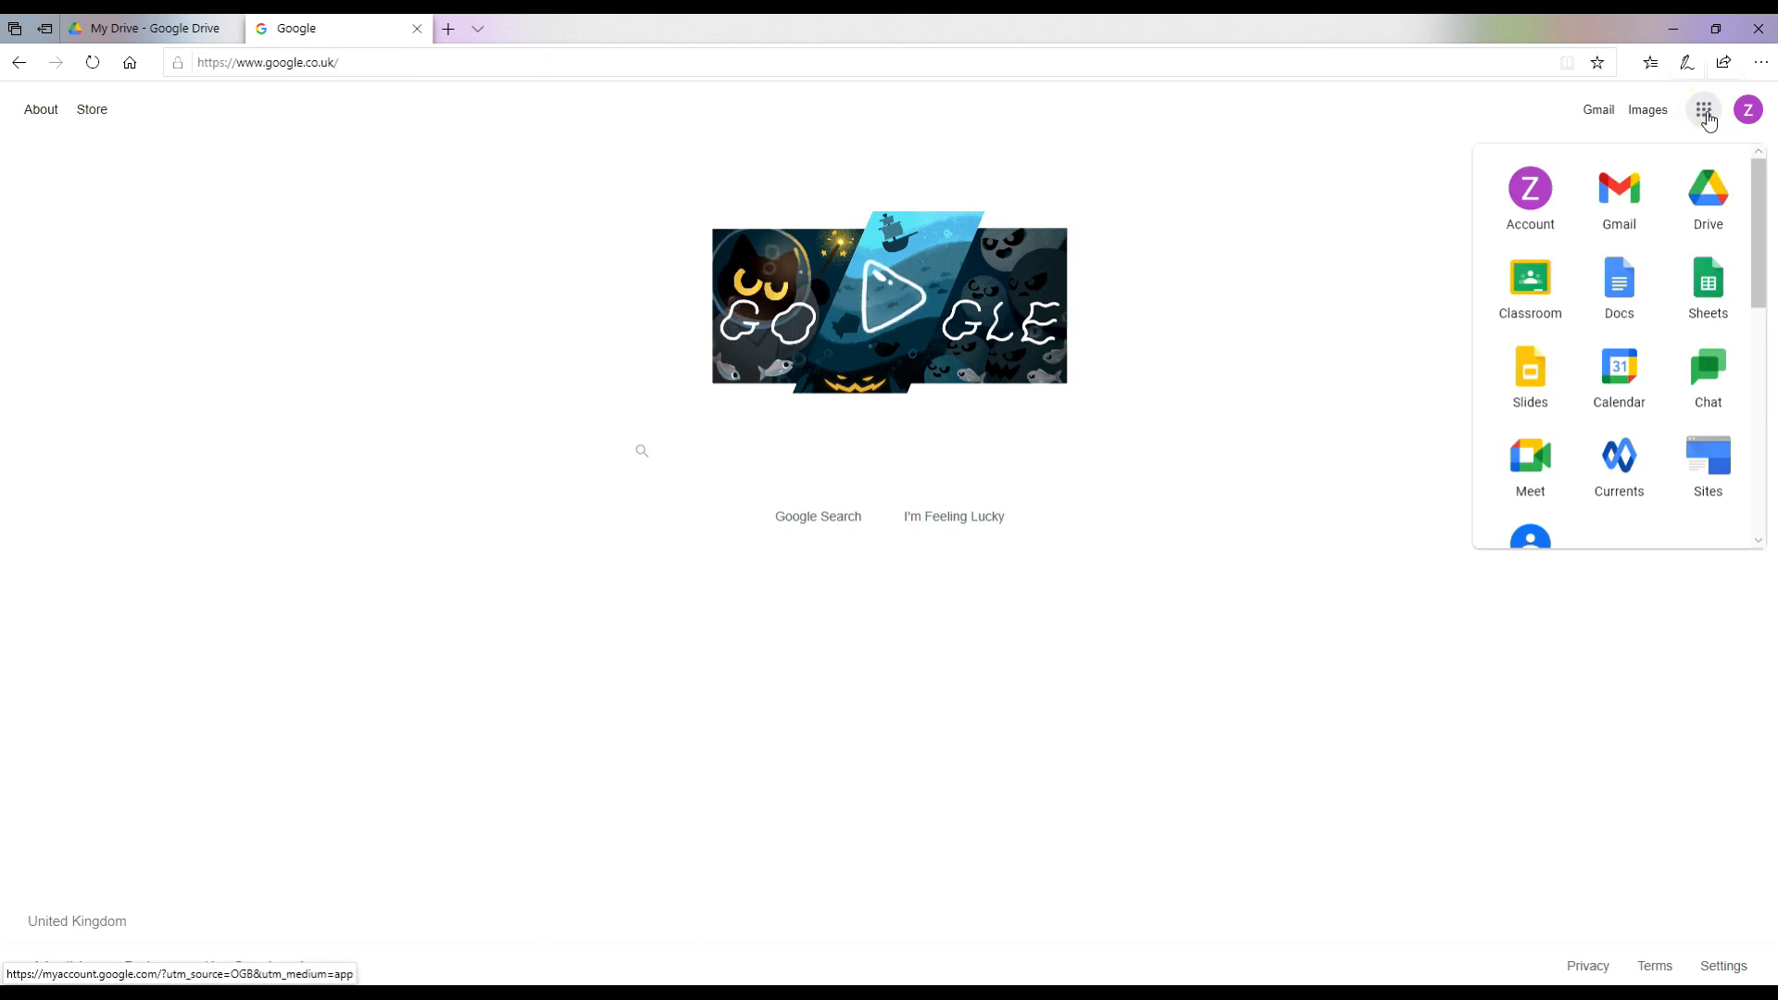
pyautogui.click(1707, 209)
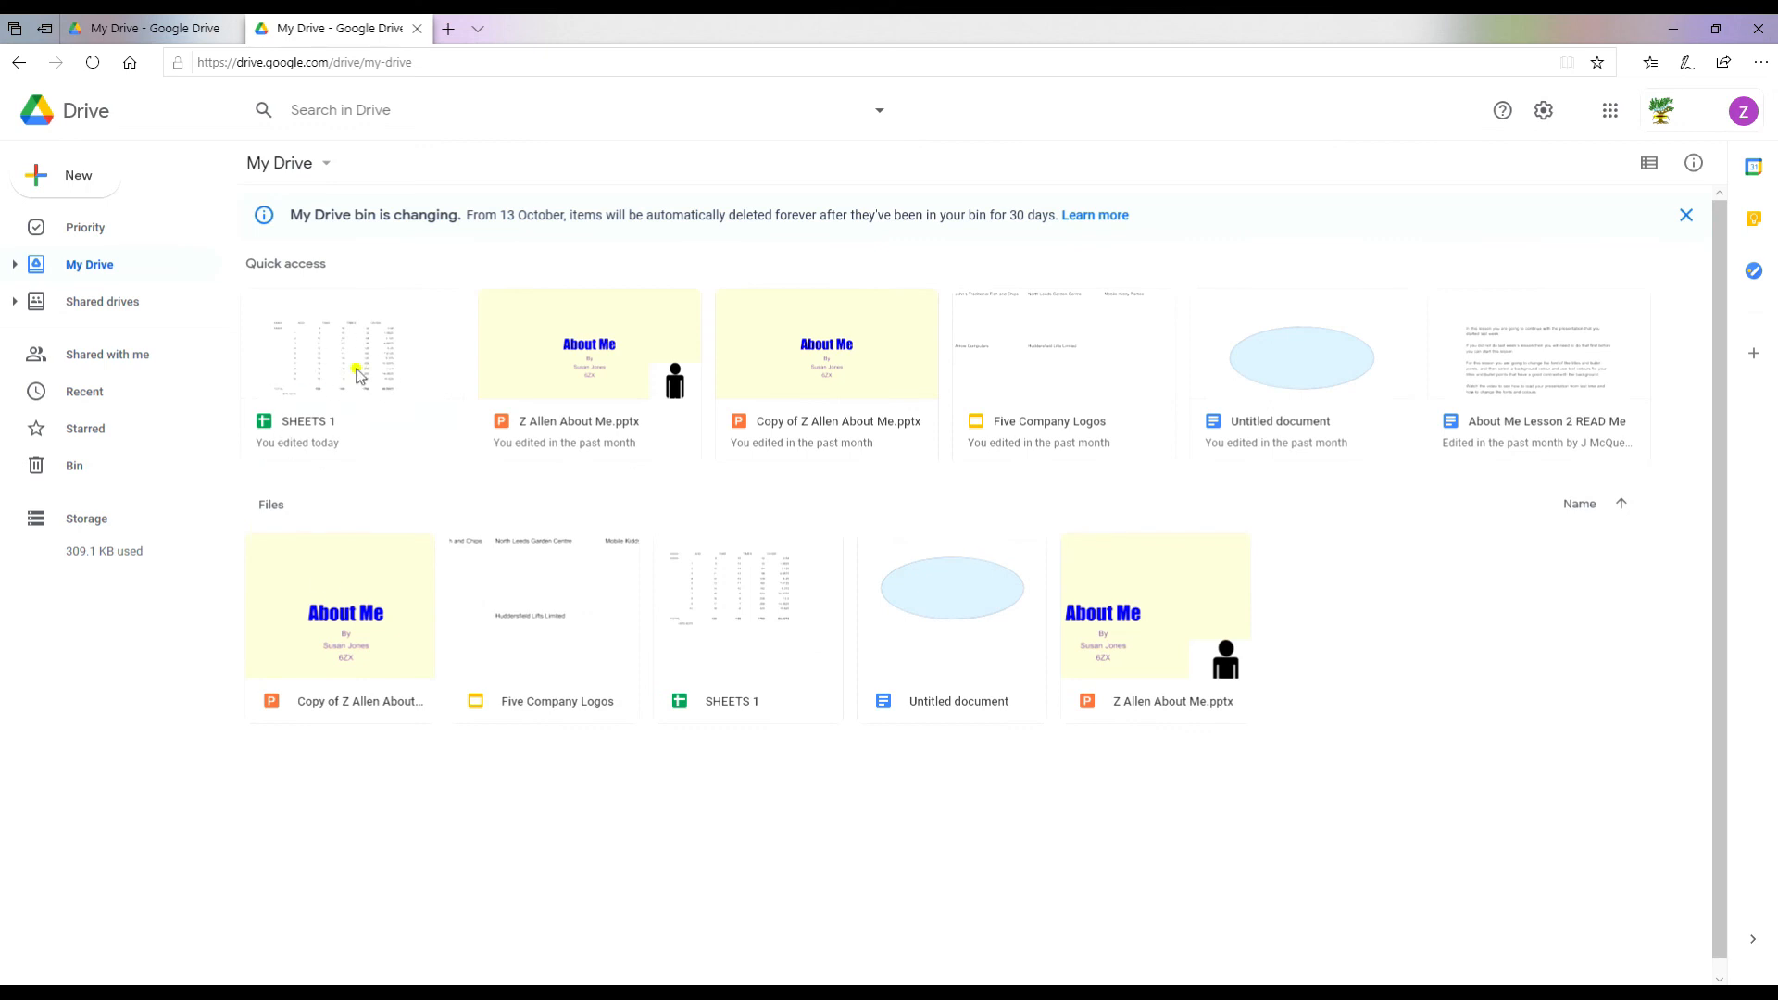
# Step: Open the SHEETS 1 spreadsheet from Quick access in Google Drive
pyautogui.click(358, 370)
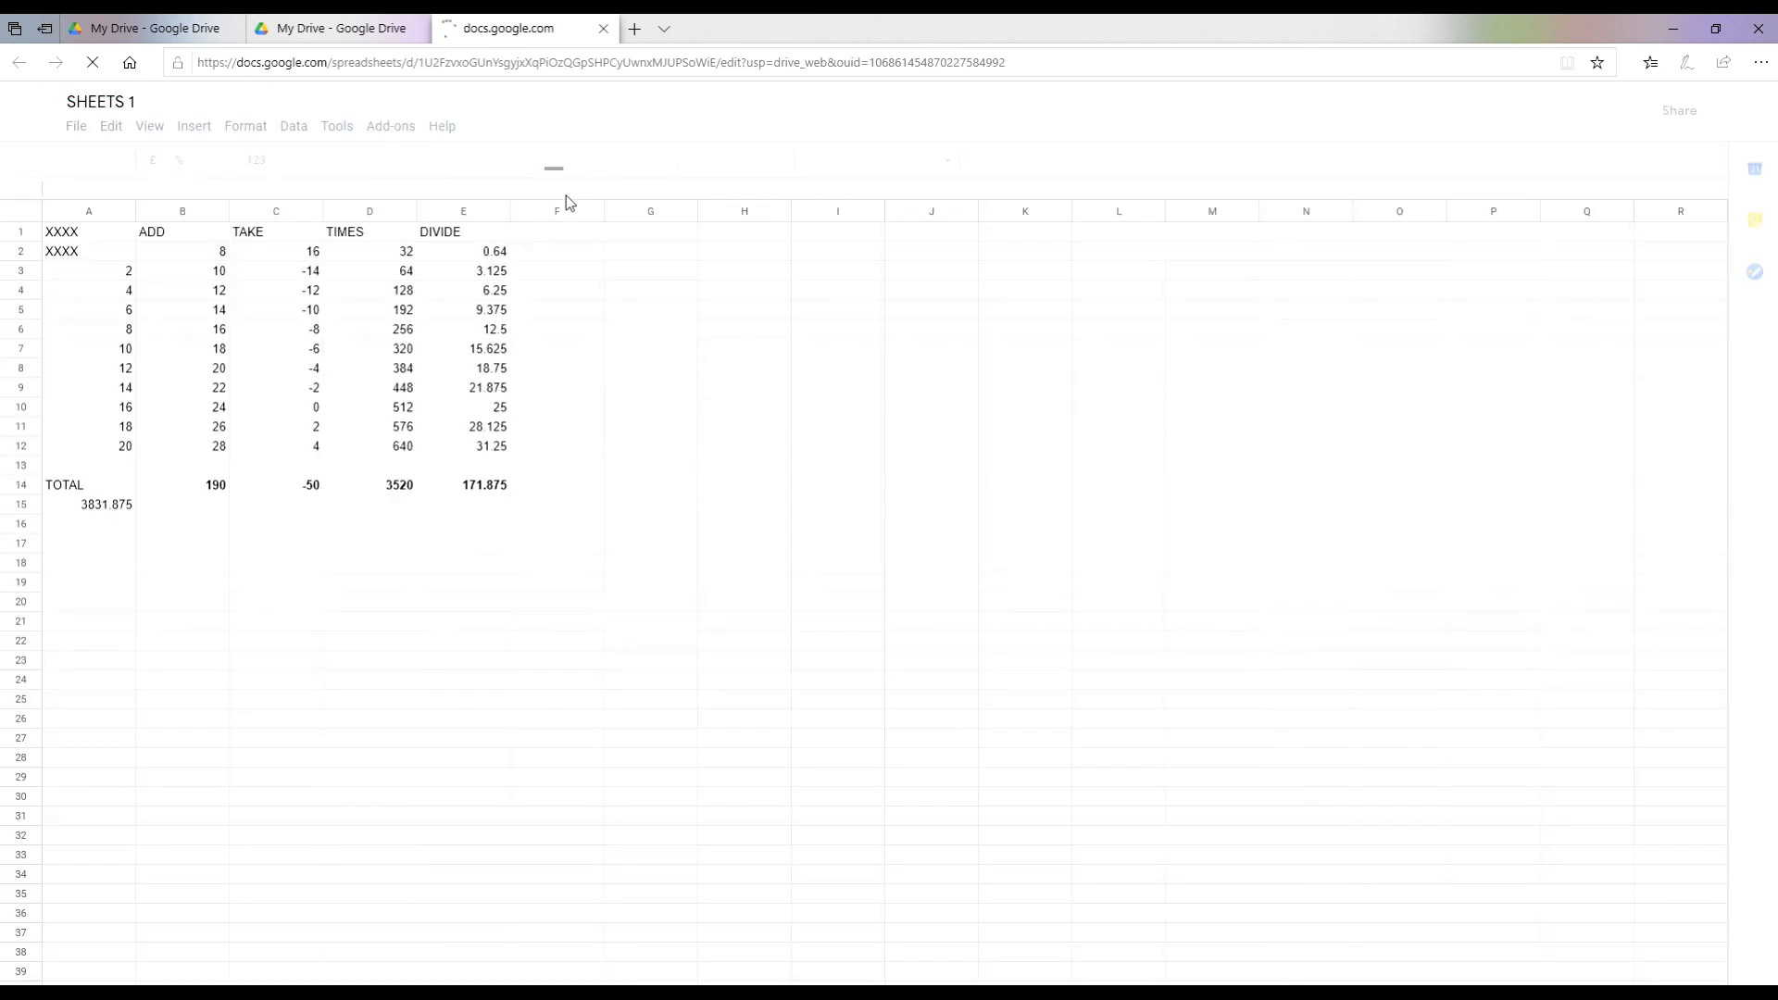